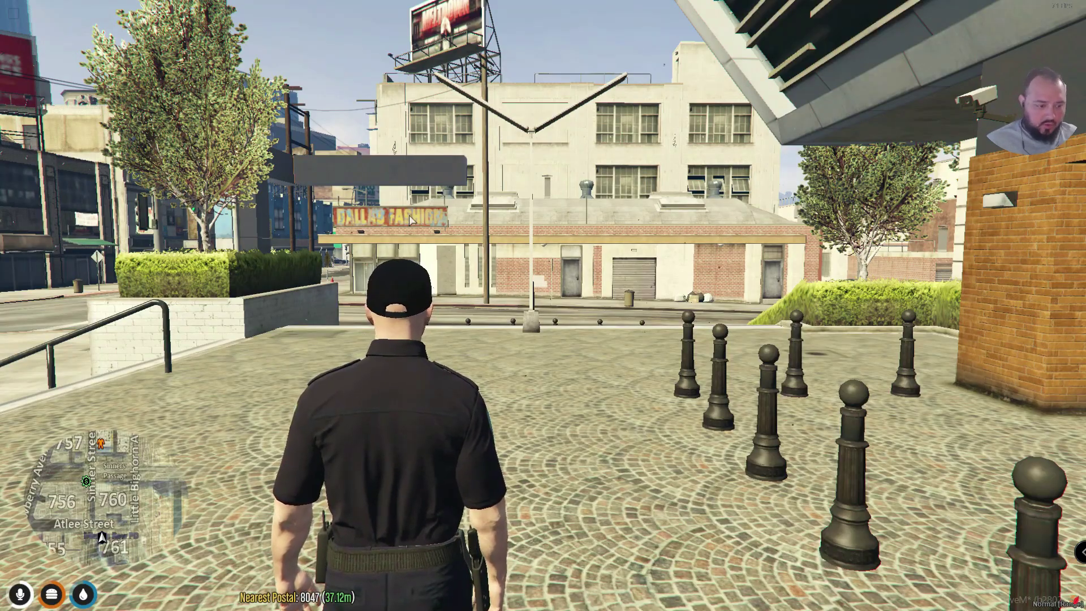
Walk the officer across the plaza, opening and closing the QBCore phone on the way
{"action": "key", "text": "a"}
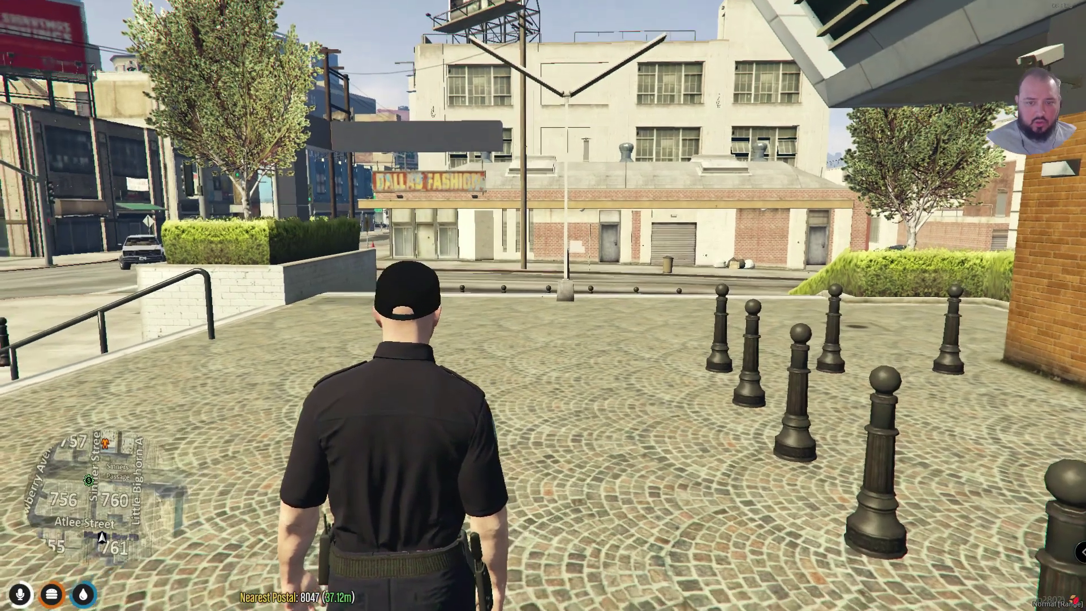
{"action": "key", "text": "w"}
{"action": "key", "text": "w"}
{"action": "key", "text": "w"}
{"action": "key", "text": "m"}
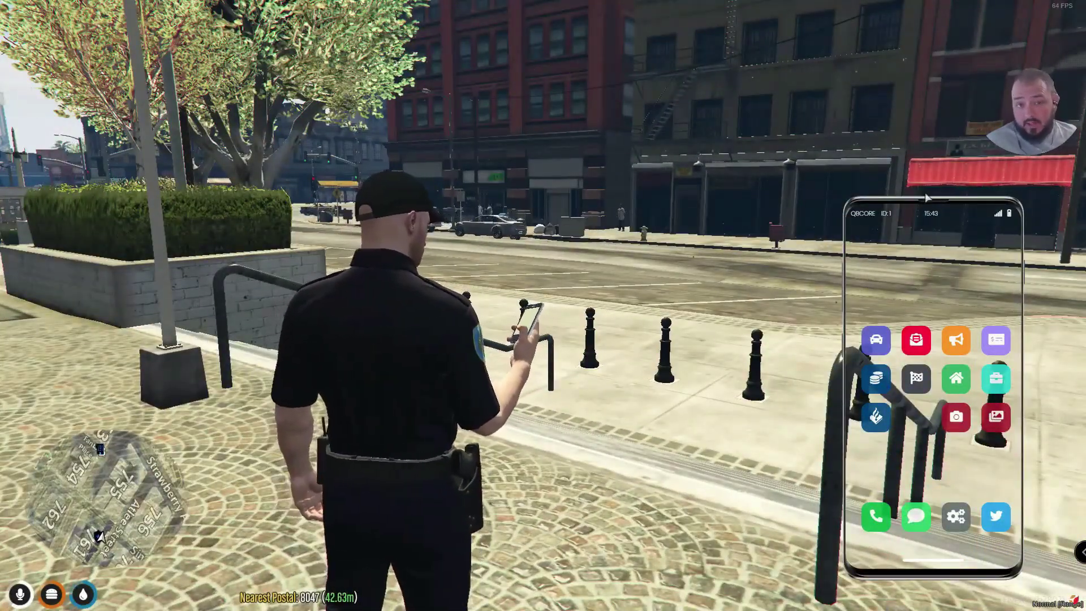
{"action": "key", "text": "Escape"}
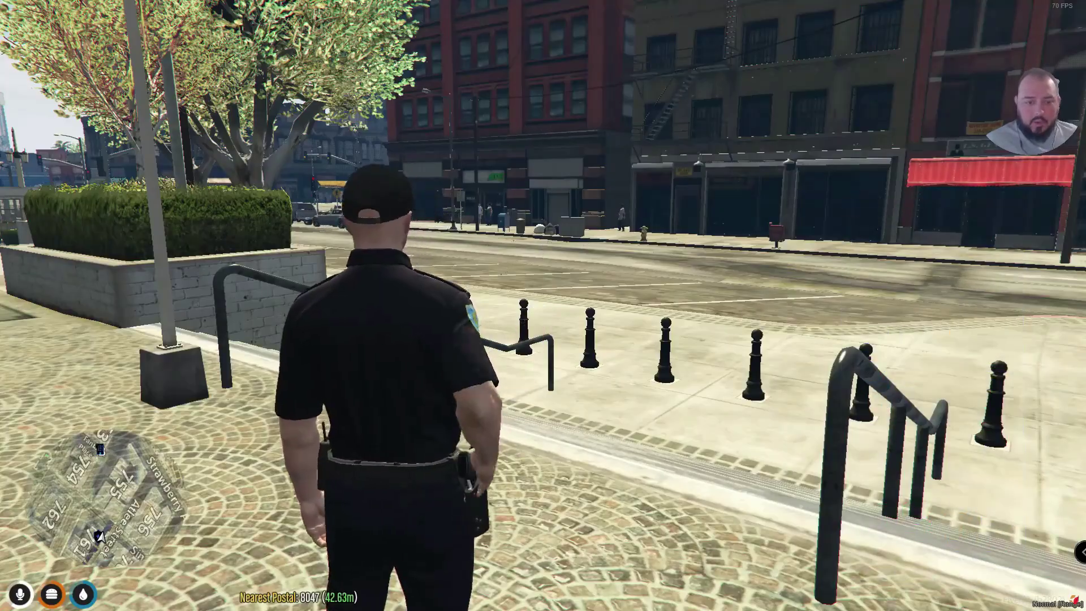
{"action": "key", "text": "w"}
{"action": "key", "text": "w"}
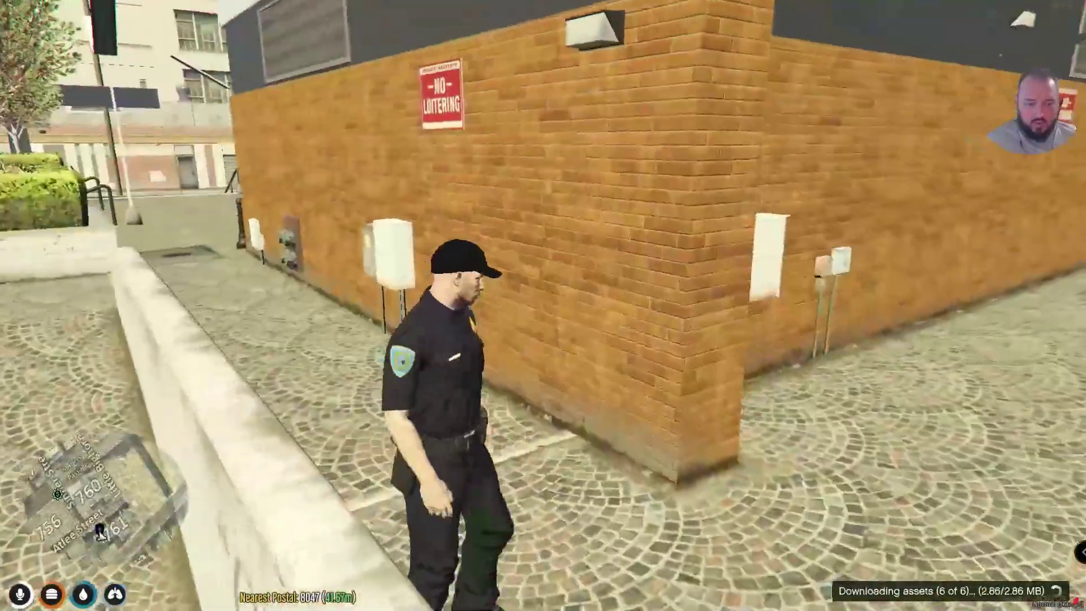
{"action": "key", "text": "w"}
{"action": "key", "text": "w"}
{"action": "key", "text": "w"}
{"action": "key", "text": "w"}
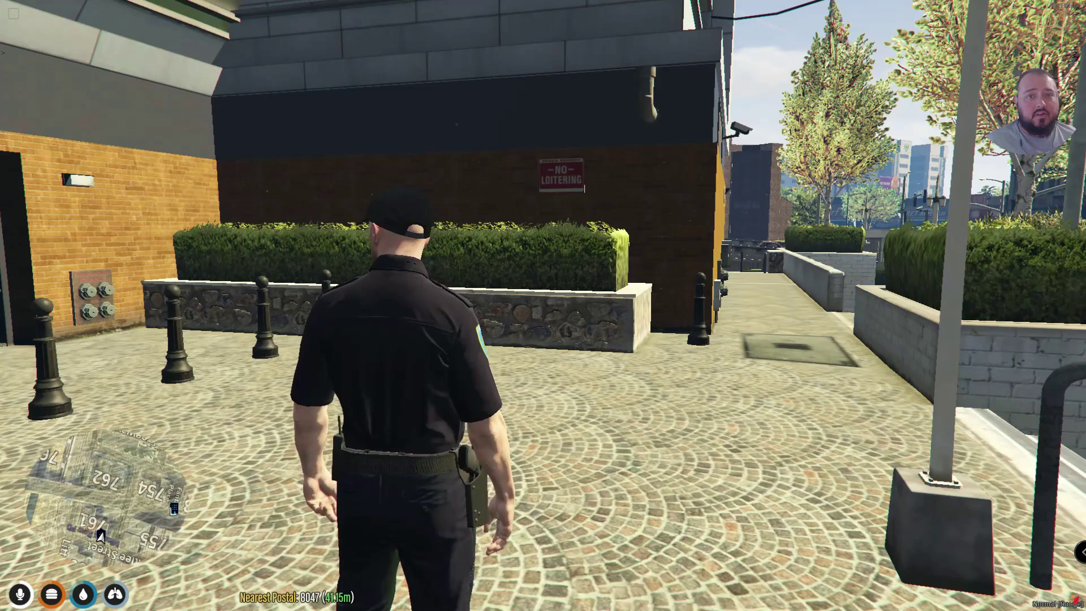
Leave the game and bring up the ef-phone GitHub repository in Chrome
{"action": "key", "text": "super"}
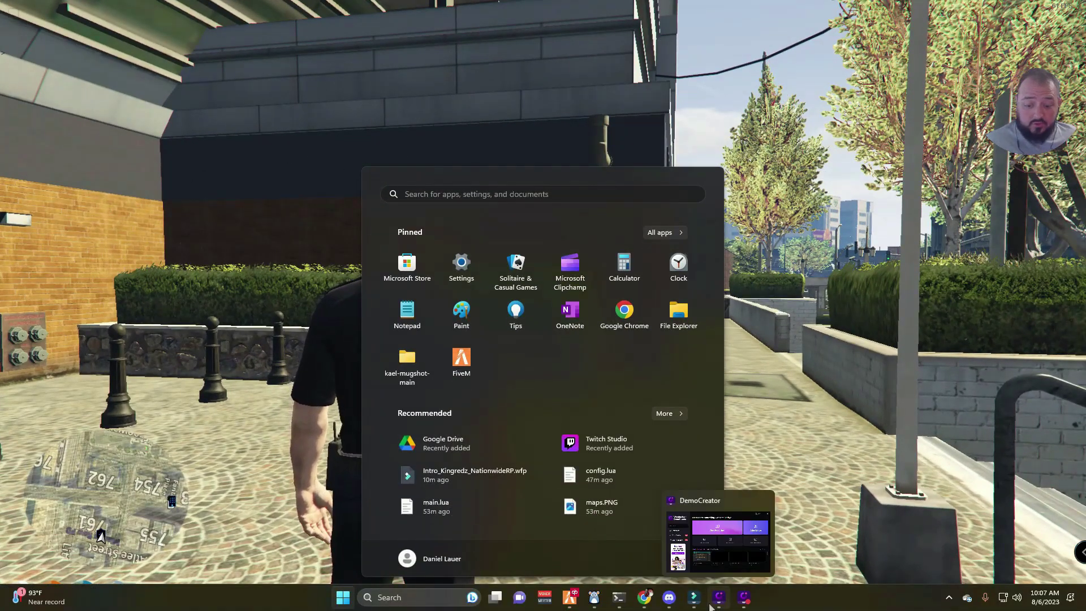
{"action": "mouse_move", "coordinate": [701, 604]}
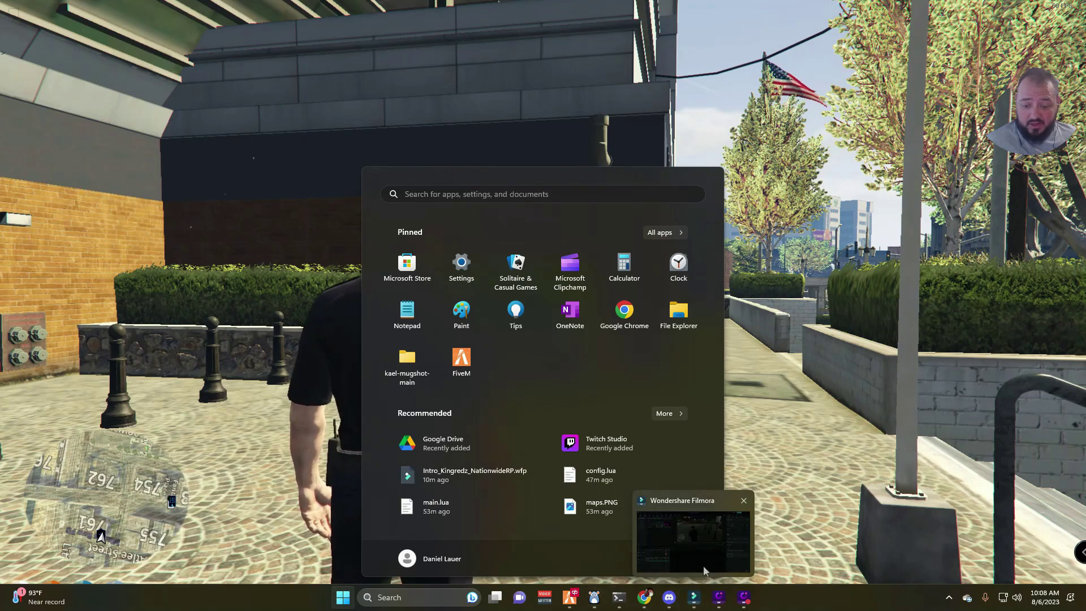
{"action": "left_click", "coordinate": [656, 590]}
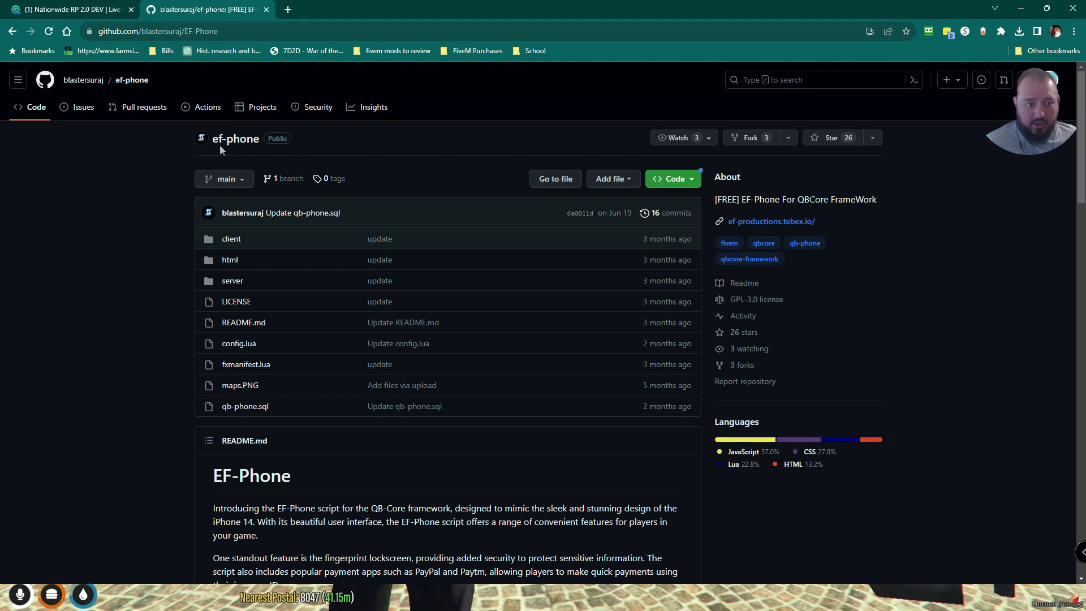
Scroll the README and open the EF-Phone preview banner image in its own tab
{"action": "mouse_move", "coordinate": [220, 148]}
{"action": "left_mouse_down"}
{"action": "mouse_move", "coordinate": [345, 150]}
{"action": "mouse_move", "coordinate": [215, 144]}
{"action": "left_mouse_up"}
{"action": "scroll", "coordinate": [323, 242], "scroll_direction": "down", "scroll_amount": 5}
{"action": "scroll", "coordinate": [362, 362], "scroll_direction": "down", "scroll_amount": 4}
{"action": "left_click_drag", "start_coordinate": [366, 262], "coordinate": [390, 385]}
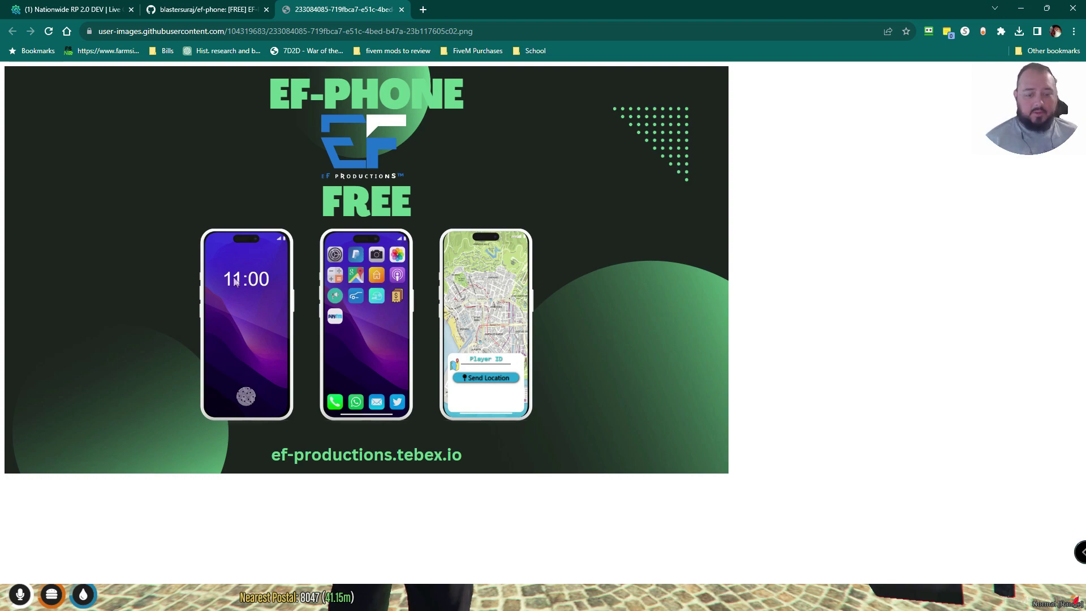
Return to the ef-phone repository tab and read the README introduction
{"action": "left_click", "coordinate": [158, 13]}
{"action": "scroll", "coordinate": [366, 283], "scroll_direction": "down", "scroll_amount": 6}
{"action": "scroll", "coordinate": [395, 284], "scroll_direction": "up", "scroll_amount": 10}
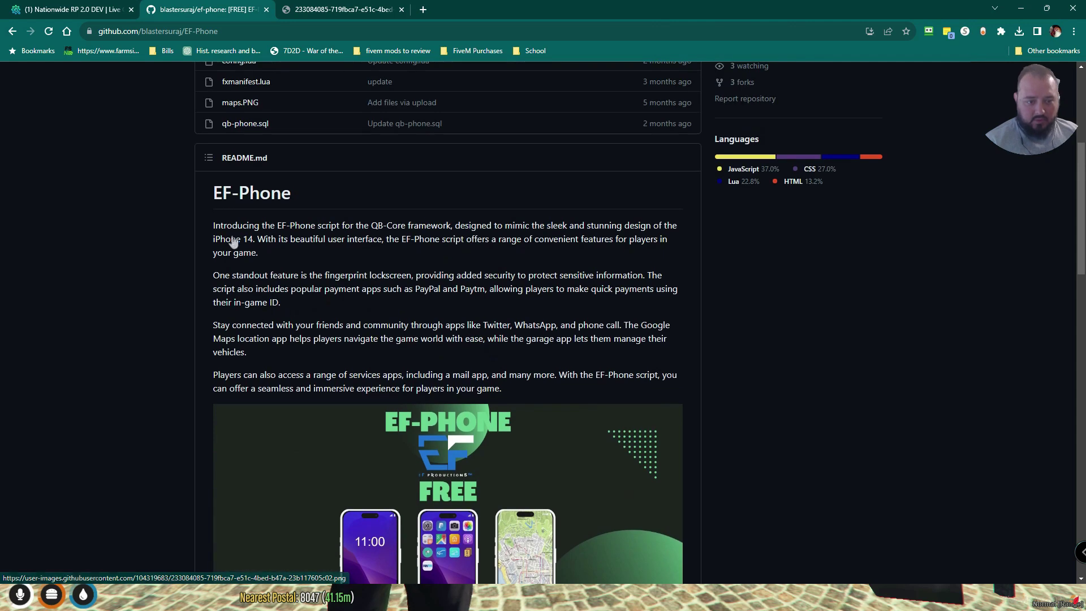
{"action": "left_click_drag", "start_coordinate": [225, 240], "coordinate": [570, 325]}
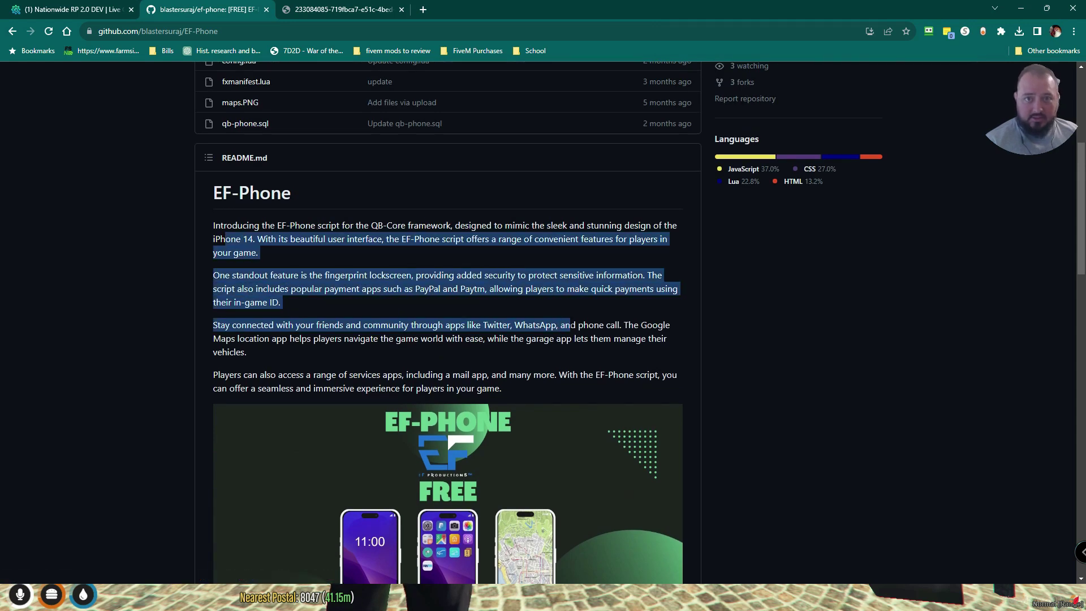
Read the Free Download link, Discord invite and Dependencies heading
{"action": "scroll", "coordinate": [611, 345], "scroll_direction": "down", "scroll_amount": 8}
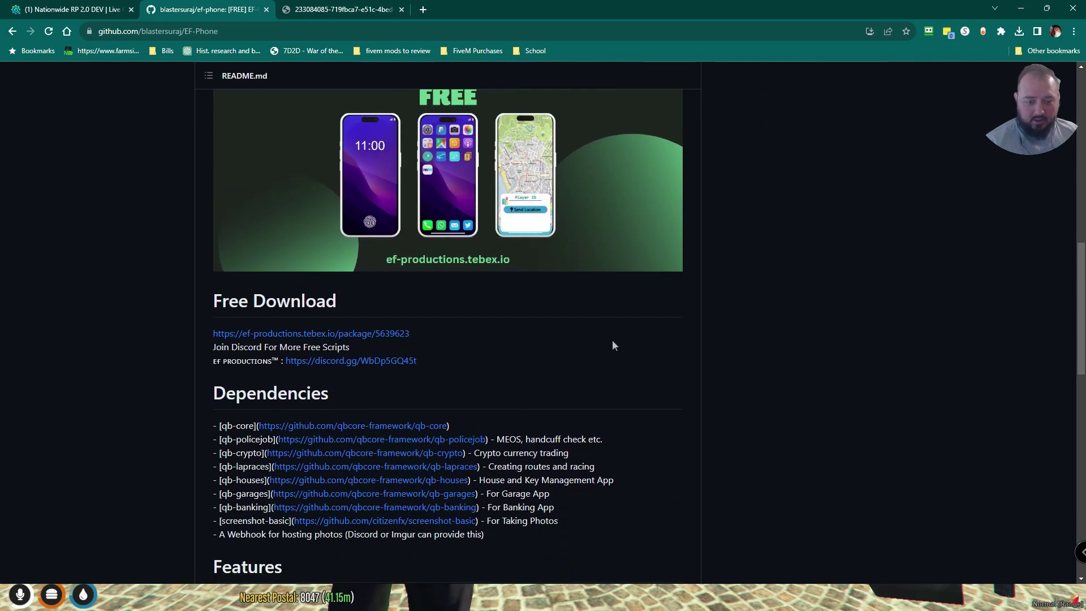
{"action": "left_click_drag", "start_coordinate": [504, 295], "coordinate": [179, 270]}
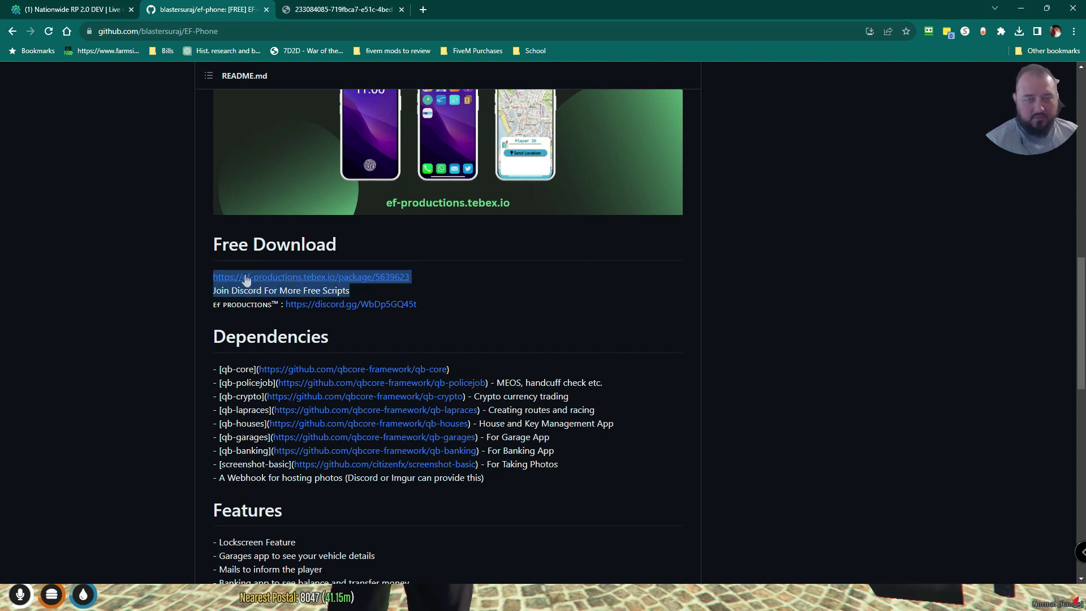
{"action": "left_click", "coordinate": [433, 276]}
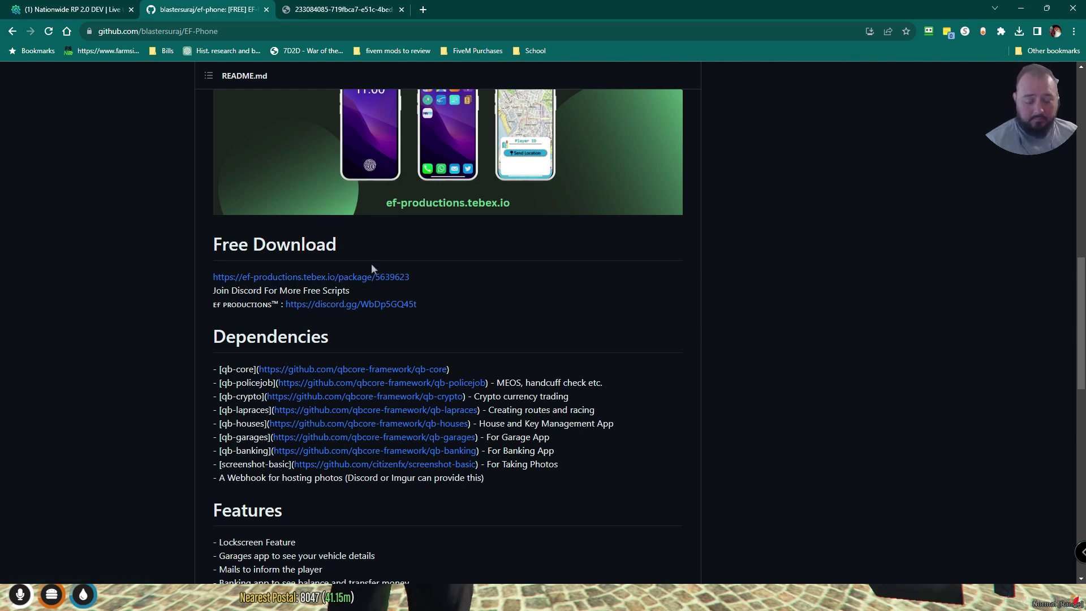
{"action": "left_click_drag", "start_coordinate": [457, 320], "coordinate": [267, 291]}
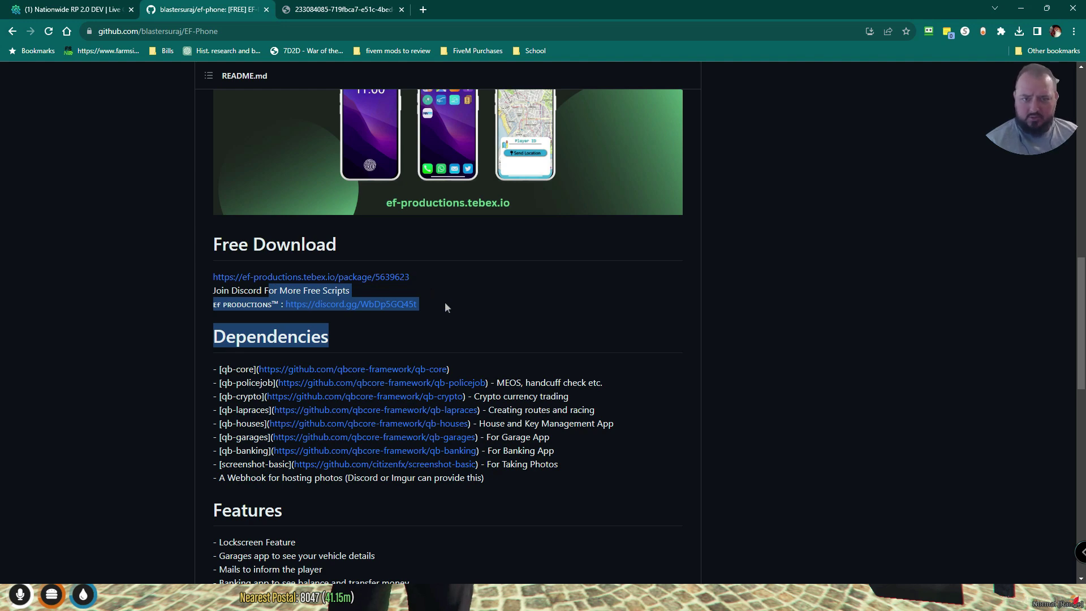
{"action": "left_click_drag", "start_coordinate": [437, 310], "coordinate": [255, 308]}
Review the list of nine required dependencies
{"action": "scroll", "coordinate": [419, 317], "scroll_direction": "up", "scroll_amount": 14}
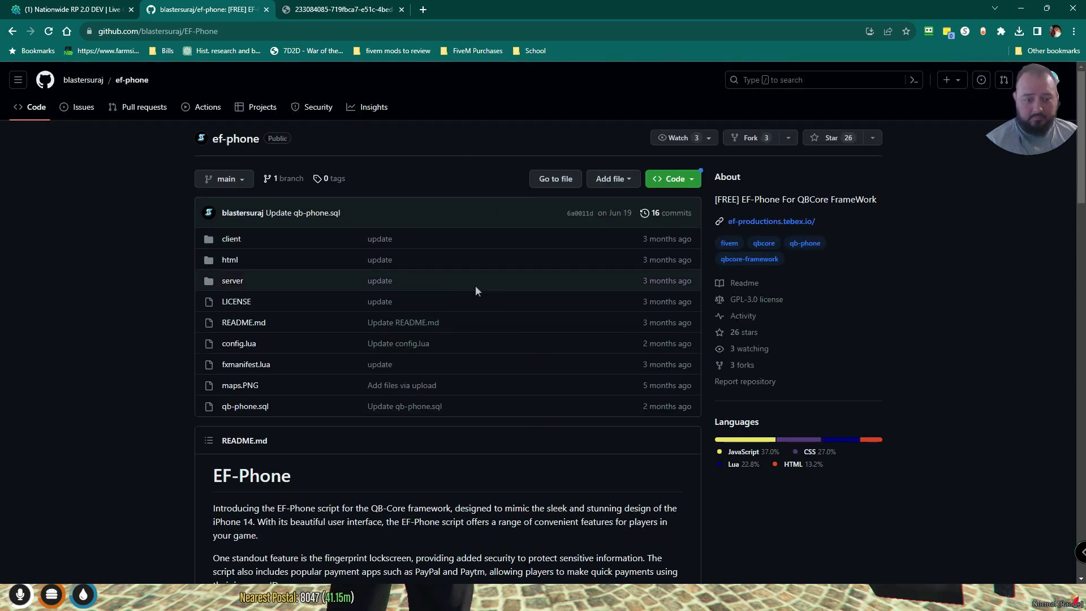
{"action": "scroll", "coordinate": [350, 390], "scroll_direction": "down", "scroll_amount": 8}
{"action": "scroll", "coordinate": [355, 387], "scroll_direction": "down", "scroll_amount": 8}
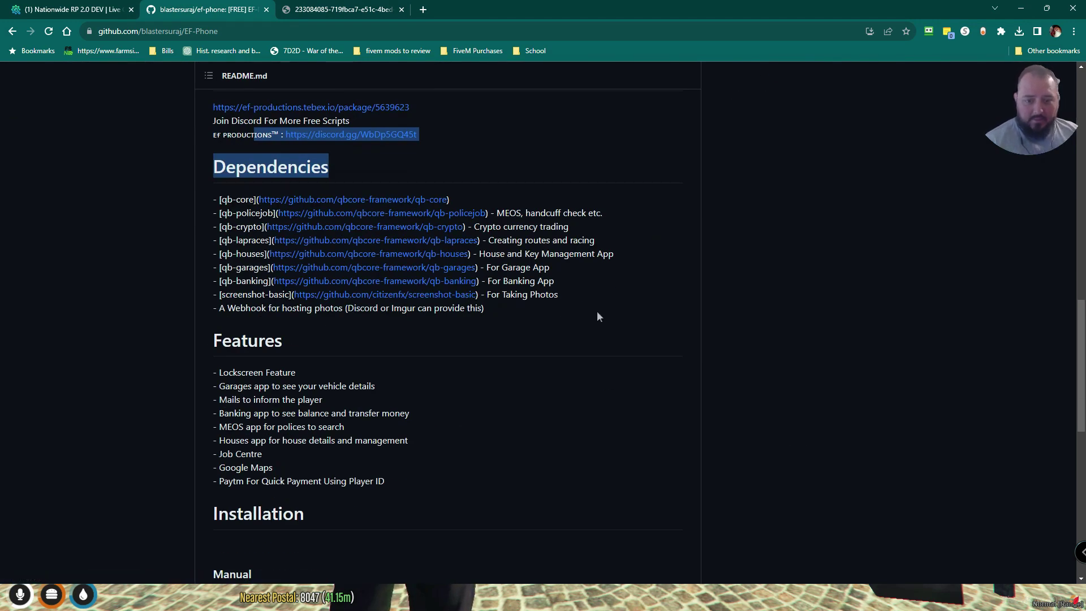
{"action": "left_click_drag", "start_coordinate": [600, 316], "coordinate": [187, 204]}
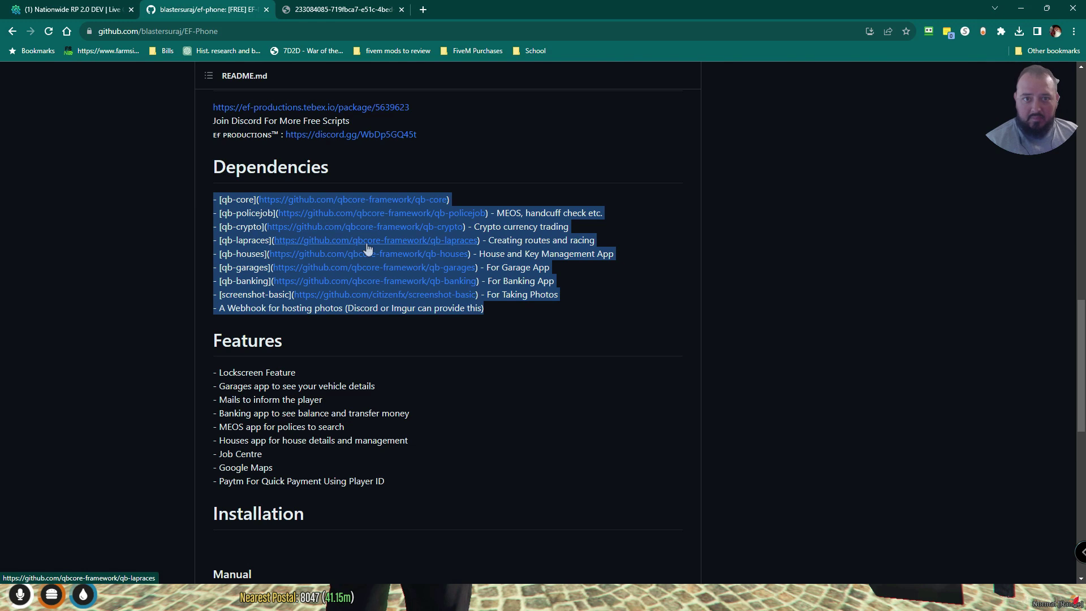
{"action": "left_click_drag", "start_coordinate": [518, 316], "coordinate": [203, 195]}
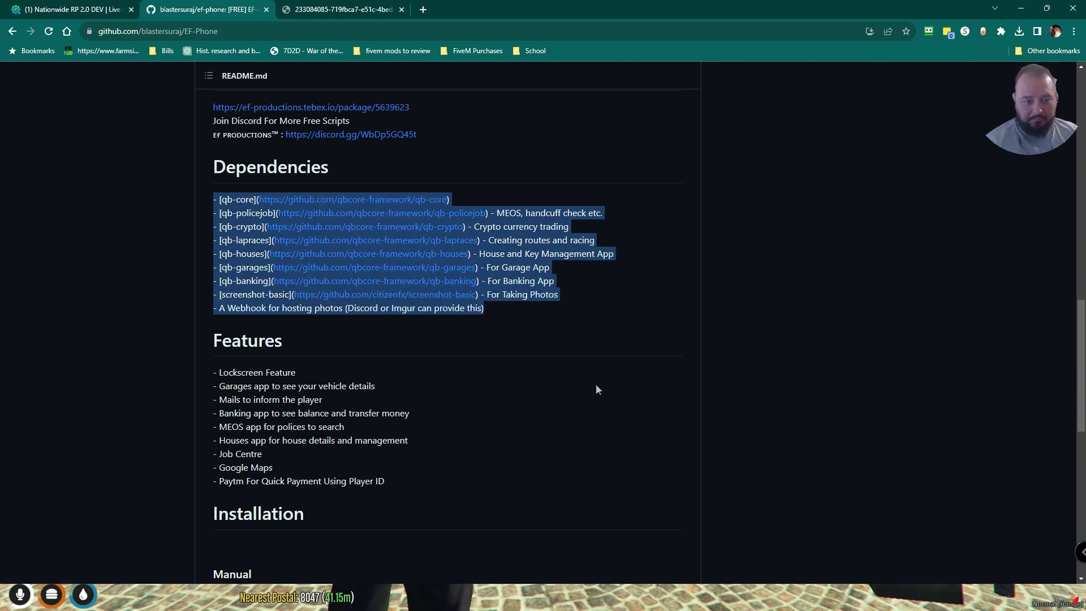
Scroll through the manual installation section of the README
{"action": "scroll", "coordinate": [585, 376], "scroll_direction": "down", "scroll_amount": 8}
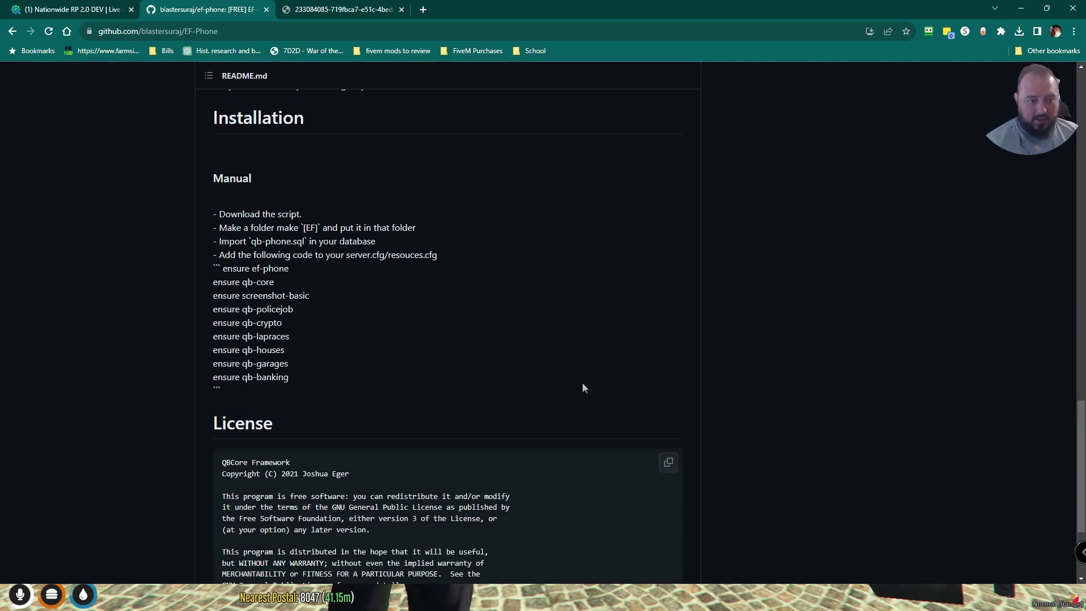
{"action": "left_click_drag", "start_coordinate": [302, 161], "coordinate": [341, 321]}
{"action": "scroll", "coordinate": [424, 322], "scroll_direction": "down", "scroll_amount": 2}
{"action": "scroll", "coordinate": [426, 325], "scroll_direction": "up", "scroll_amount": 20}
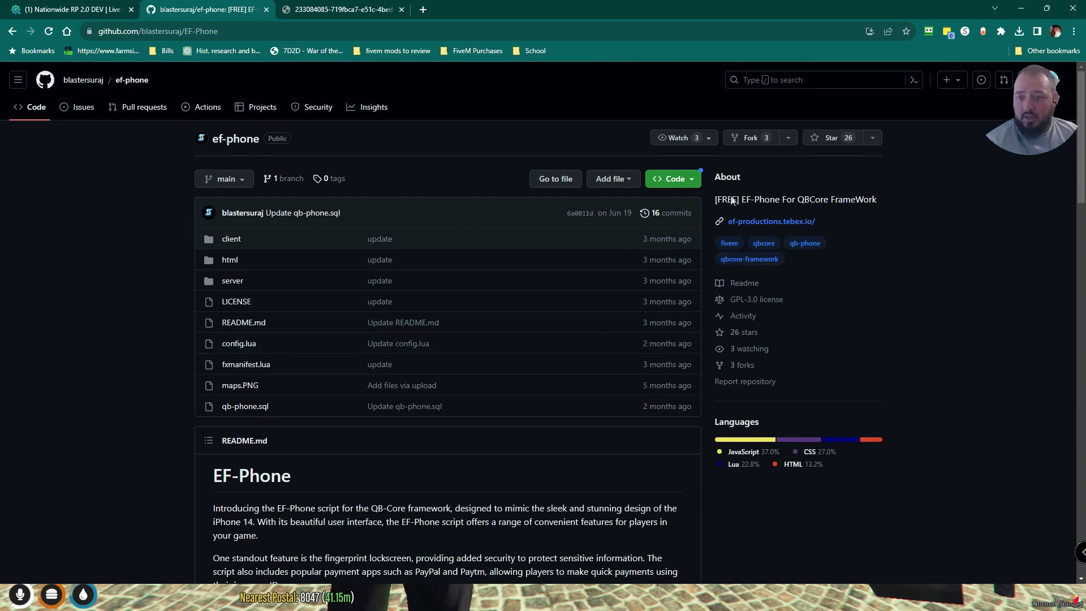
Download the repository via Code > Download ZIP and confirm ef-phone-main.zip finished
{"action": "left_click", "coordinate": [690, 180]}
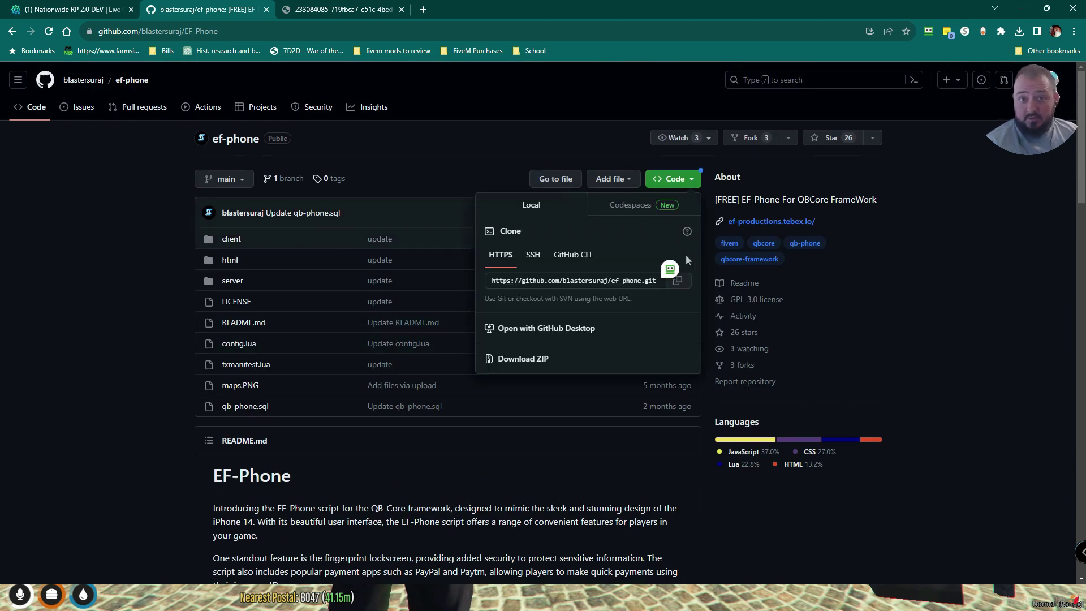
{"action": "left_click", "coordinate": [548, 358]}
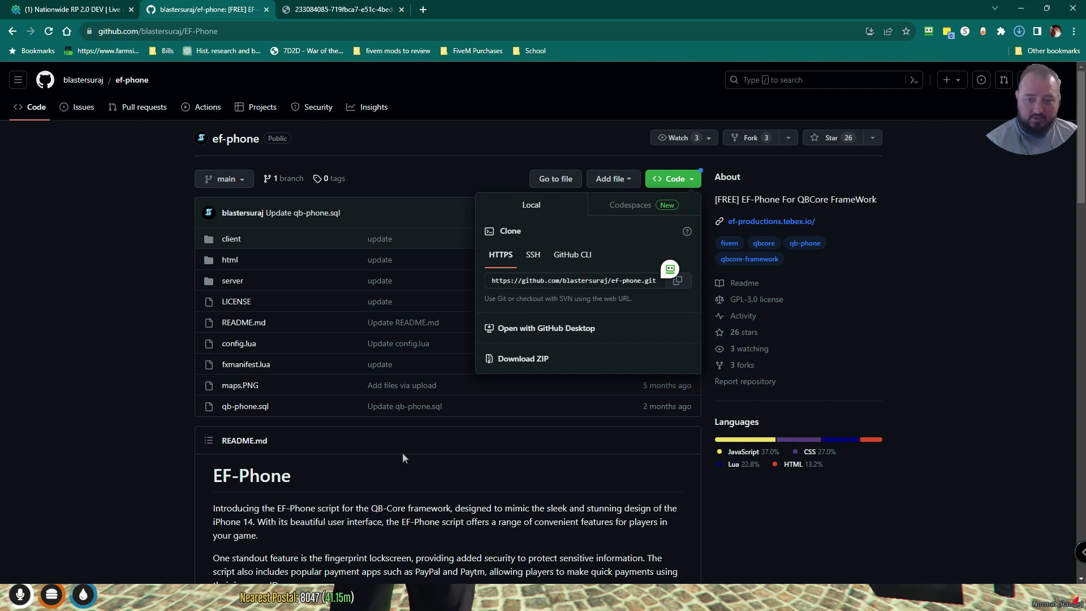
{"action": "left_click", "coordinate": [1018, 31]}
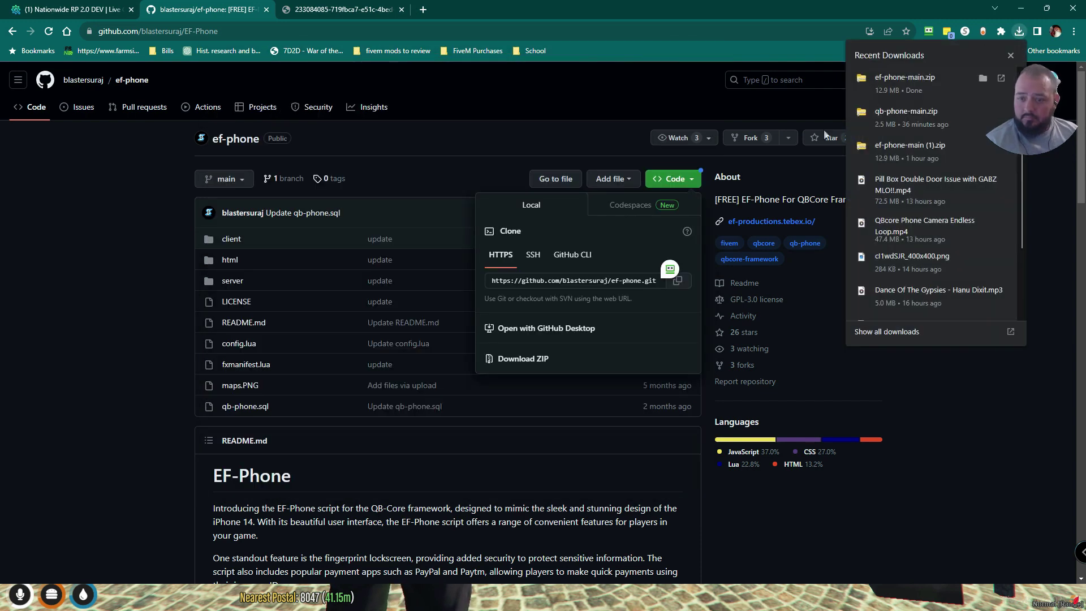
{"action": "left_click", "coordinate": [180, 476]}
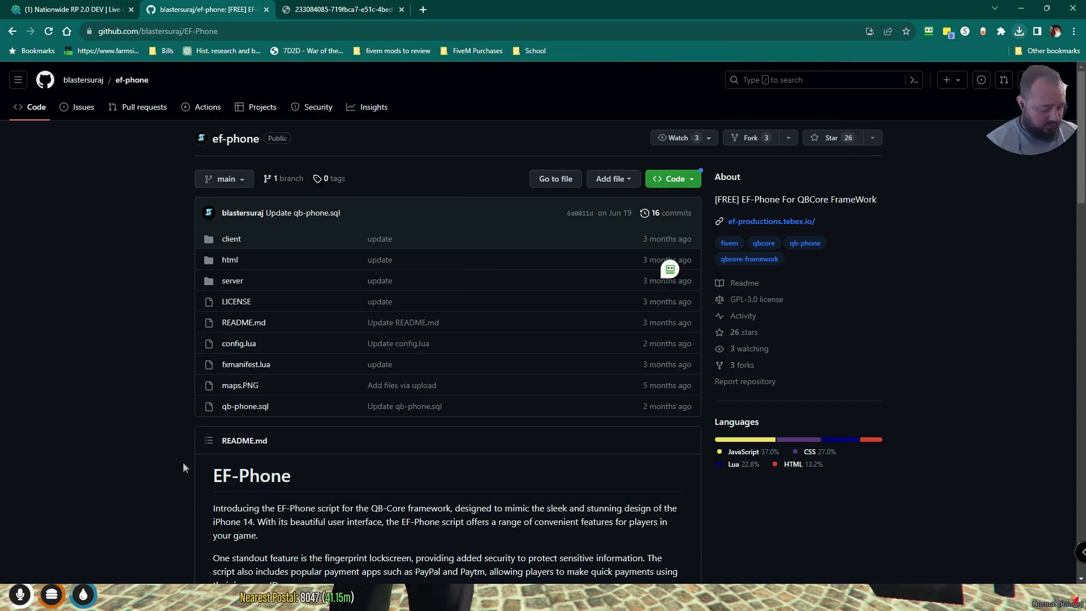
Extract ef-phone-main.zip into the Downloads folder
{"action": "key", "text": "super"}
{"action": "left_click", "coordinate": [756, 597]}
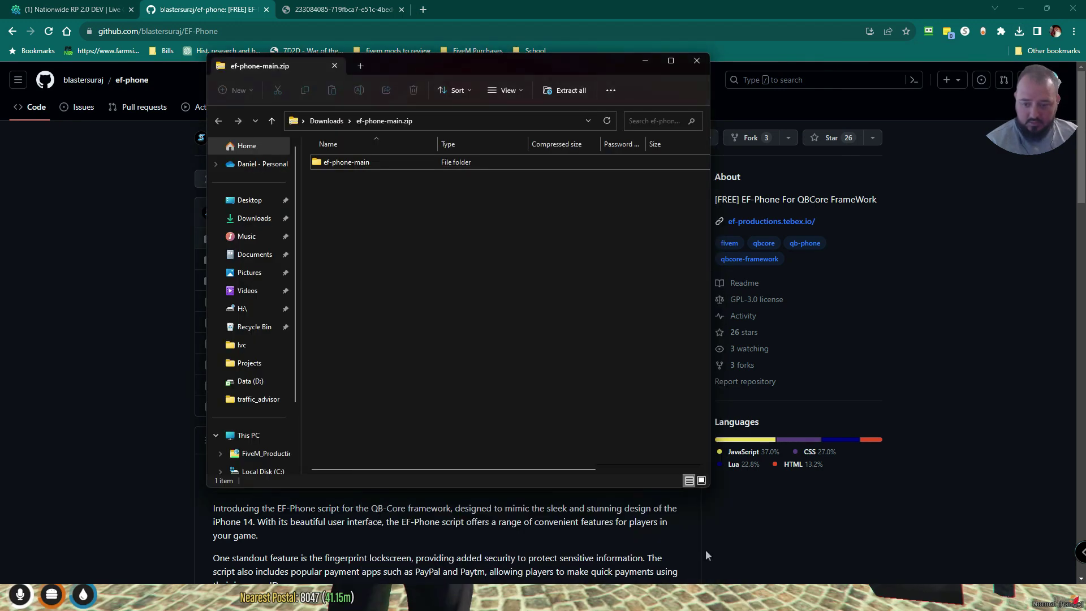
{"action": "left_click", "coordinate": [373, 180]}
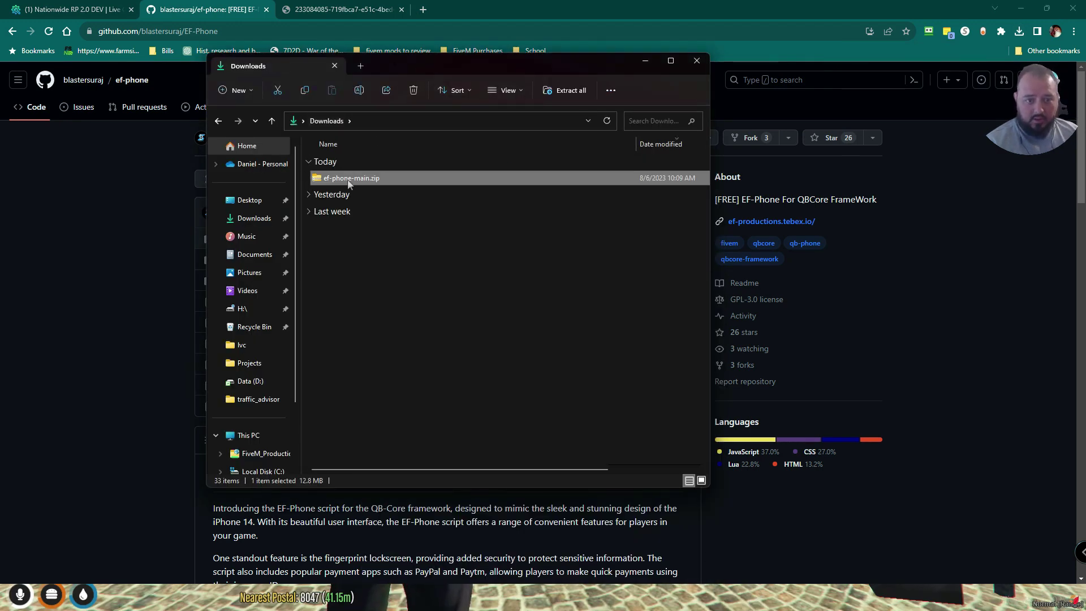
{"action": "right_click", "coordinate": [354, 183]}
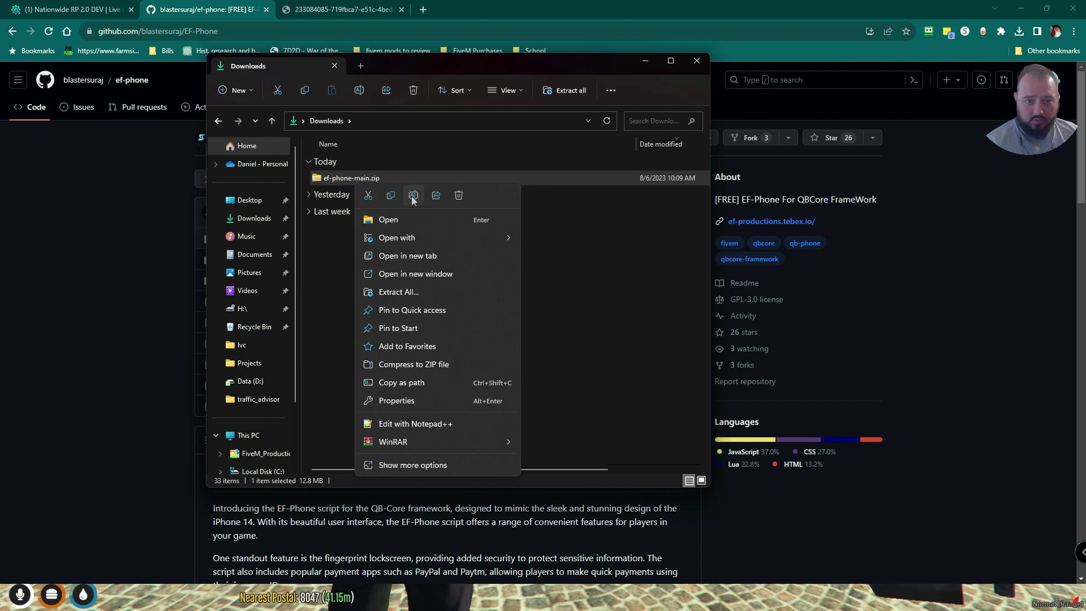
{"action": "left_click", "coordinate": [396, 292]}
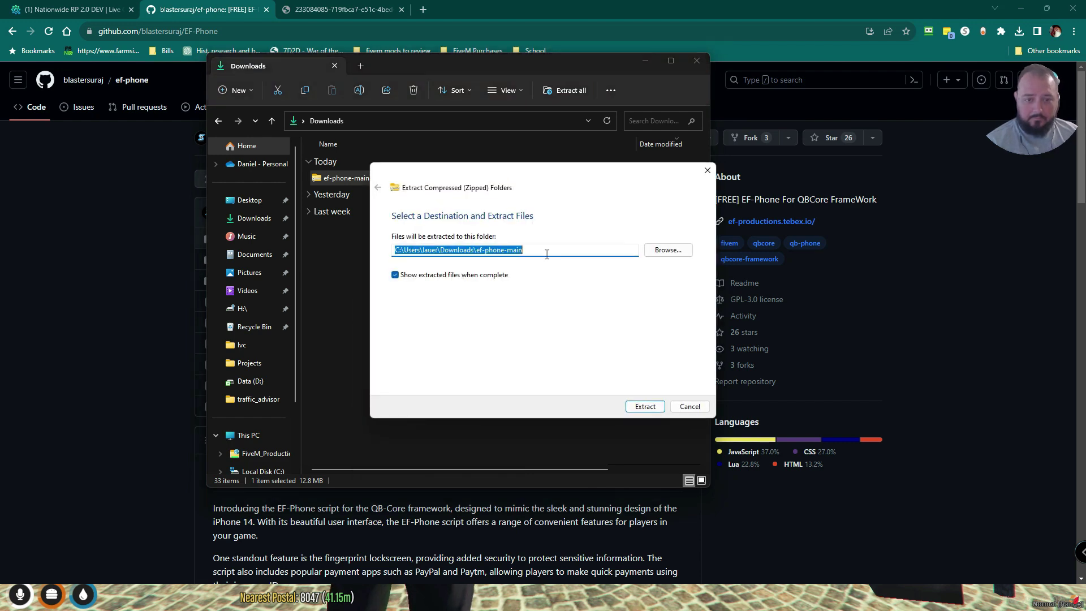
{"action": "left_click", "coordinate": [681, 252]}
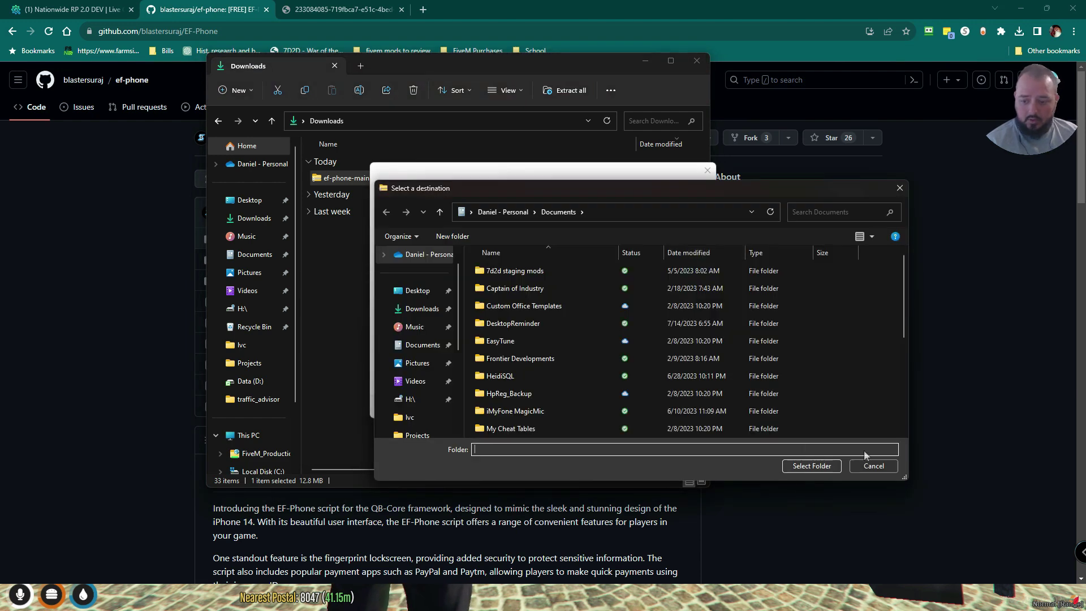
{"action": "left_click", "coordinate": [655, 414]}
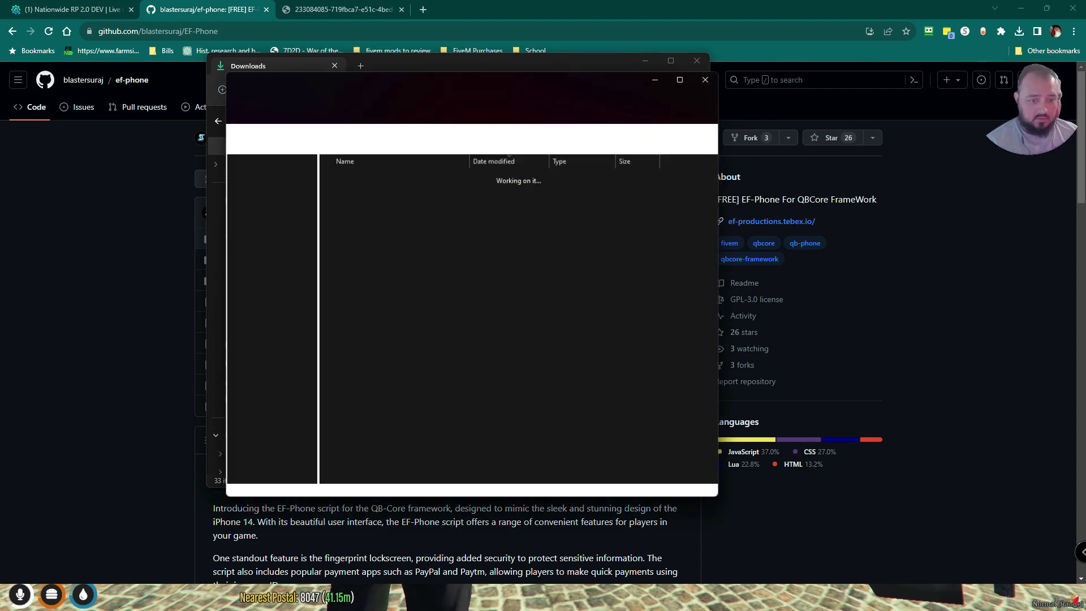
Browse into the extracted ef-phone-main folder and its inner ef-phone-main folder
{"action": "left_click", "coordinate": [690, 61]}
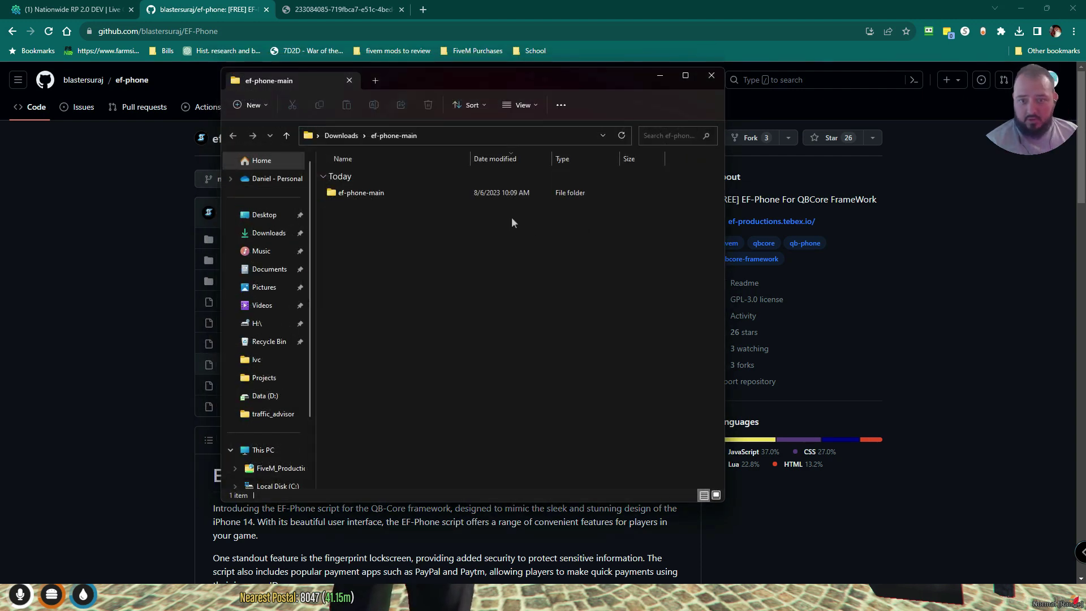
{"action": "left_click", "coordinate": [341, 135]}
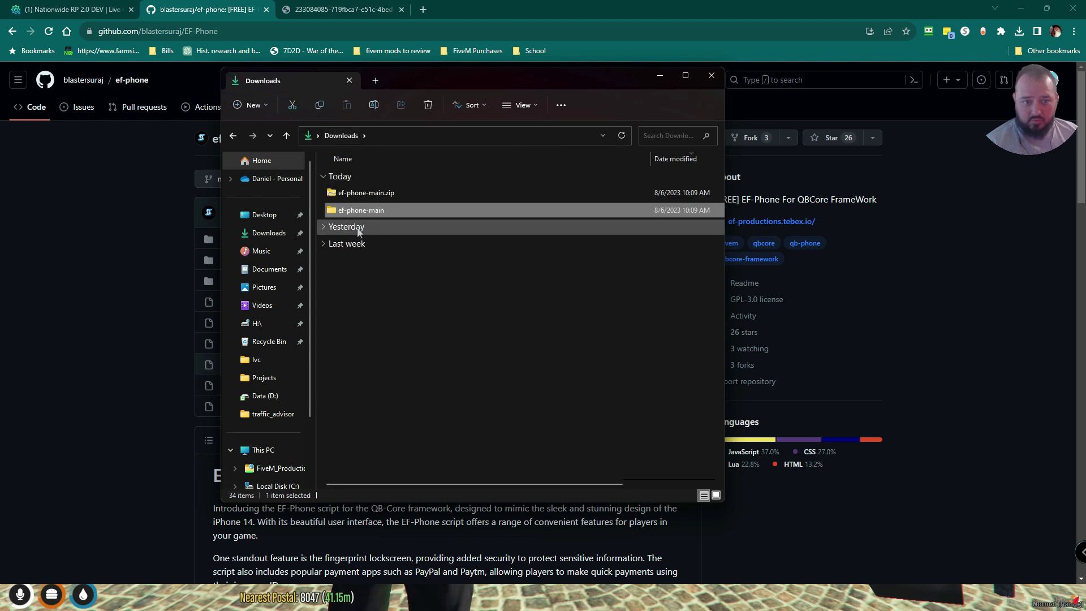
{"action": "double_click", "coordinate": [362, 210]}
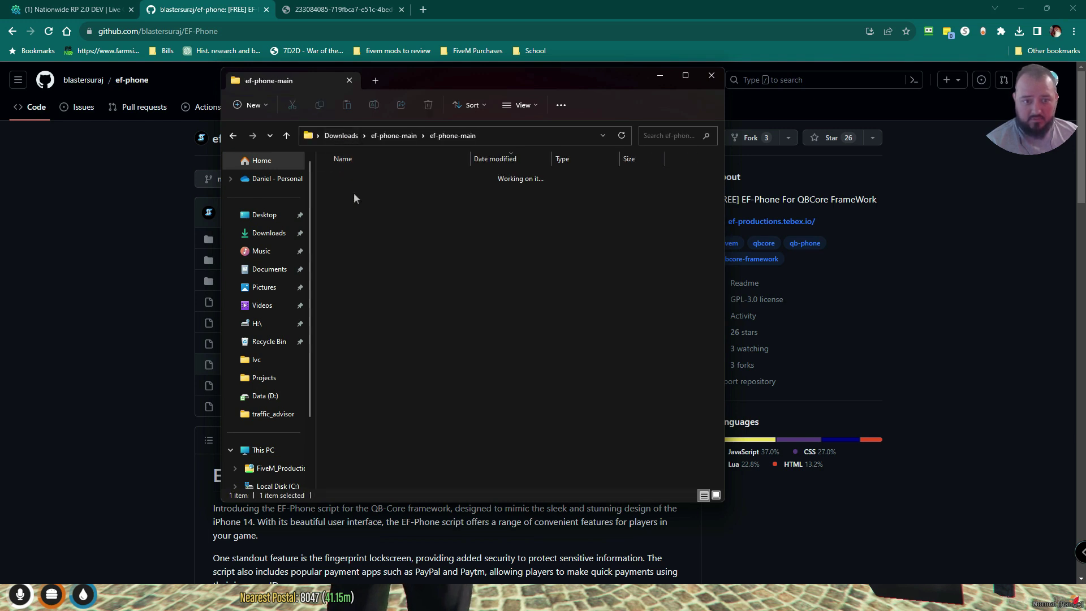
{"action": "double_click", "coordinate": [356, 193]}
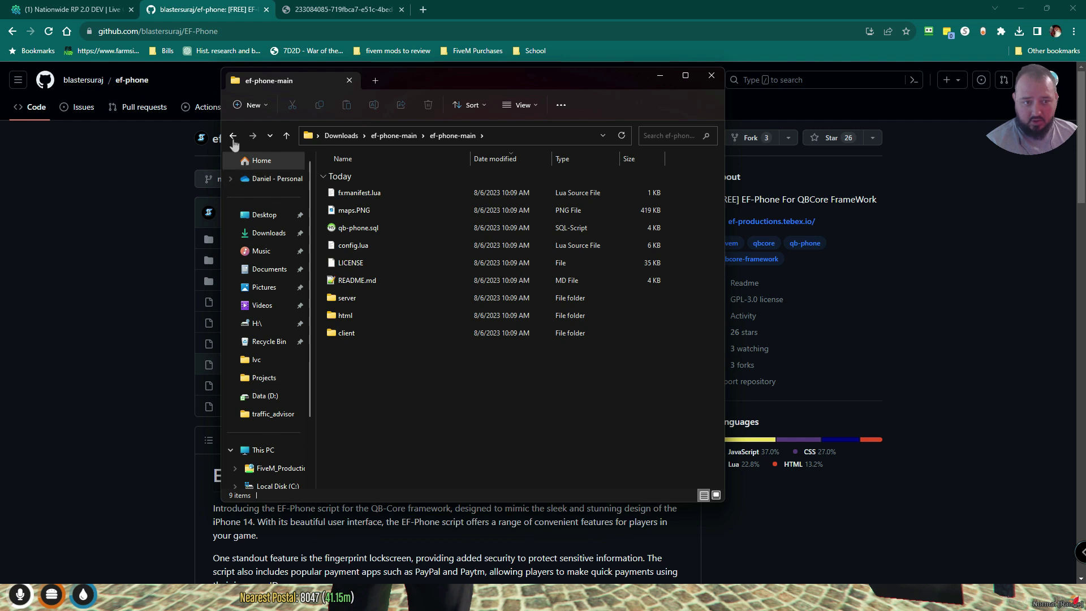
Rename the inner ef-phone-main folder to ef-phone and open it
{"action": "left_click", "coordinate": [232, 135]}
{"action": "right_click", "coordinate": [353, 194]}
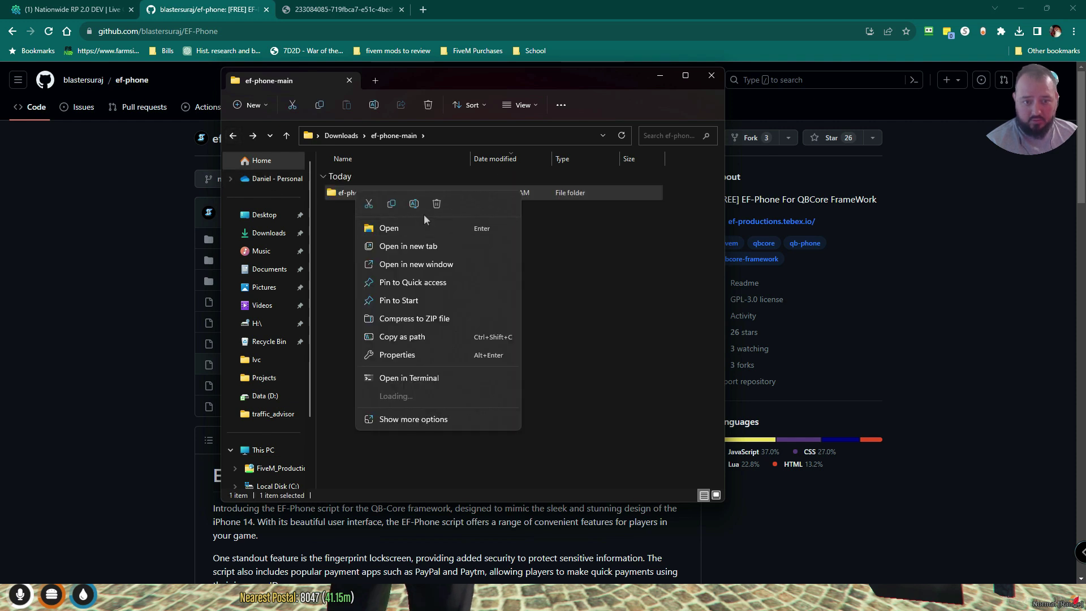
{"action": "left_click", "coordinate": [414, 204]}
{"action": "key", "text": "End"}
{"action": "key", "text": "BackSpace"}
{"action": "key", "text": "BackSpace"}
{"action": "key", "text": "BackSpace"}
{"action": "key", "text": "BackSpace"}
{"action": "key", "text": "Return"}
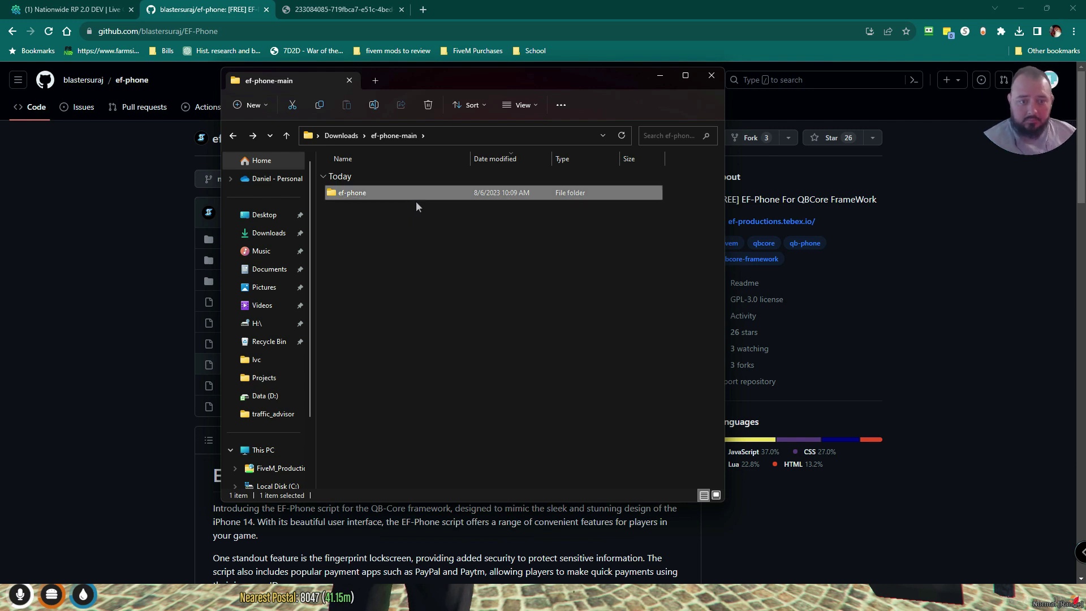
{"action": "double_click", "coordinate": [355, 194]}
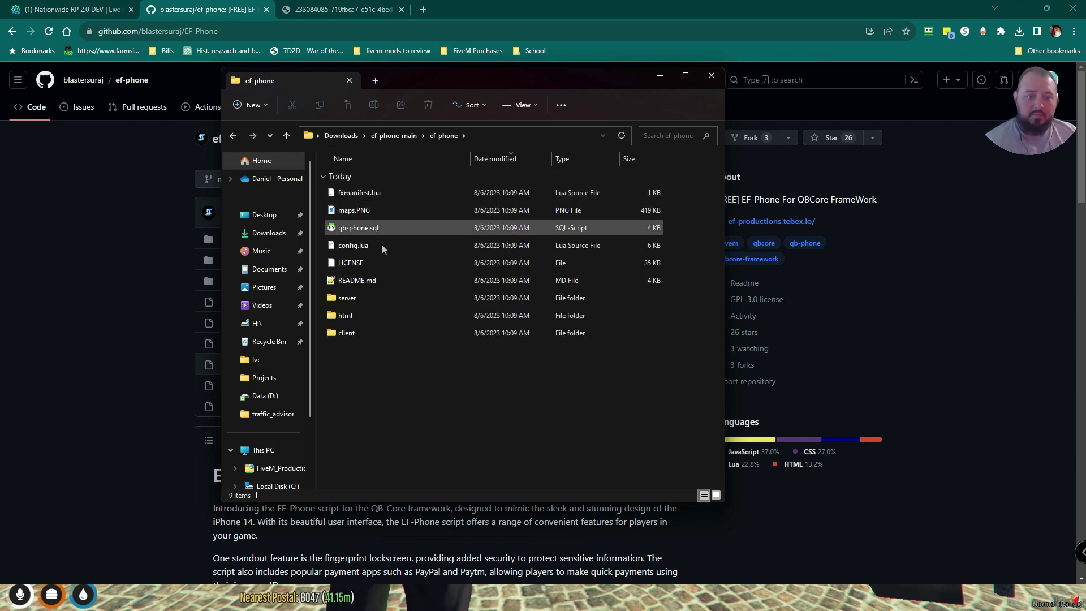
Open README.md in Notepad++ and read the folder, qb-phone.sql import and server.cfg steps
{"action": "double_click", "coordinate": [366, 279]}
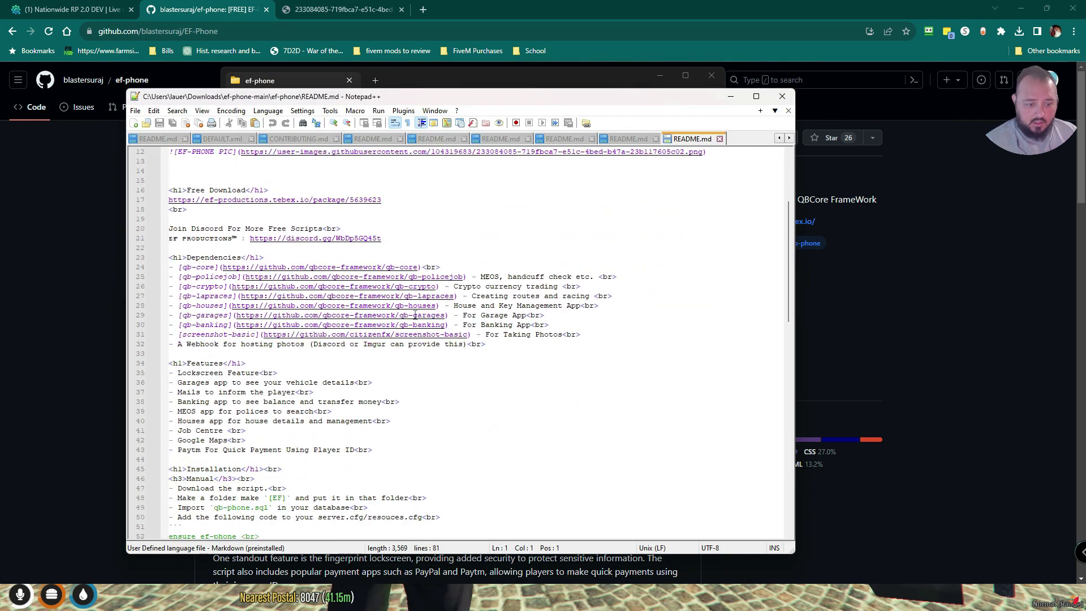
{"action": "scroll", "coordinate": [416, 315], "scroll_direction": "down", "scroll_amount": 8}
{"action": "left_click_drag", "start_coordinate": [444, 286], "coordinate": [462, 269]}
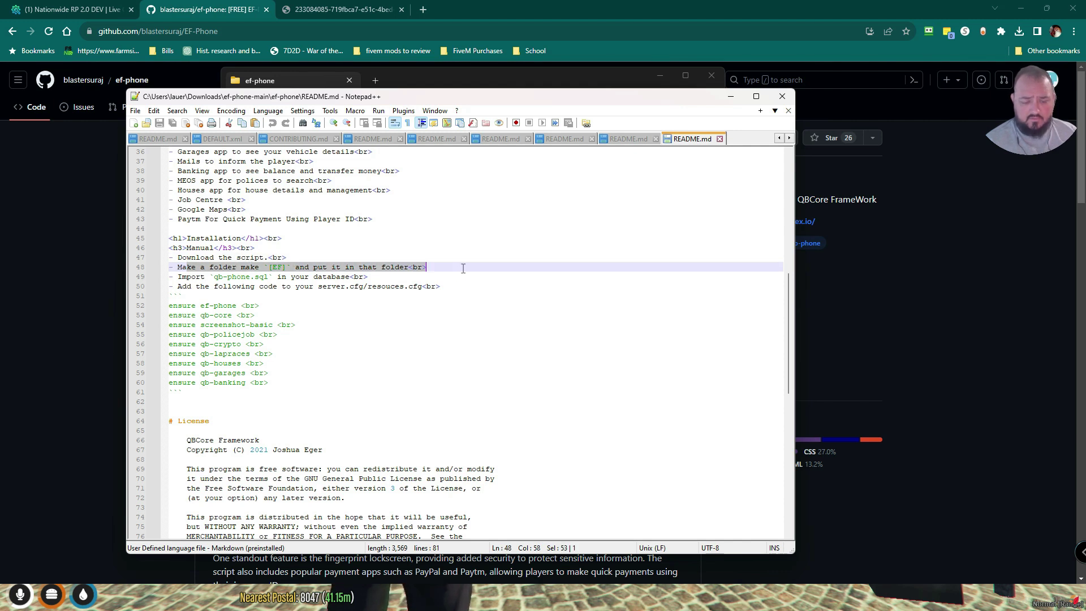
{"action": "left_click_drag", "start_coordinate": [177, 267], "coordinate": [462, 269]}
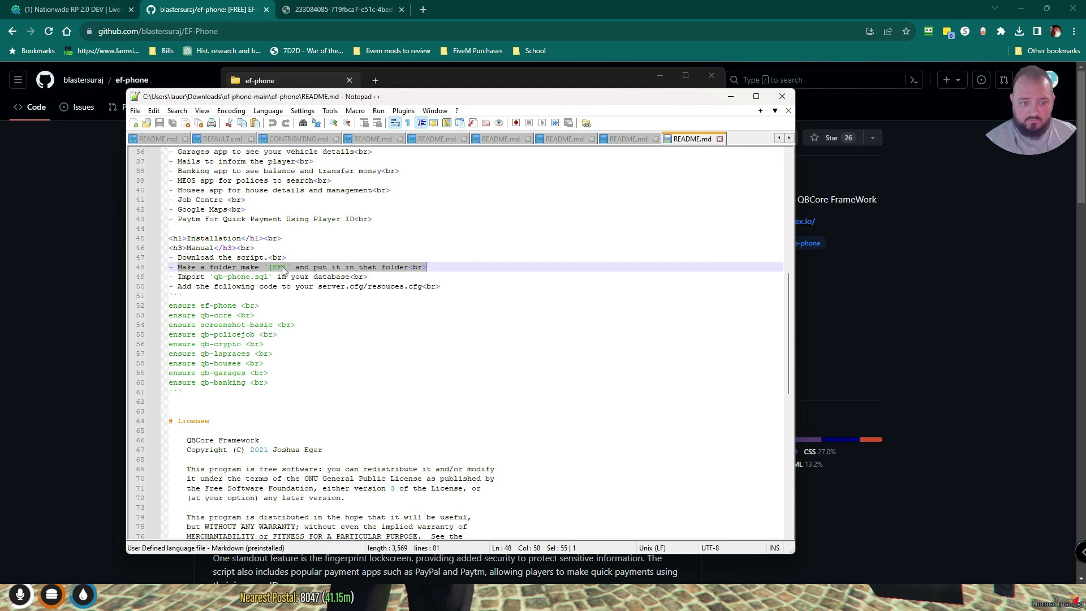
{"action": "left_click_drag", "start_coordinate": [181, 277], "coordinate": [391, 276]}
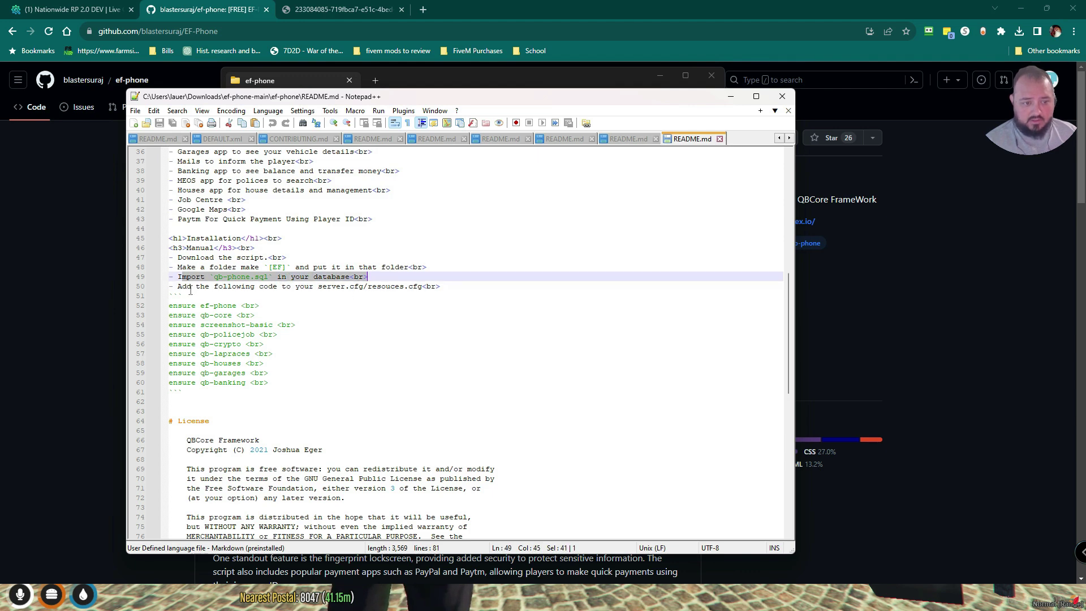
{"action": "left_click_drag", "start_coordinate": [182, 287], "coordinate": [470, 296]}
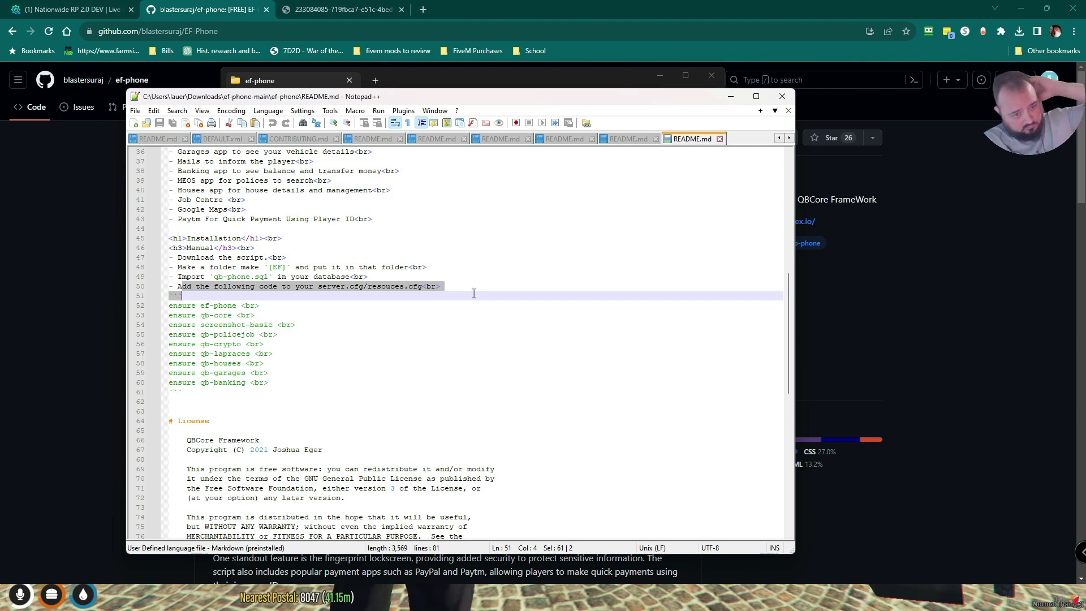
Review the ensure lines 52–61 and the [EF] folder name, then minimize Notepad++
{"action": "left_click_drag", "start_coordinate": [312, 391], "coordinate": [168, 304]}
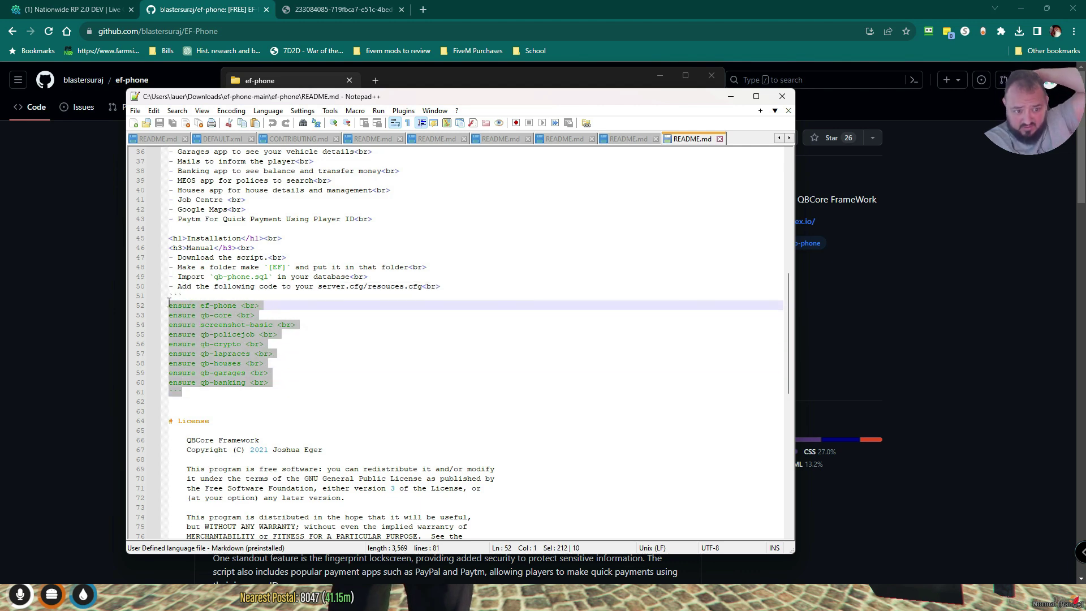
{"action": "left_click", "coordinate": [223, 305]}
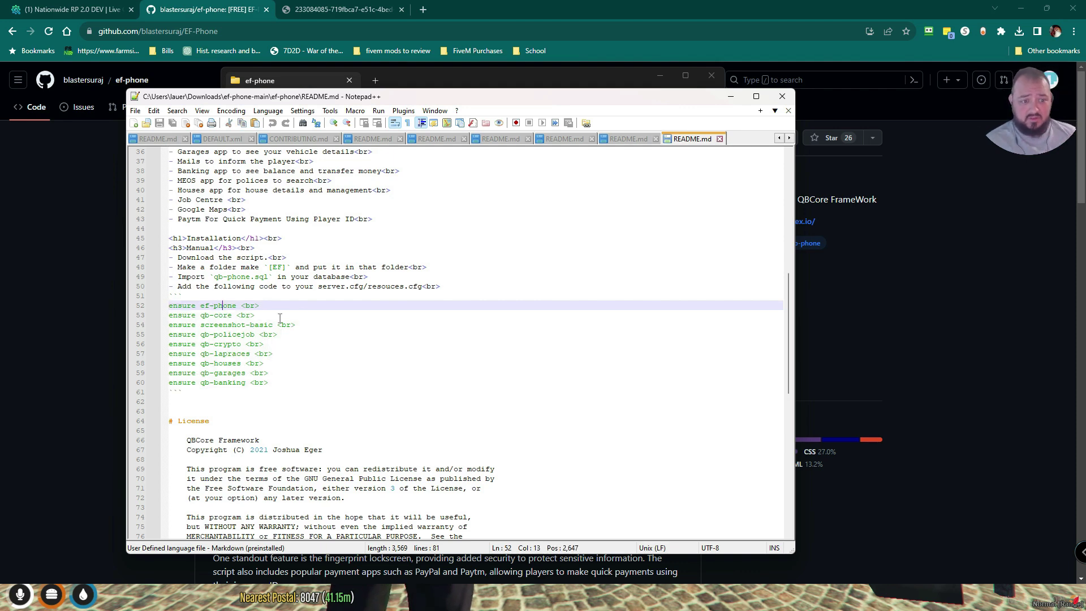
{"action": "left_click_drag", "start_coordinate": [266, 267], "coordinate": [285, 266]}
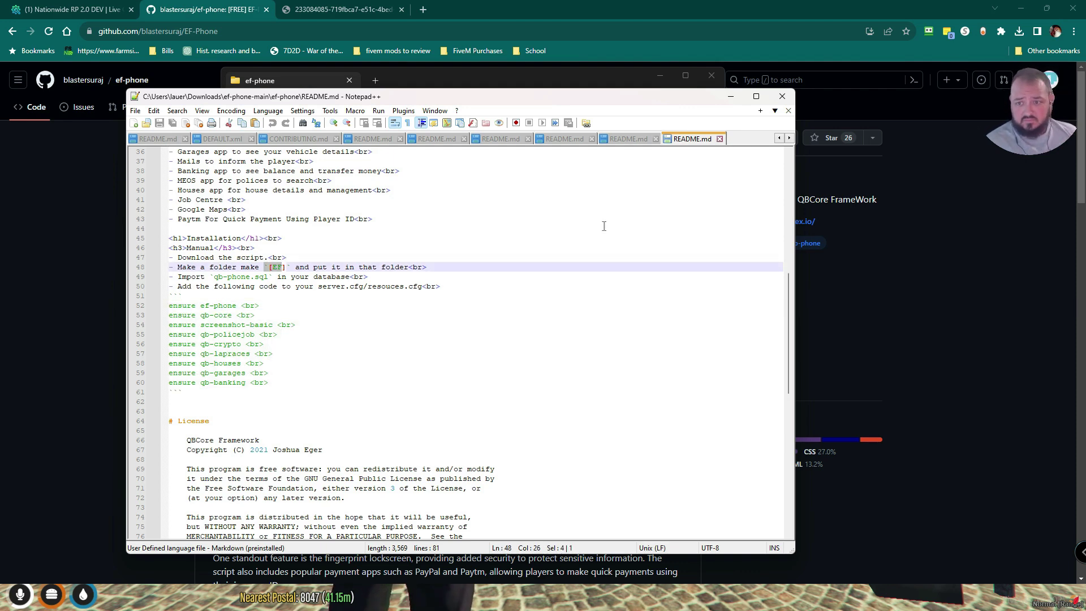
{"action": "left_click", "coordinate": [729, 97]}
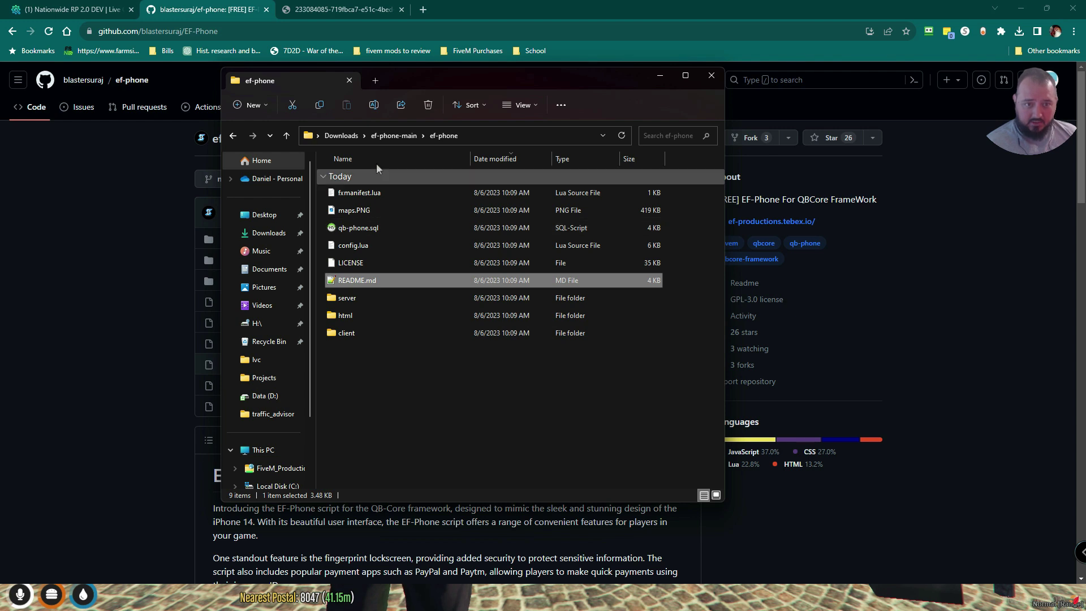
In a new tab, go to D:\FiveM\txData\QBCoreFramework_AED3E6.base\resources
{"action": "left_click", "coordinate": [375, 80]}
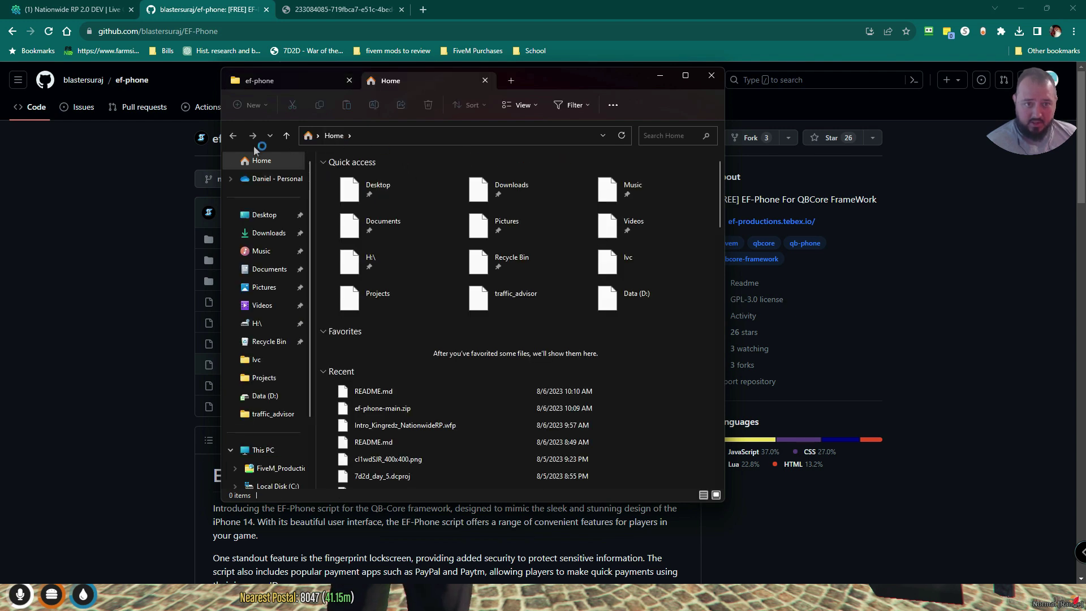
{"action": "scroll", "coordinate": [271, 452], "scroll_direction": "down", "scroll_amount": 1}
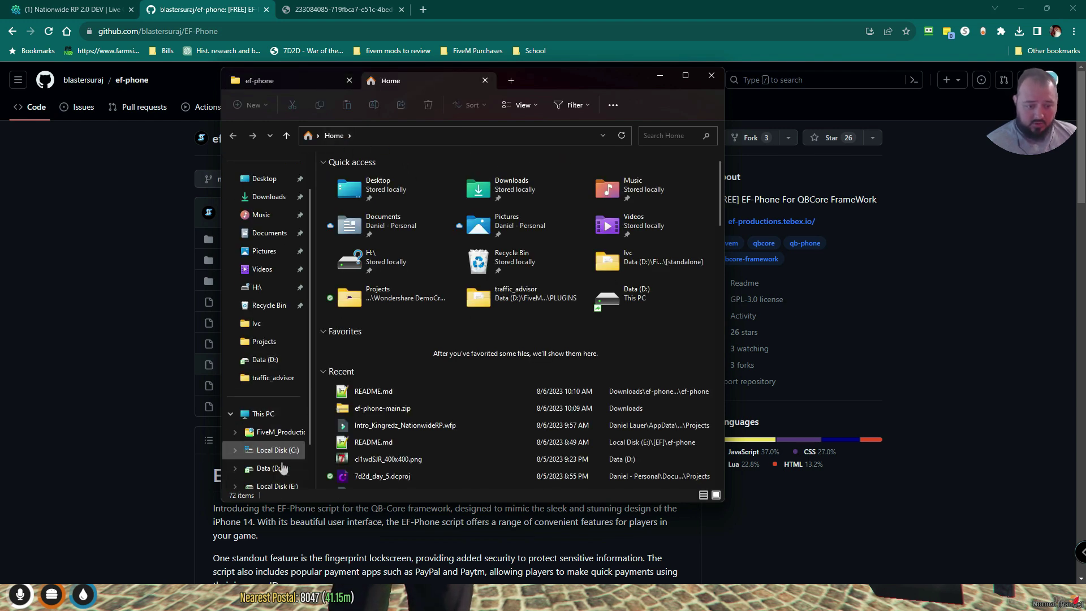
{"action": "left_click", "coordinate": [270, 468]}
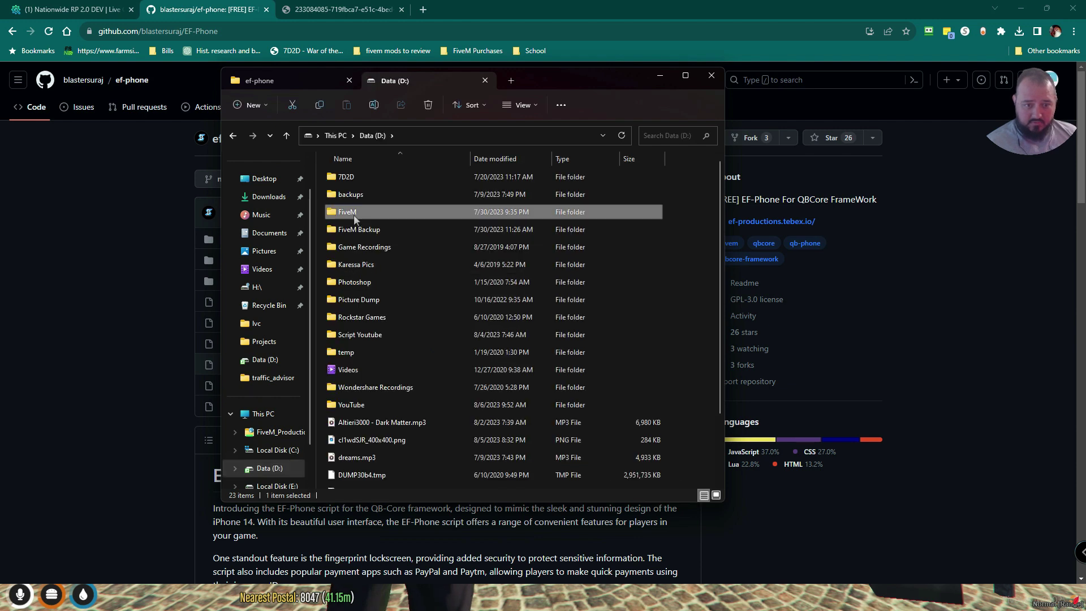
{"action": "double_click", "coordinate": [348, 212]}
{"action": "double_click", "coordinate": [349, 246]}
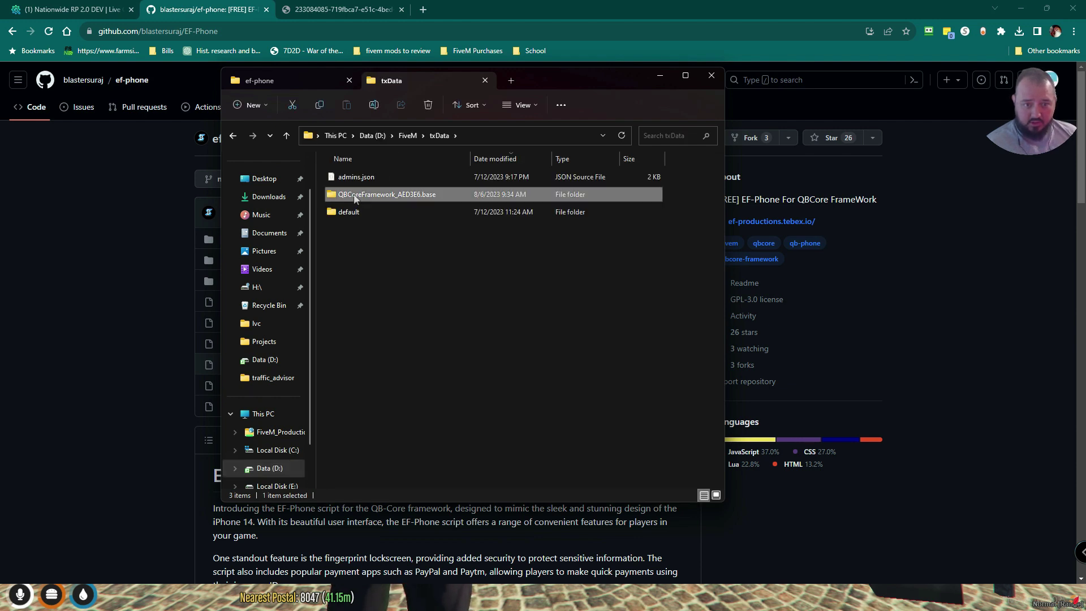
{"action": "double_click", "coordinate": [354, 194]}
{"action": "double_click", "coordinate": [354, 194]}
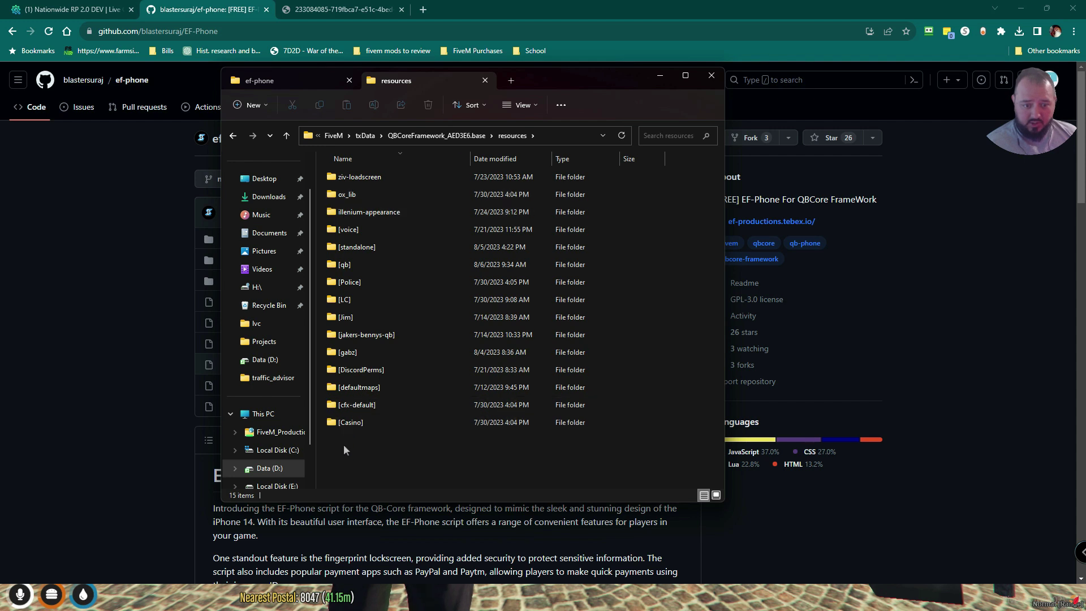
Create a new folder named [EF] in the resources folder
{"action": "right_click", "coordinate": [372, 449]}
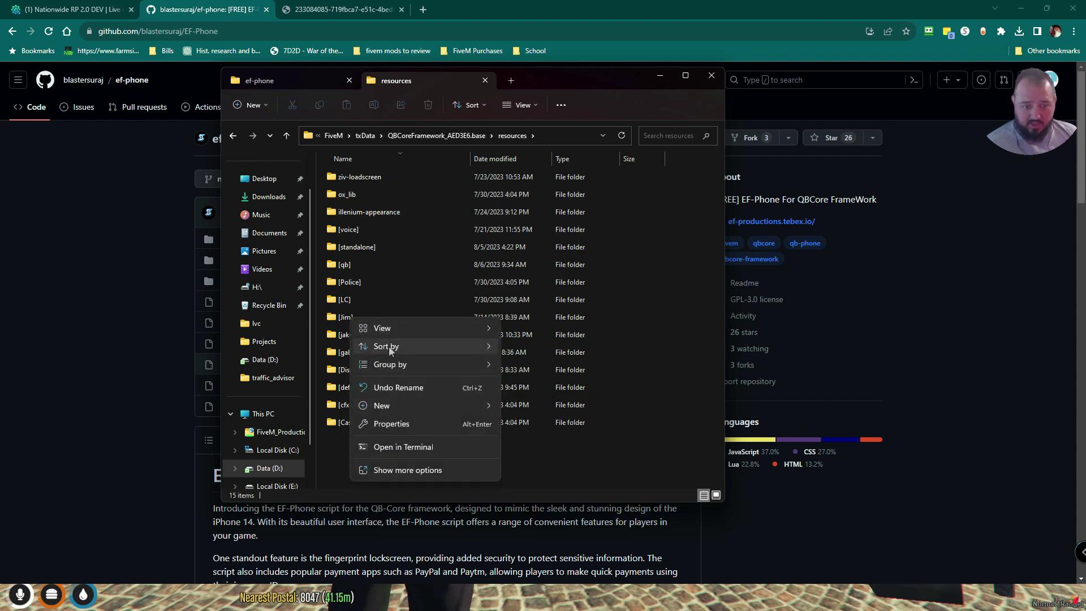
{"action": "mouse_move", "coordinate": [422, 405]}
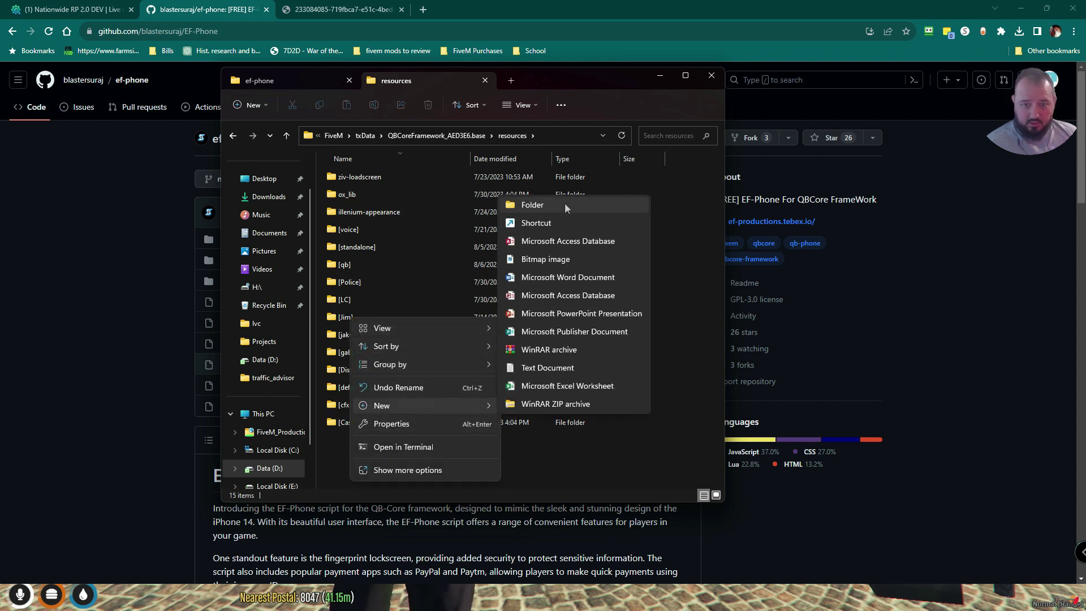
{"action": "left_click", "coordinate": [565, 202]}
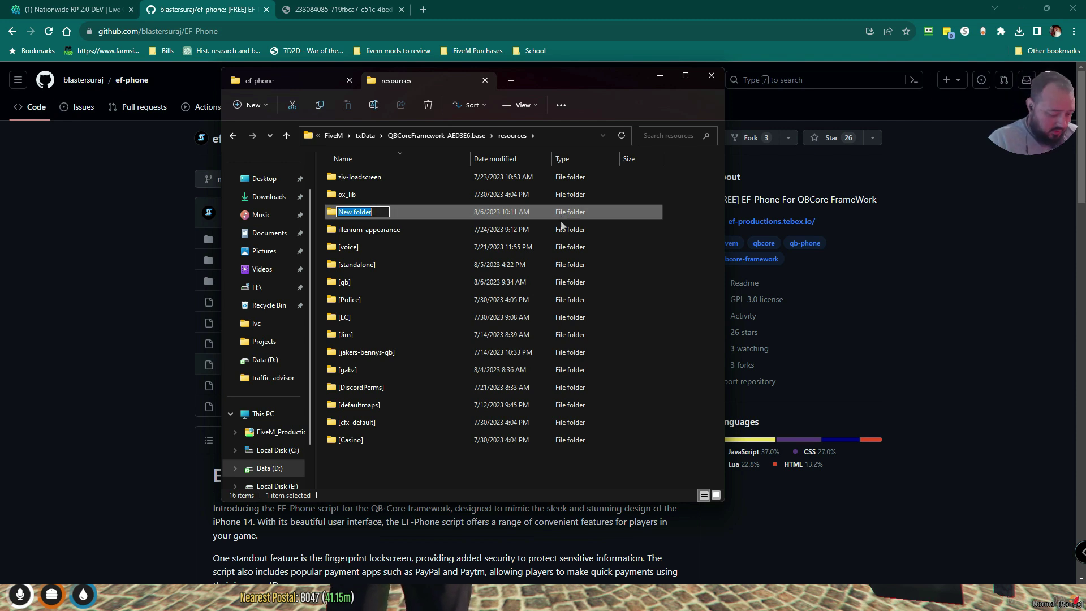
{"action": "type", "text": "[EF"}
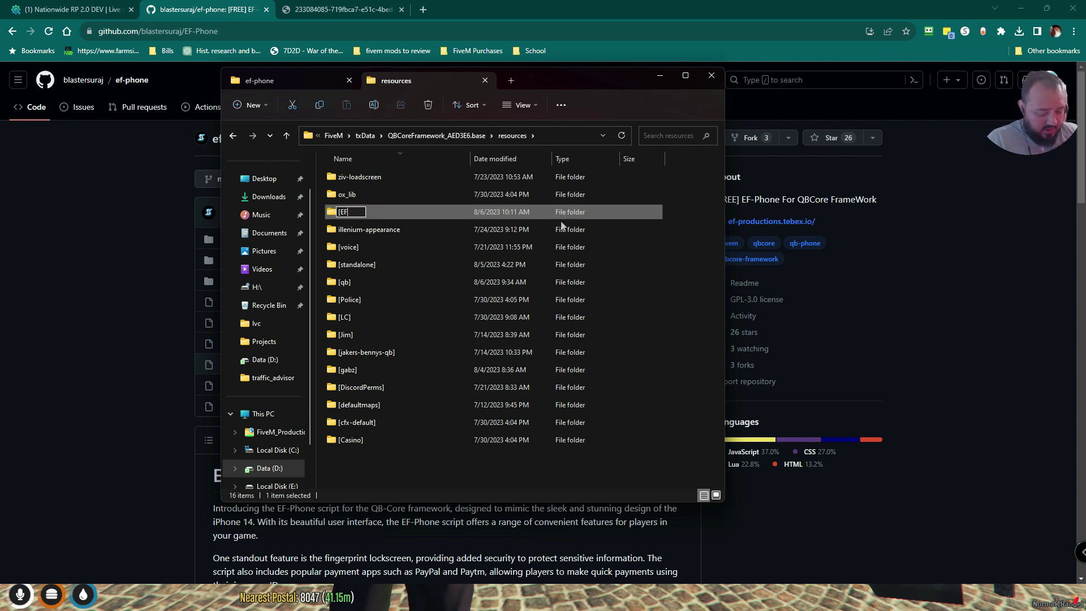
{"action": "key", "text": "Return"}
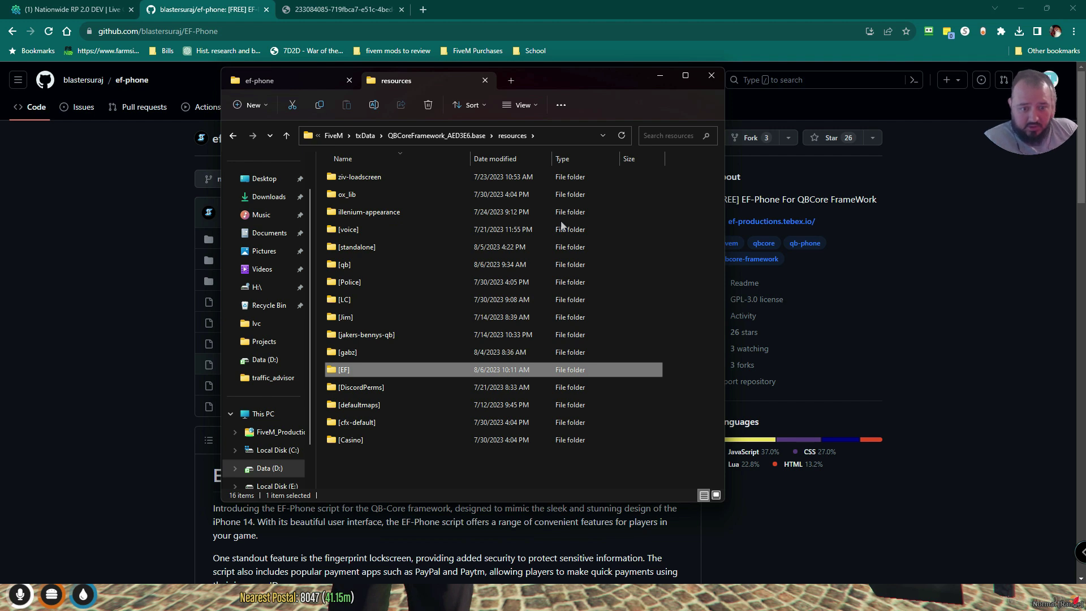
Copy the downloaded ef-phone folder from ef-phone-main
{"action": "left_click", "coordinate": [291, 81]}
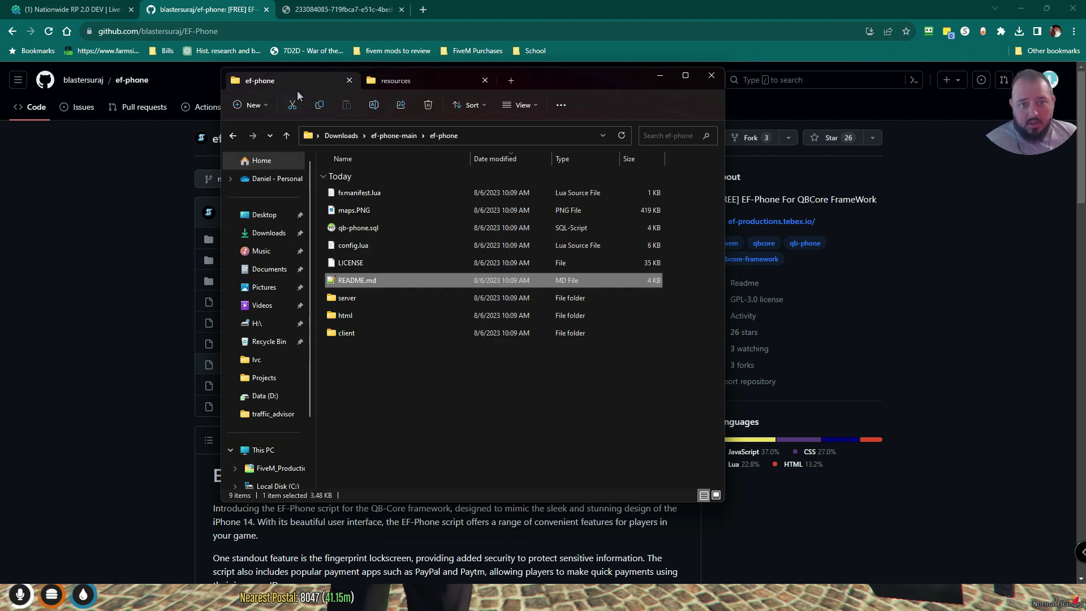
{"action": "left_click", "coordinate": [382, 136]}
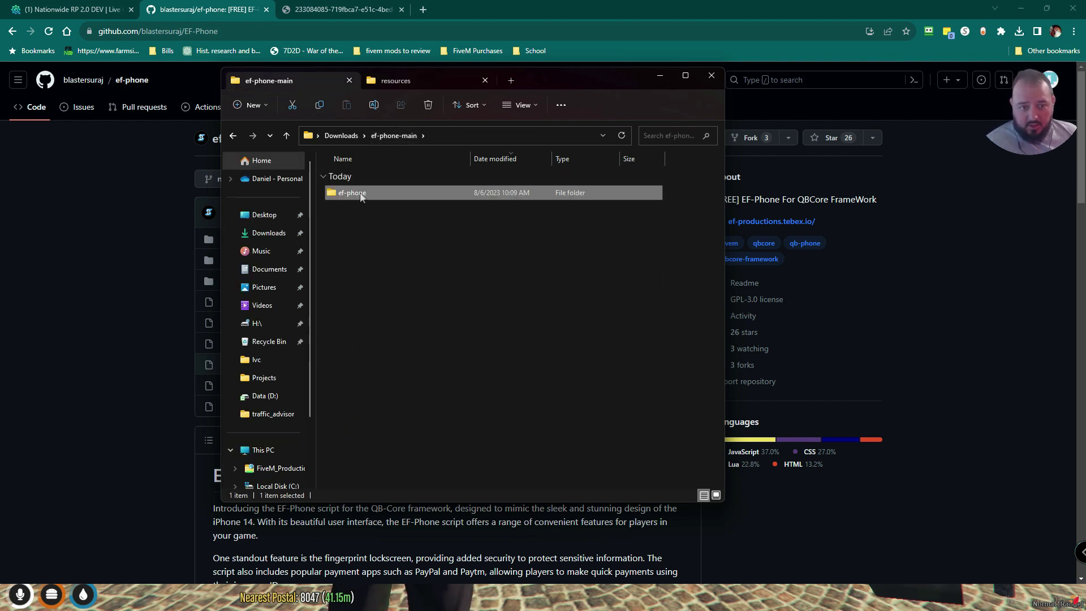
{"action": "right_click", "coordinate": [362, 194]}
{"action": "left_click", "coordinate": [399, 207]}
Paste ef-phone into resources\[EF] and open the pasted folder
{"action": "left_click", "coordinate": [395, 80]}
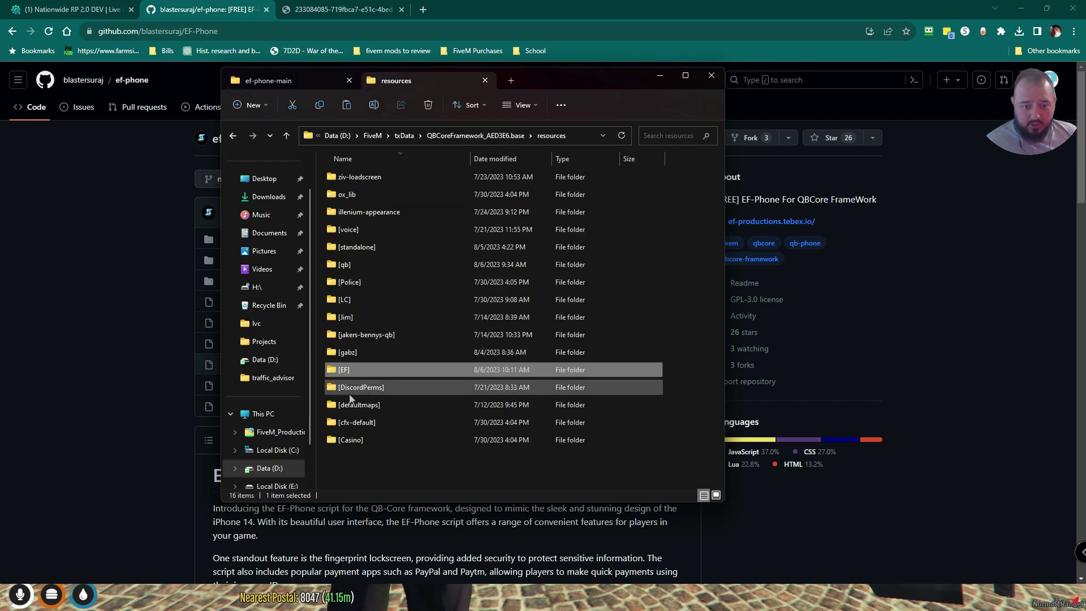
{"action": "double_click", "coordinate": [343, 370]}
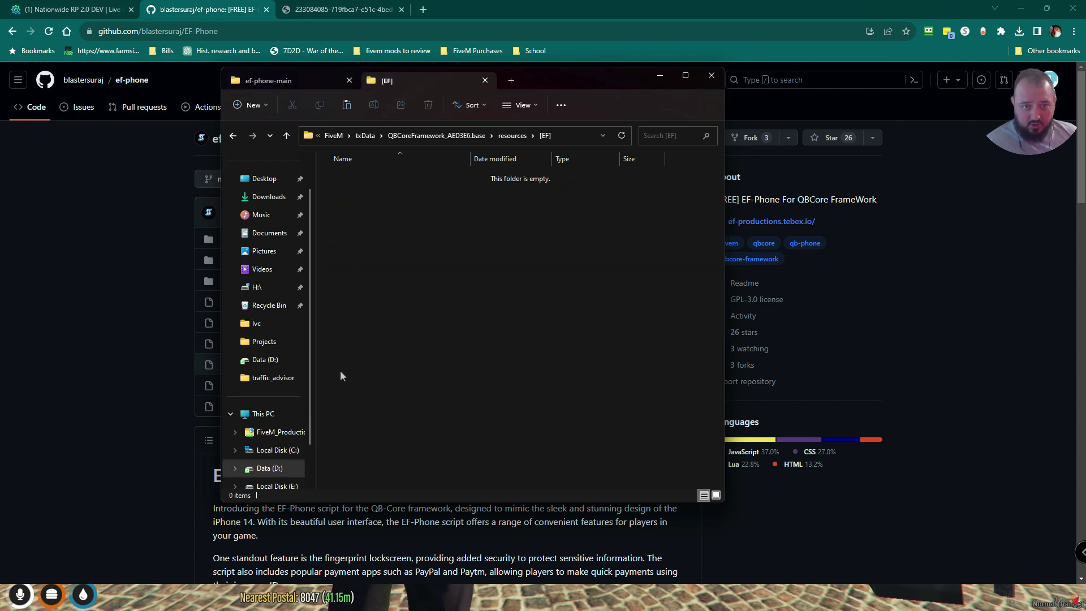
{"action": "right_click", "coordinate": [354, 260]}
{"action": "left_click", "coordinate": [373, 275]}
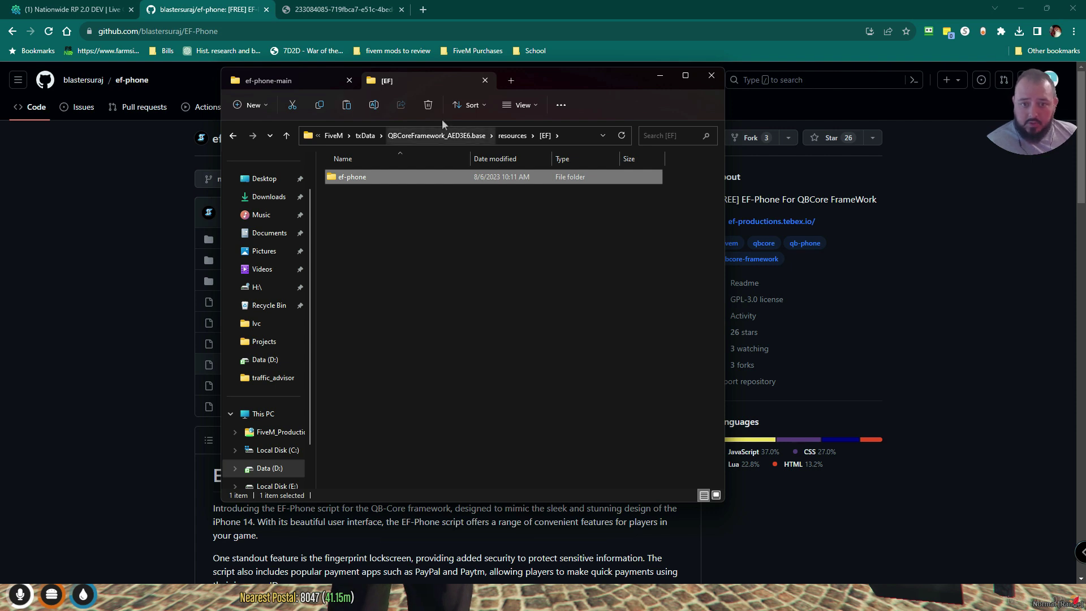
{"action": "double_click", "coordinate": [347, 178]}
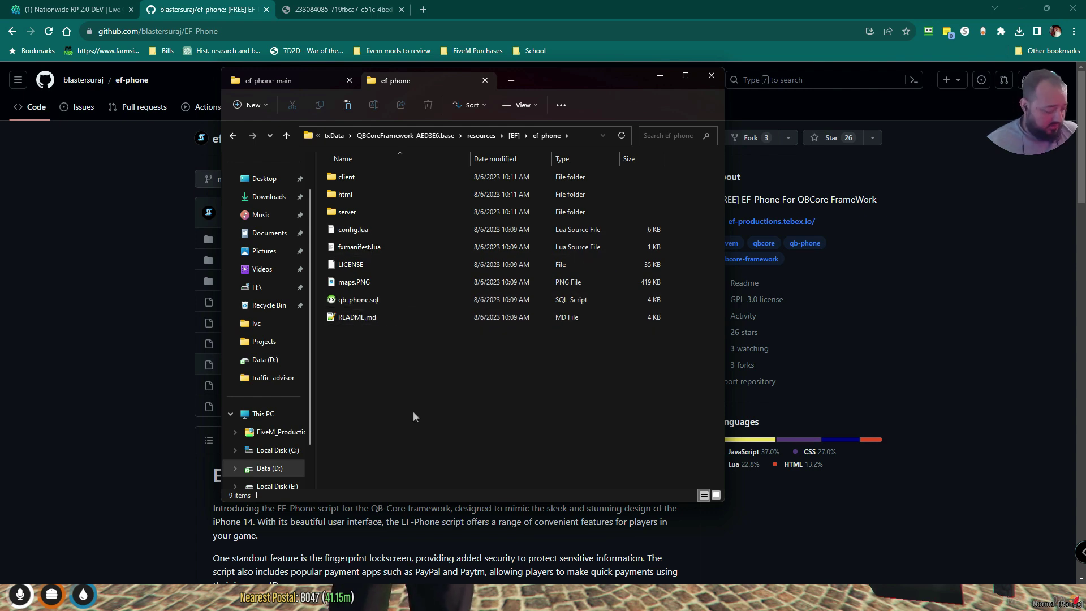
{"action": "key", "text": "super"}
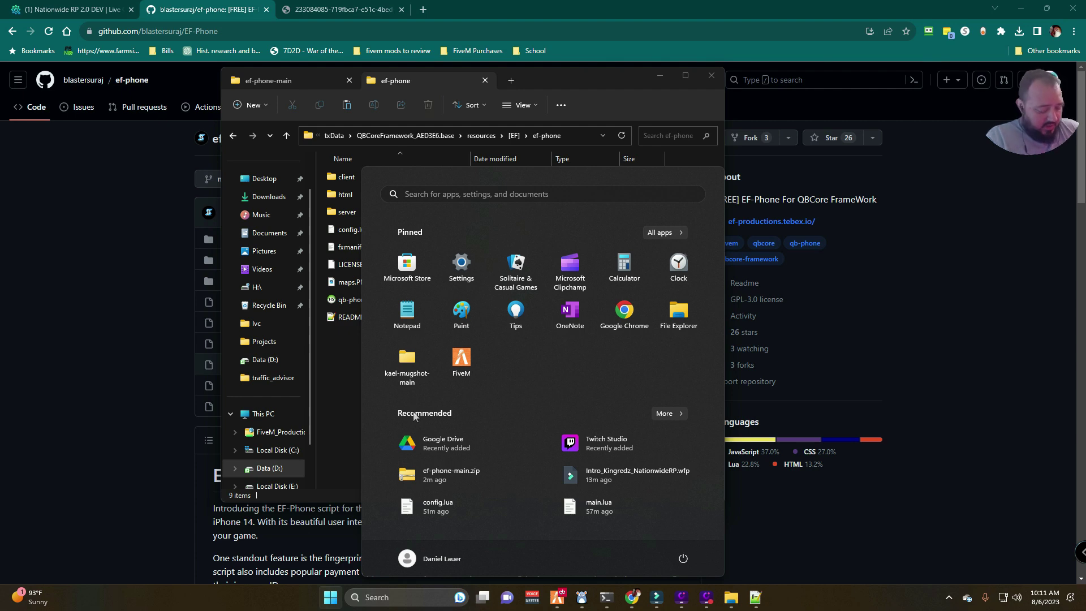
{"action": "type", "text": "hei"}
{"action": "key", "text": "Return"}
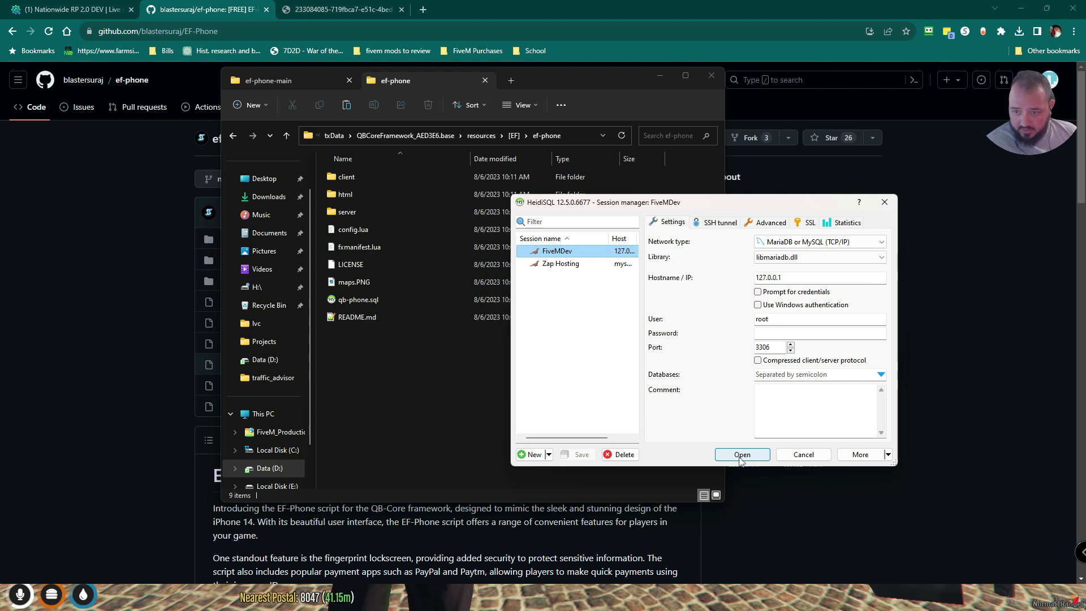
{"action": "left_click", "coordinate": [742, 455]}
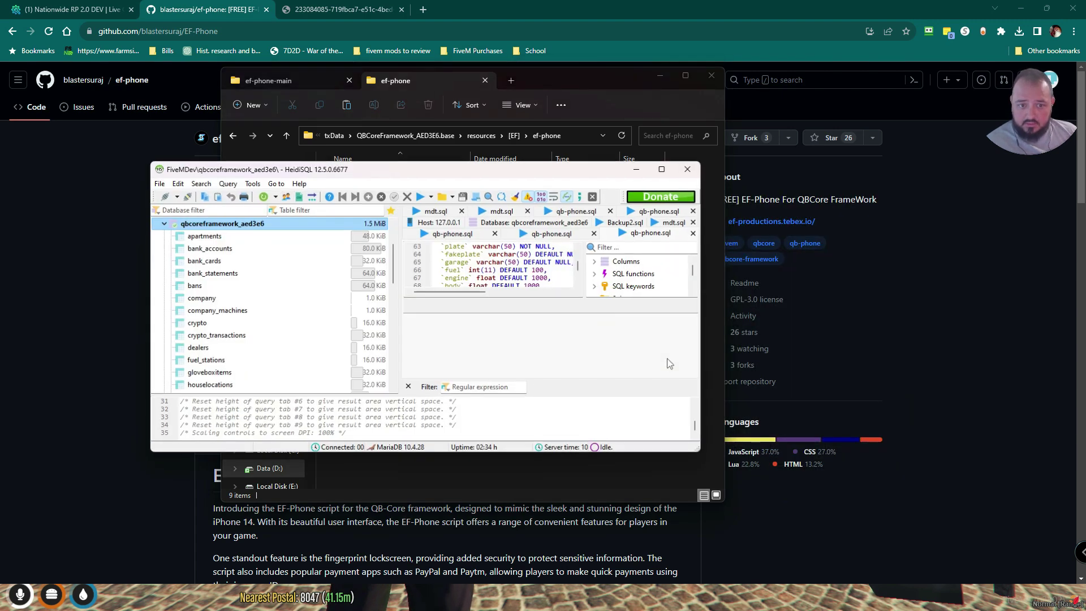
{"action": "left_click", "coordinate": [663, 168]}
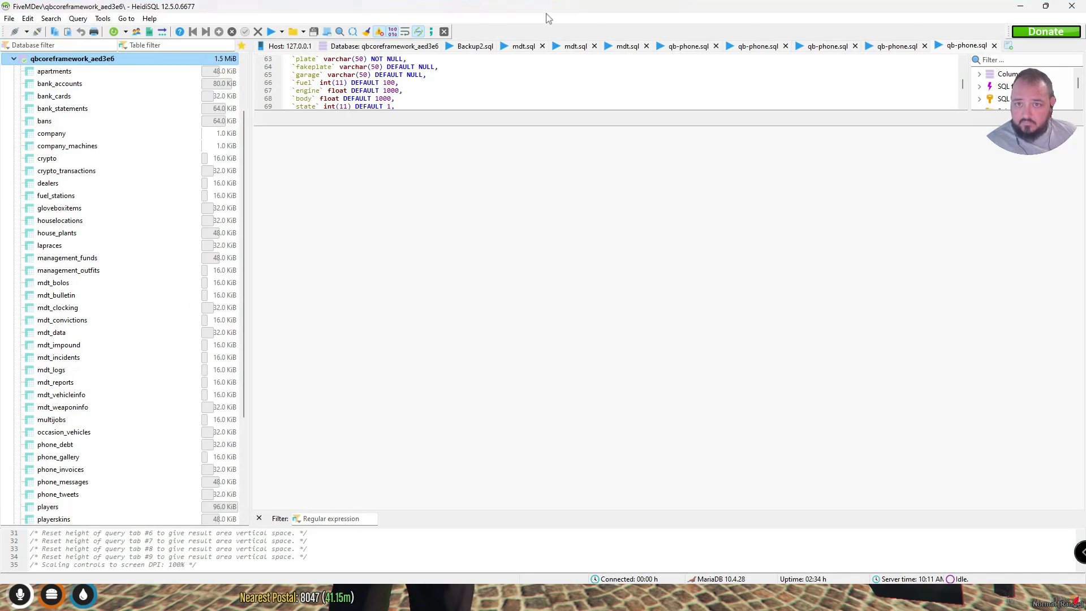
{"action": "left_click", "coordinate": [715, 46]}
{"action": "left_click", "coordinate": [716, 46]}
{"action": "left_click", "coordinate": [716, 45]}
{"action": "left_click", "coordinate": [715, 46]}
{"action": "left_click", "coordinate": [715, 46]}
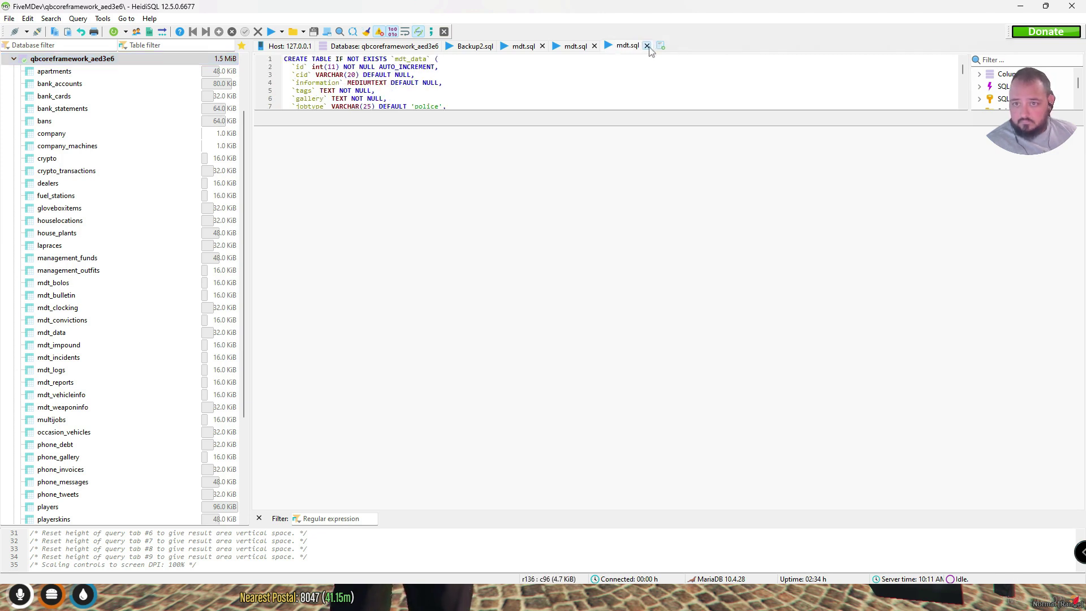
{"action": "left_click", "coordinate": [646, 46]}
{"action": "left_click", "coordinate": [594, 46]}
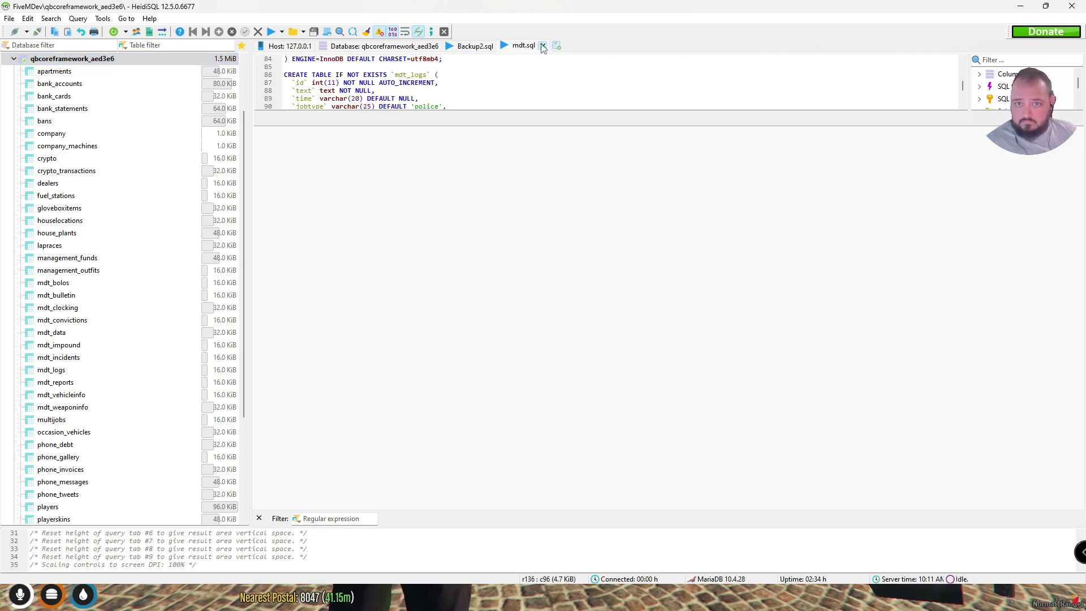
{"action": "left_click", "coordinate": [541, 46]}
Relaunch HeidiSQL and connect to the FiveMDev session
{"action": "left_click", "coordinate": [1072, 7]}
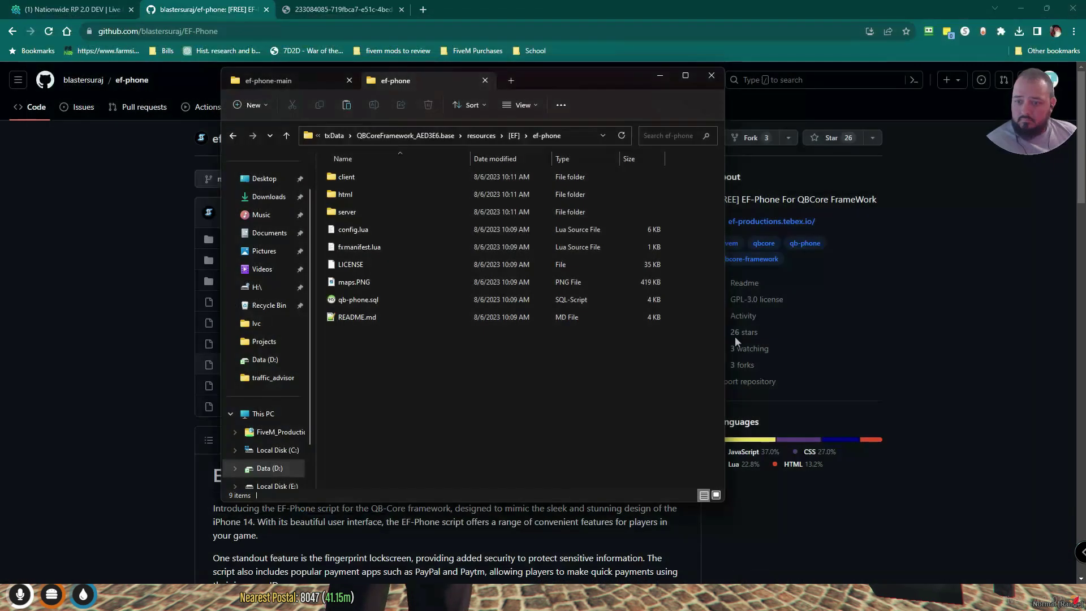
{"action": "key", "text": "super"}
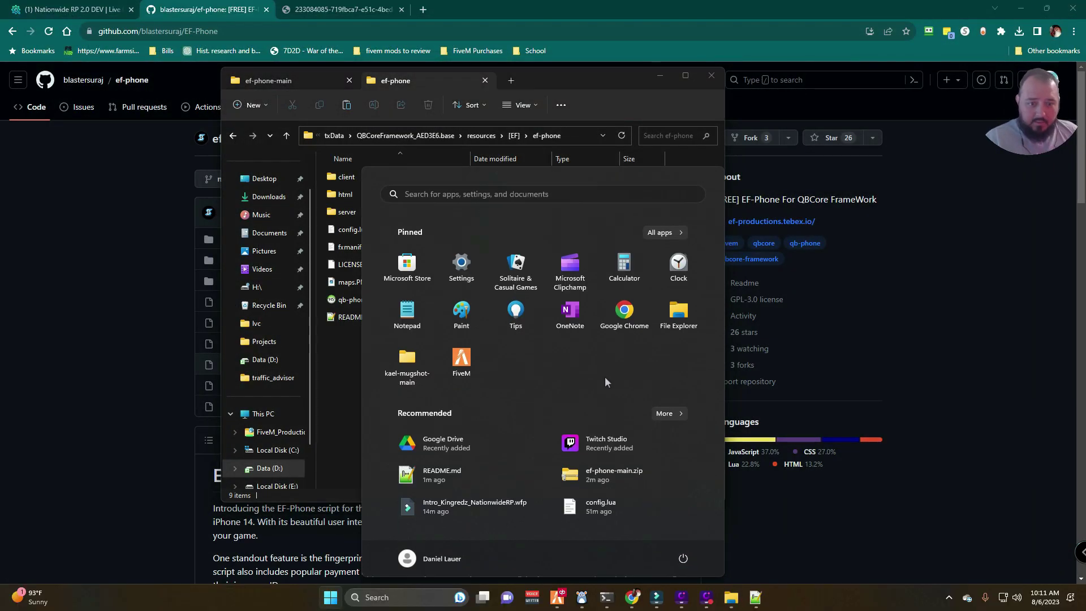
{"action": "left_click", "coordinate": [350, 378]}
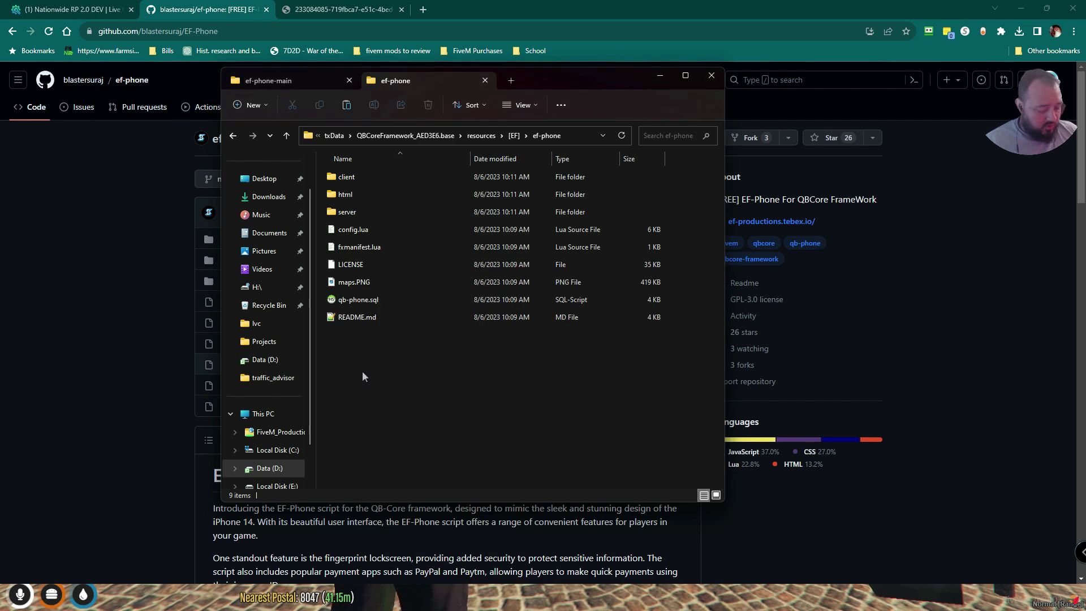
{"action": "key", "text": "super"}
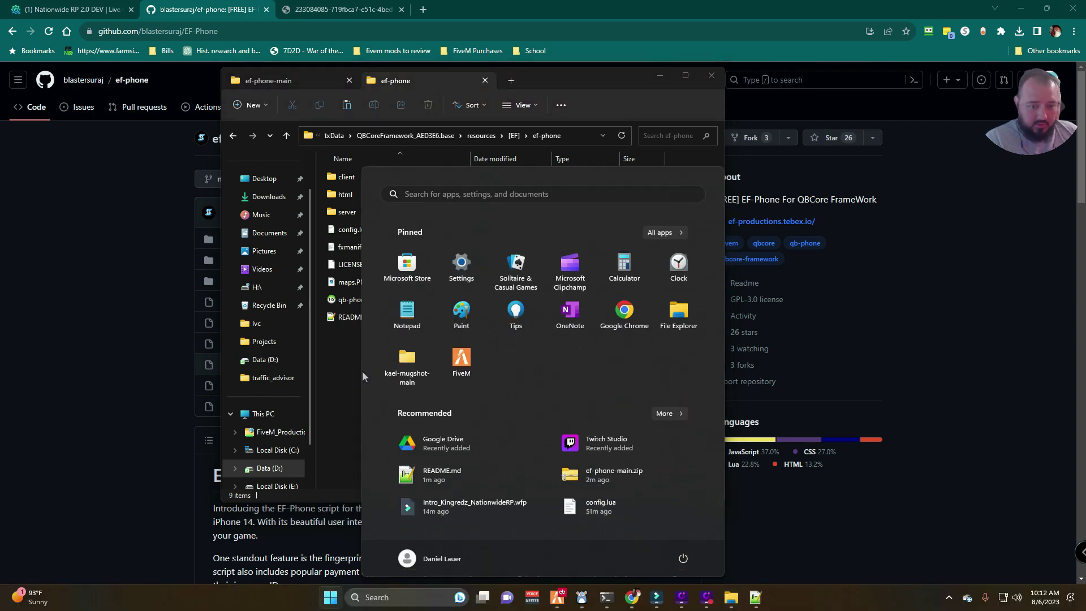
{"action": "type", "text": "he"}
{"action": "key", "text": "Return"}
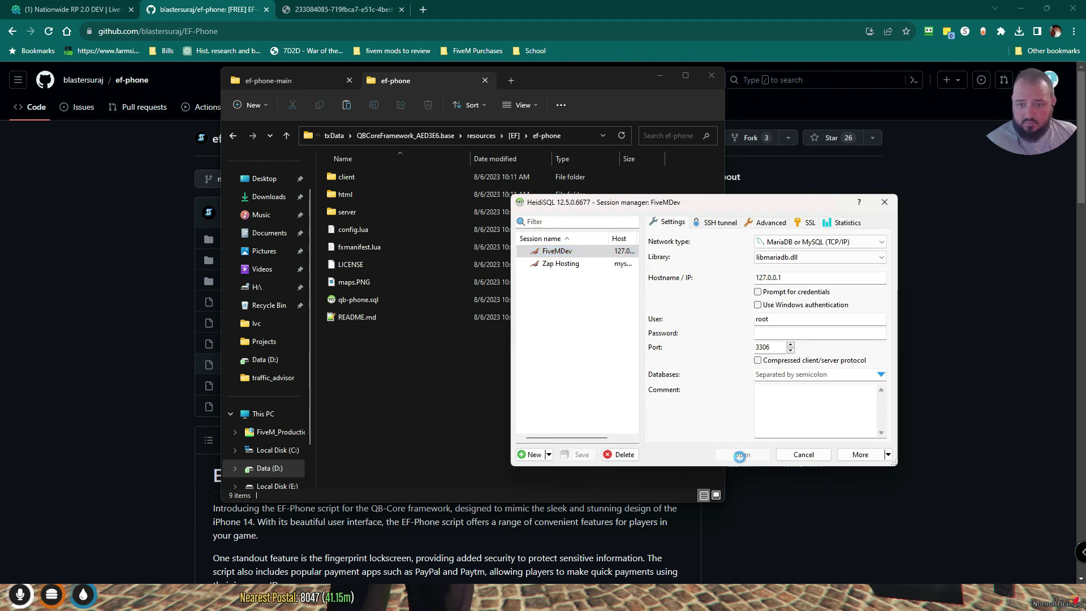
{"action": "left_click", "coordinate": [740, 454]}
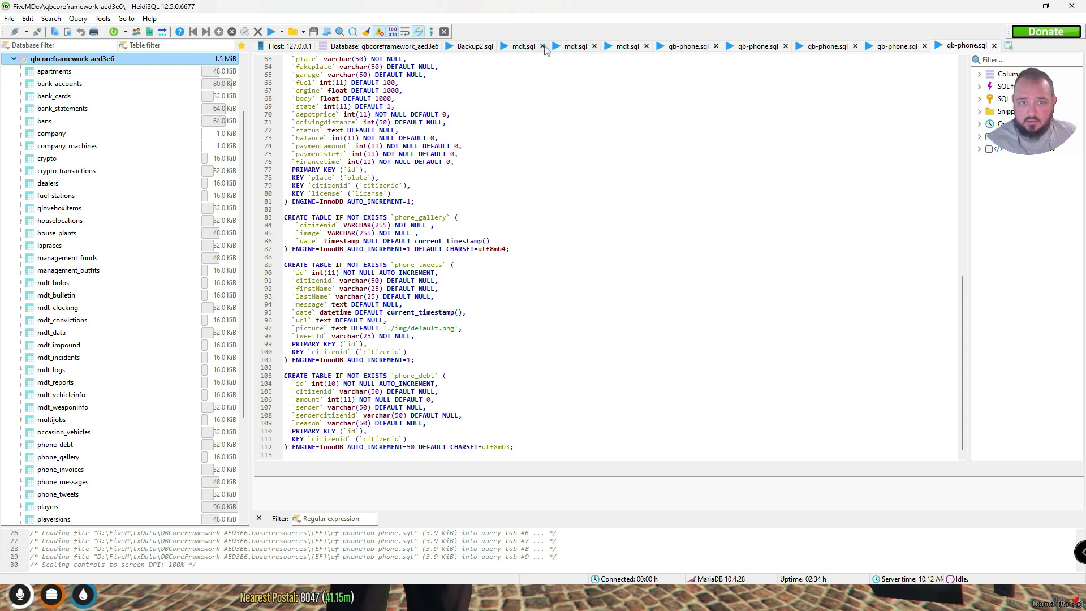
Close the leftover mdt.sql and qb-phone.sql query tabs
{"action": "left_click", "coordinate": [542, 46]}
{"action": "left_click", "coordinate": [542, 45]}
{"action": "left_click", "coordinate": [542, 45]}
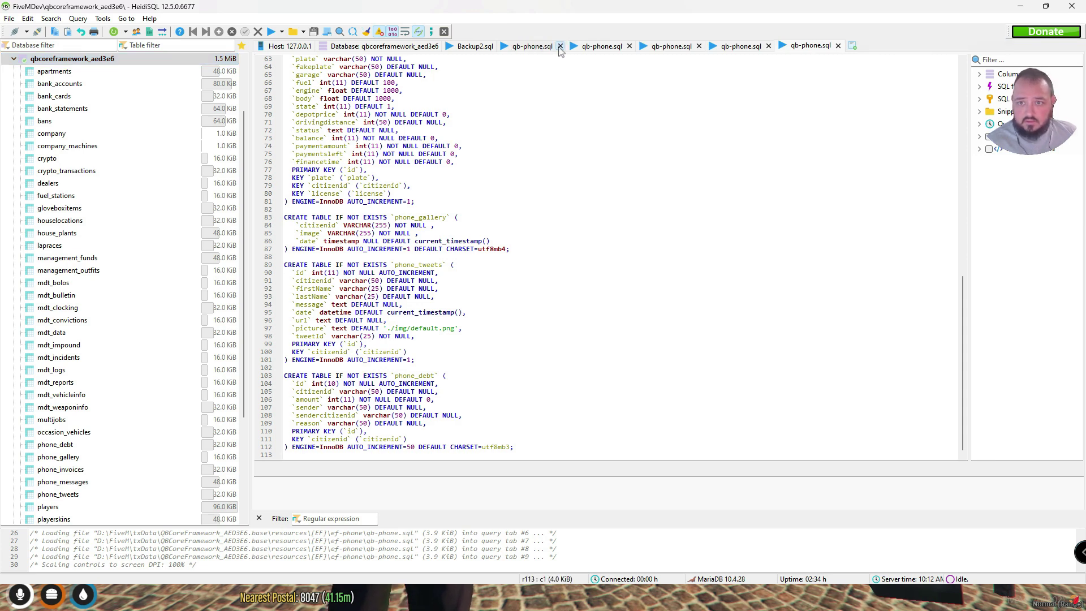
{"action": "left_click", "coordinate": [559, 45]}
{"action": "left_click", "coordinate": [560, 46]}
{"action": "left_click", "coordinate": [559, 46]}
{"action": "left_click", "coordinate": [560, 46]}
{"action": "left_click", "coordinate": [559, 46]}
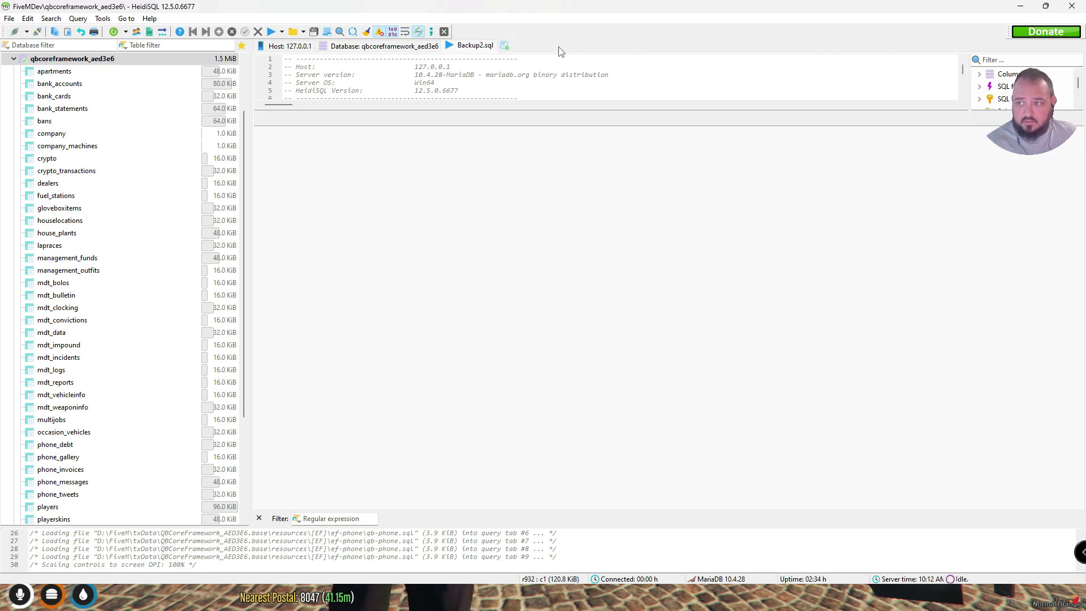
Load the qb-phone.sql script from the ef-phone folder
{"action": "left_click", "coordinate": [304, 32]}
{"action": "left_click", "coordinate": [292, 33]}
{"action": "left_click", "coordinate": [292, 32]}
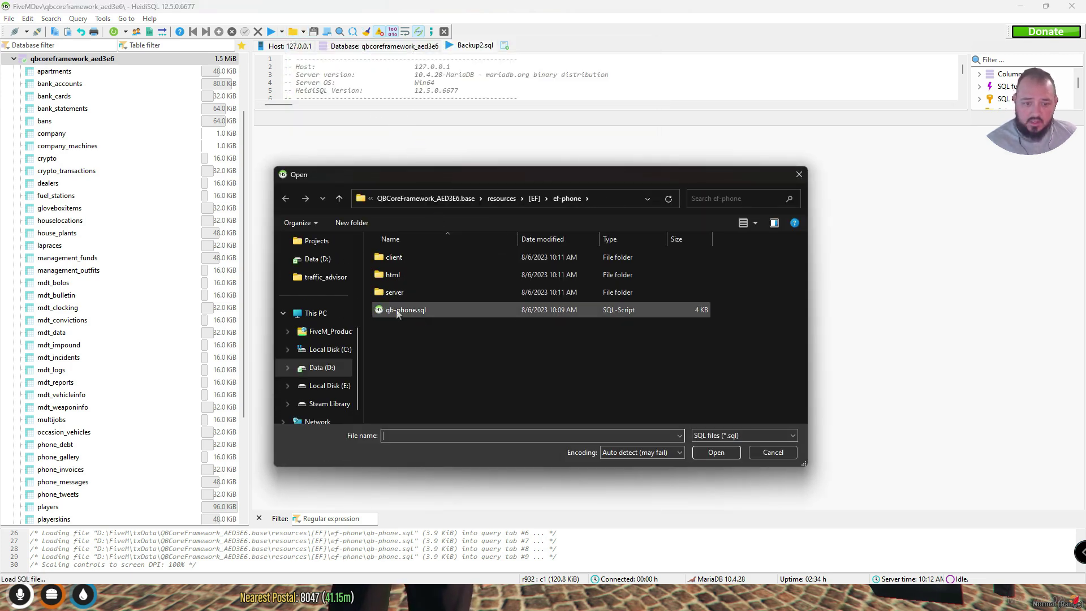
{"action": "left_click", "coordinate": [399, 310]}
{"action": "left_click", "coordinate": [714, 453]}
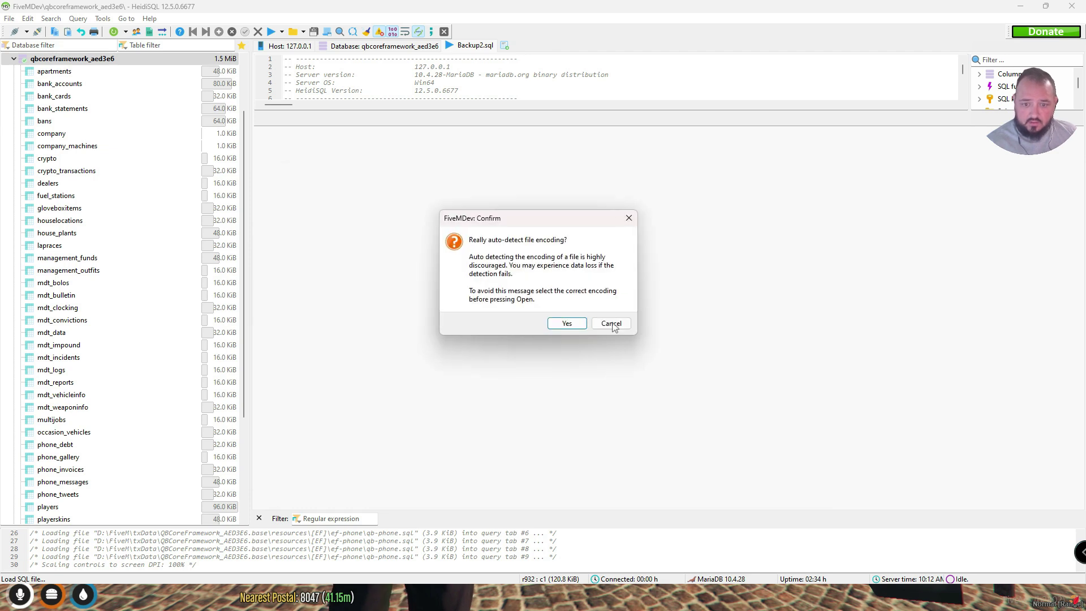
{"action": "left_click", "coordinate": [571, 325]}
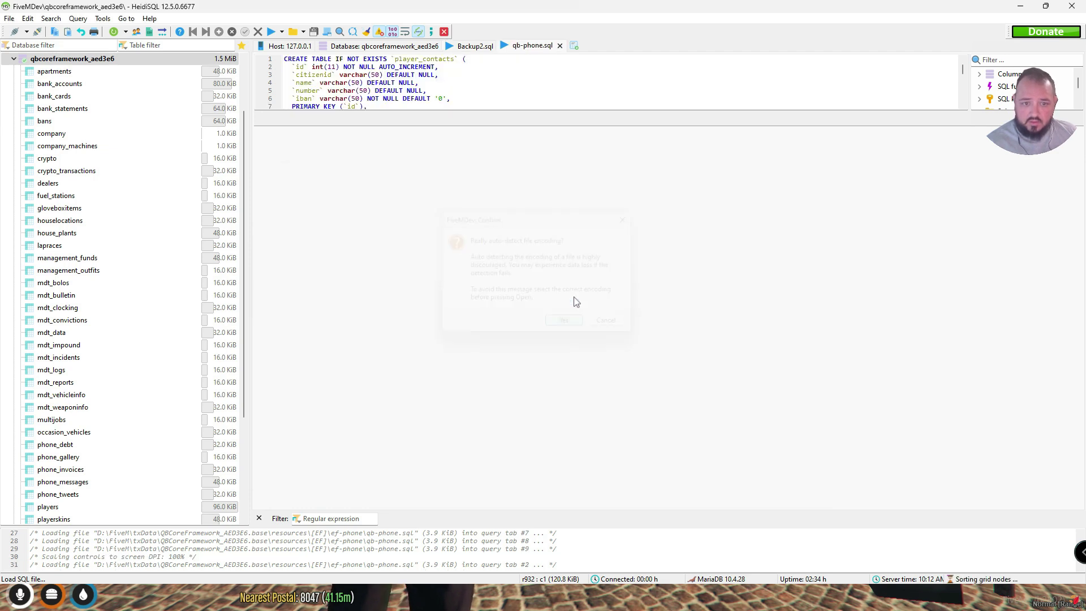
Execute the script, acknowledge the 9 warnings, and minimize HeidiSQL
{"action": "left_click", "coordinate": [272, 32]}
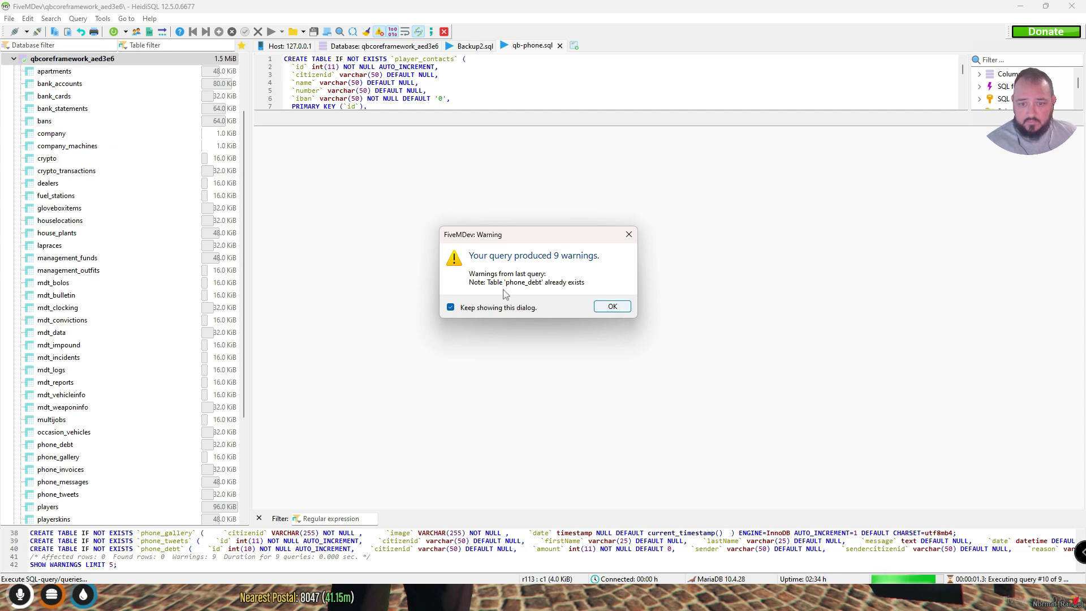
{"action": "left_click", "coordinate": [612, 306]}
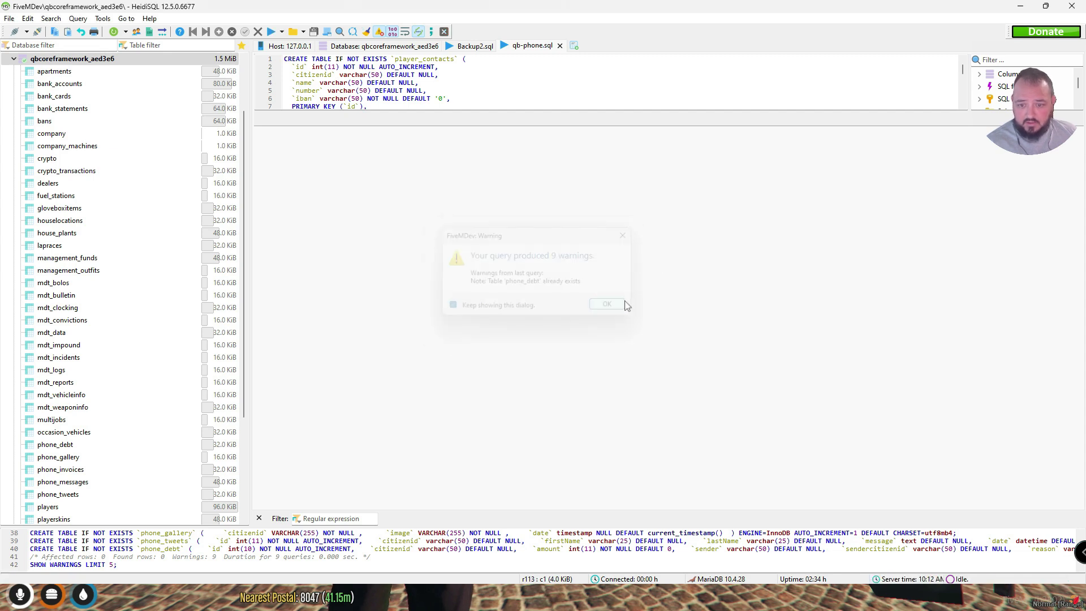
{"action": "left_click", "coordinate": [1020, 7]}
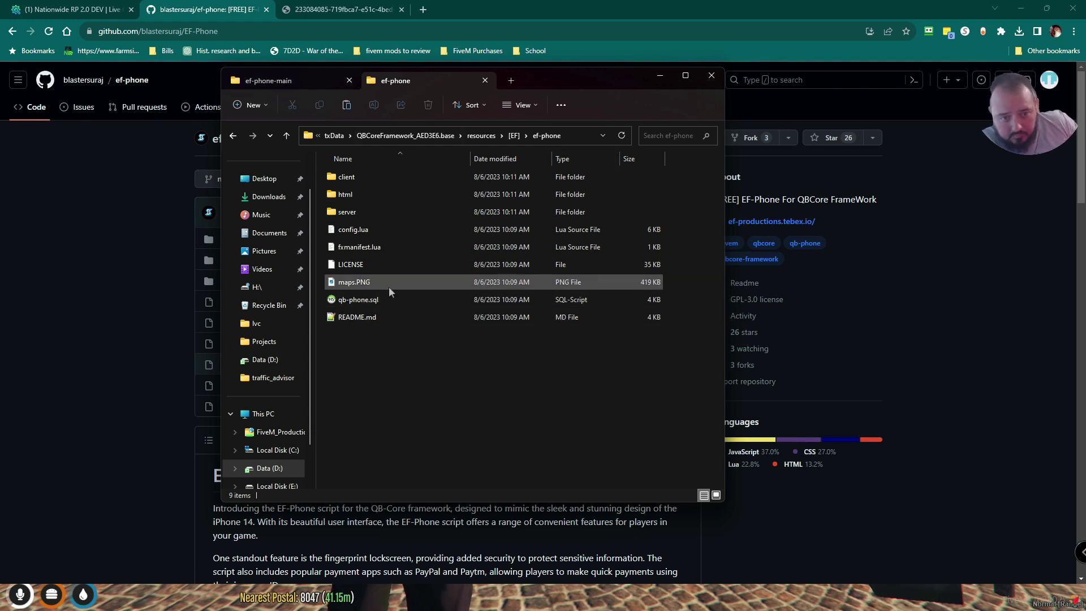
Open config.lua in VS Code and select the MAKE_YOUR_WEBHOOK_HERE placeholder on line 9
{"action": "left_click", "coordinate": [343, 240]}
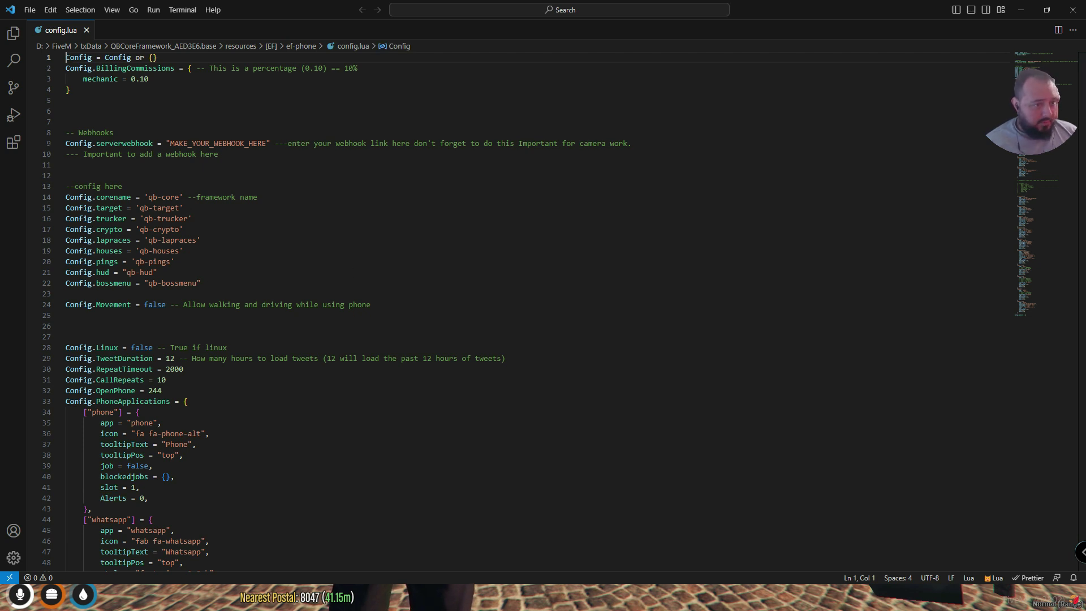
{"action": "left_click_drag", "start_coordinate": [179, 143], "coordinate": [275, 144]}
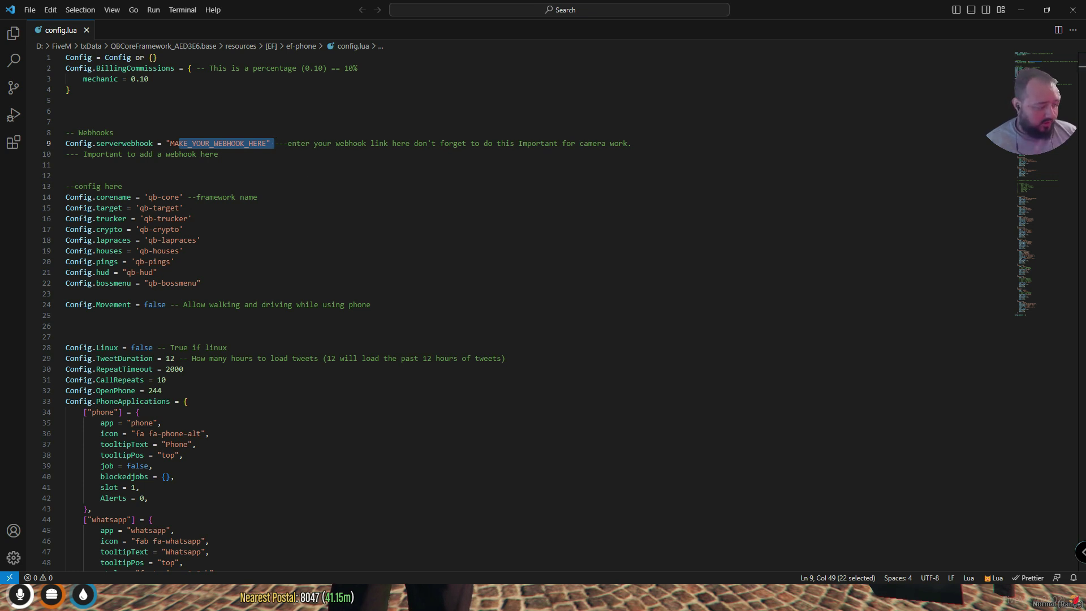
Launch Discord and go to the Nationwide RP server's camara-photo channel
{"action": "key", "text": "super"}
{"action": "type", "text": "discord"}
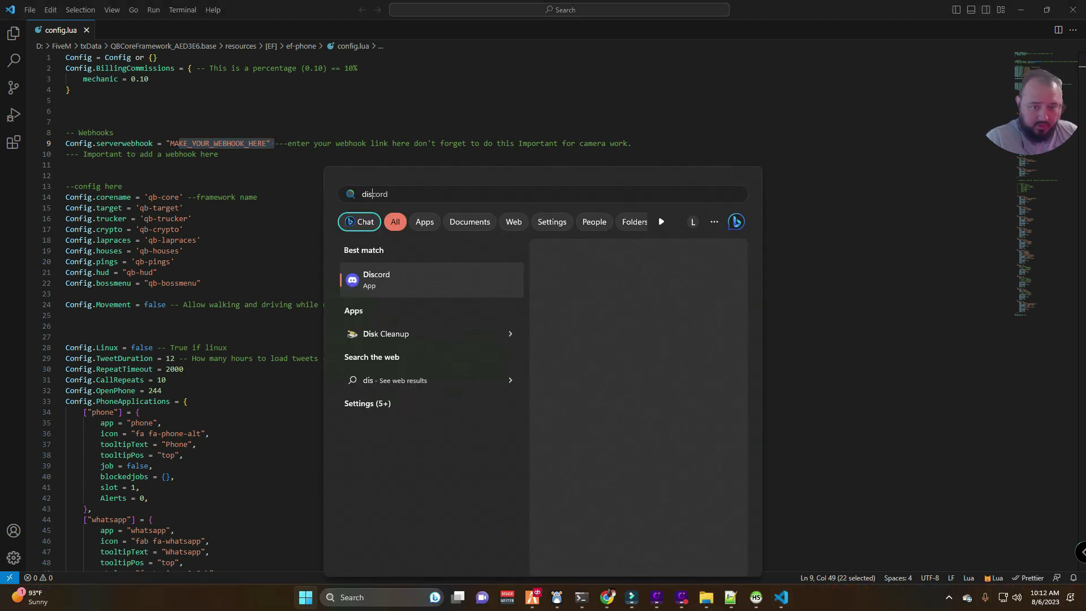
{"action": "key", "text": "Return"}
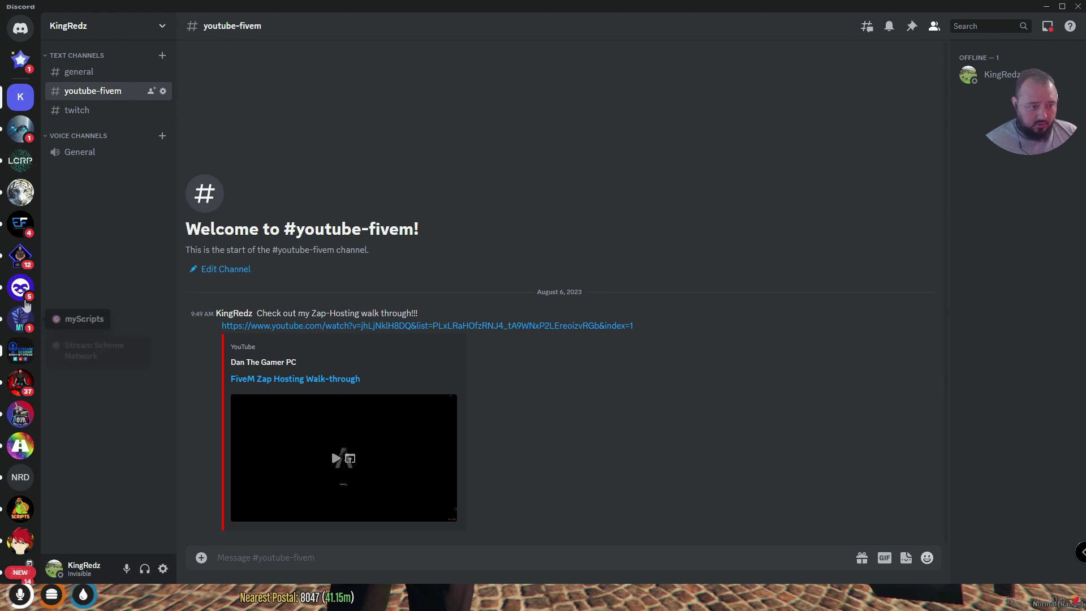
{"action": "left_click", "coordinate": [41, 477]}
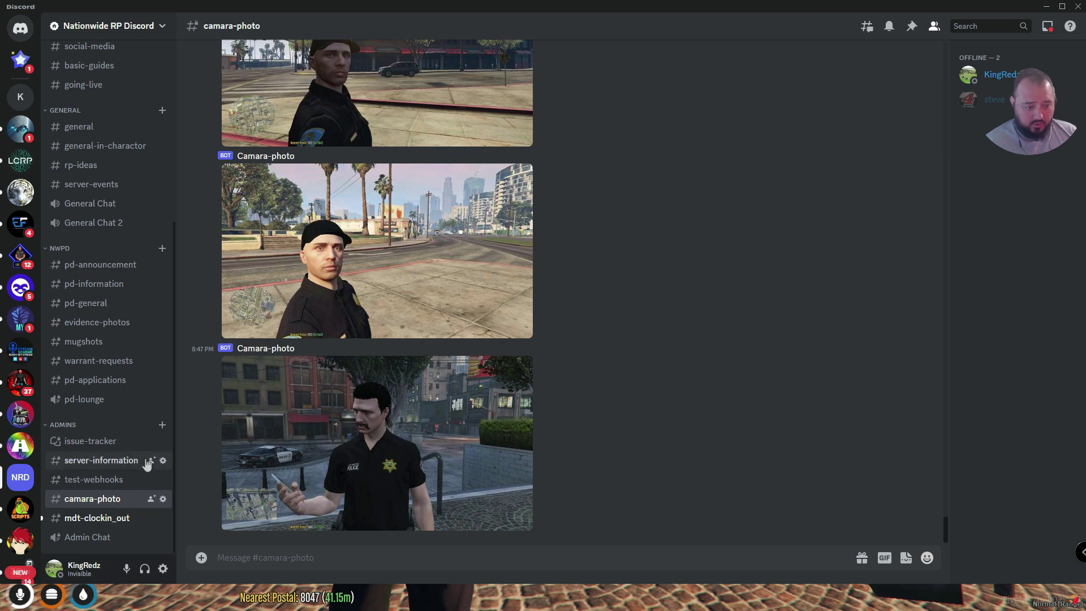
Copy the Camara-photo webhook URL from the channel's Integrations settings, then minimise Discord
{"action": "left_click", "coordinate": [163, 498]}
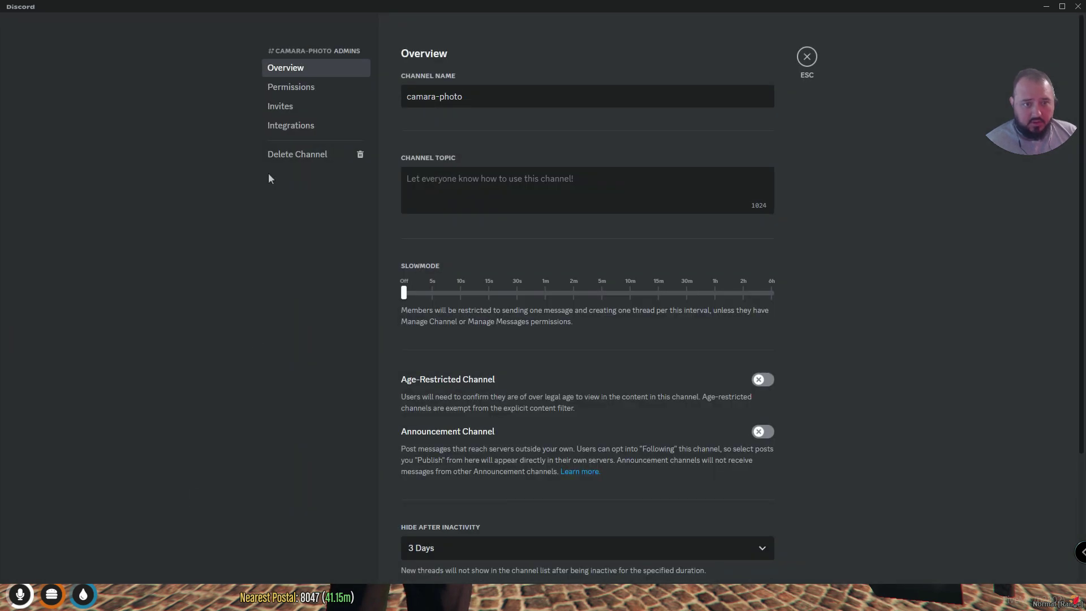
{"action": "left_click", "coordinate": [310, 127]}
{"action": "left_click", "coordinate": [519, 166]}
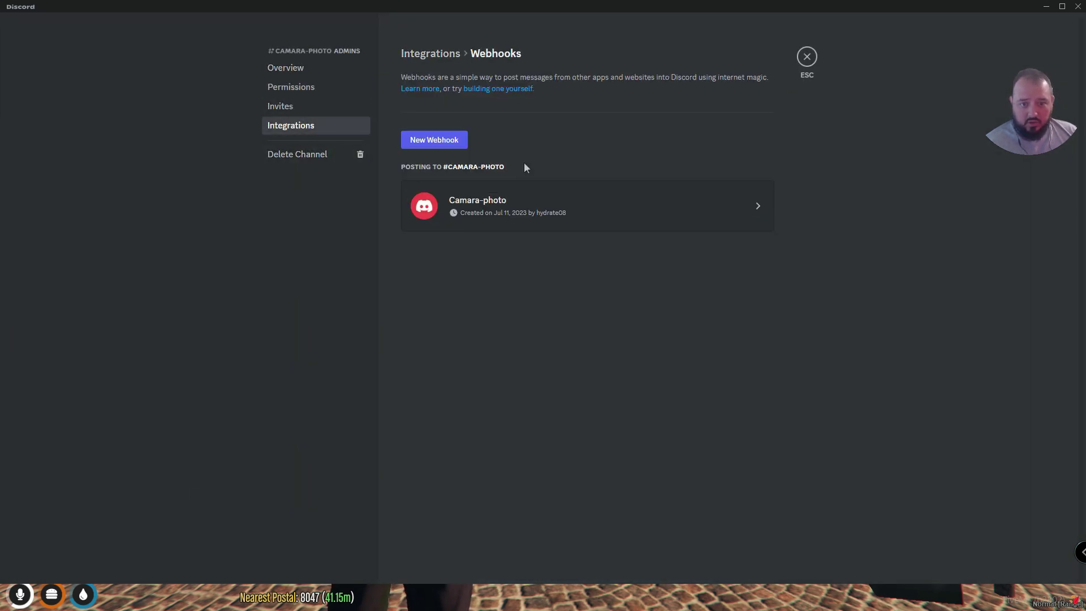
{"action": "left_click", "coordinate": [473, 207]}
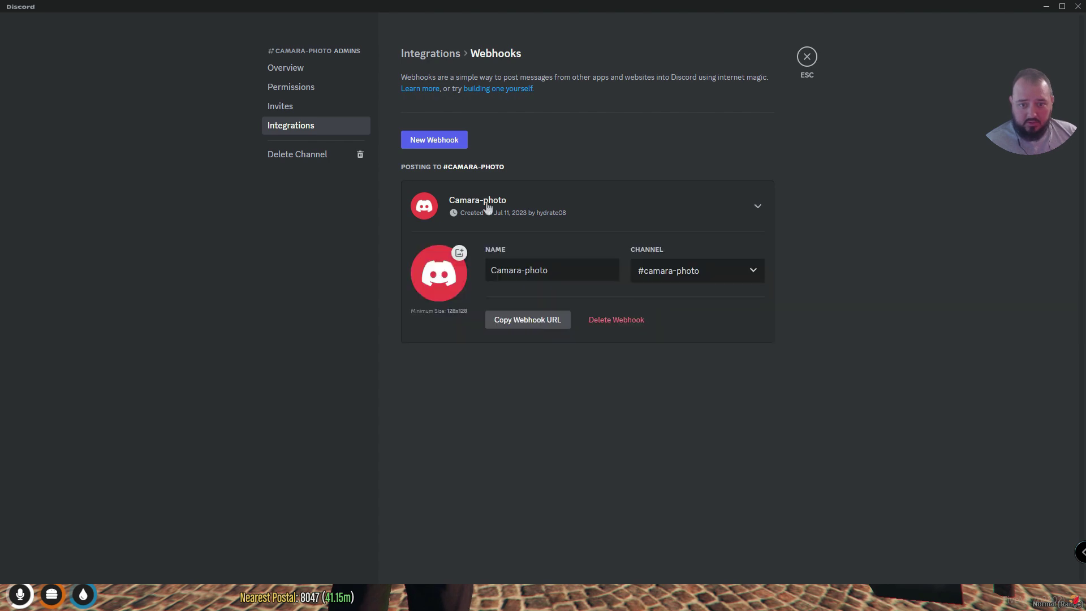
{"action": "left_click", "coordinate": [546, 318]}
{"action": "left_click", "coordinate": [805, 57]}
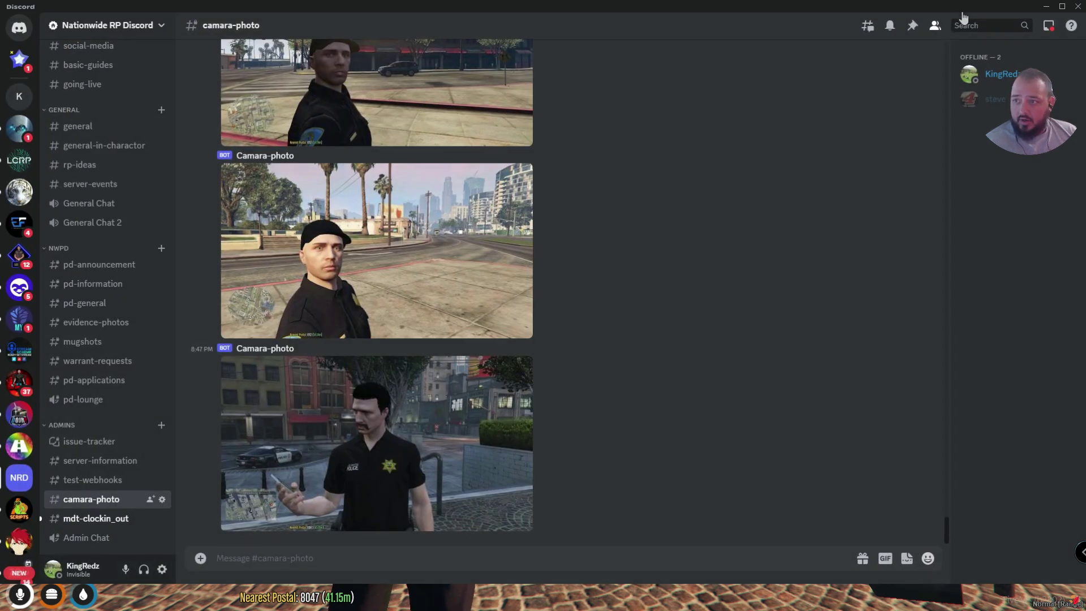
{"action": "left_click", "coordinate": [1047, 8]}
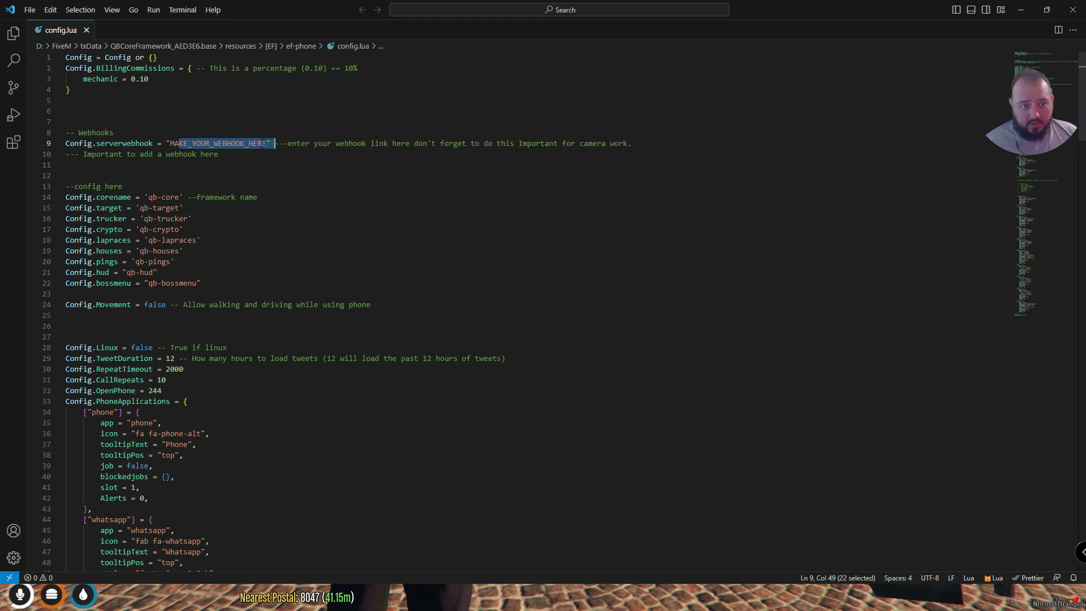
Replace the MAKE_YOUR_WEBHOOK_HERE placeholder on line 9 with the copied Discord webhook URL
{"action": "left_click", "coordinate": [266, 143]}
{"action": "left_click_drag", "start_coordinate": [266, 143], "coordinate": [173, 144]}
{"action": "right_click", "coordinate": [284, 144]}
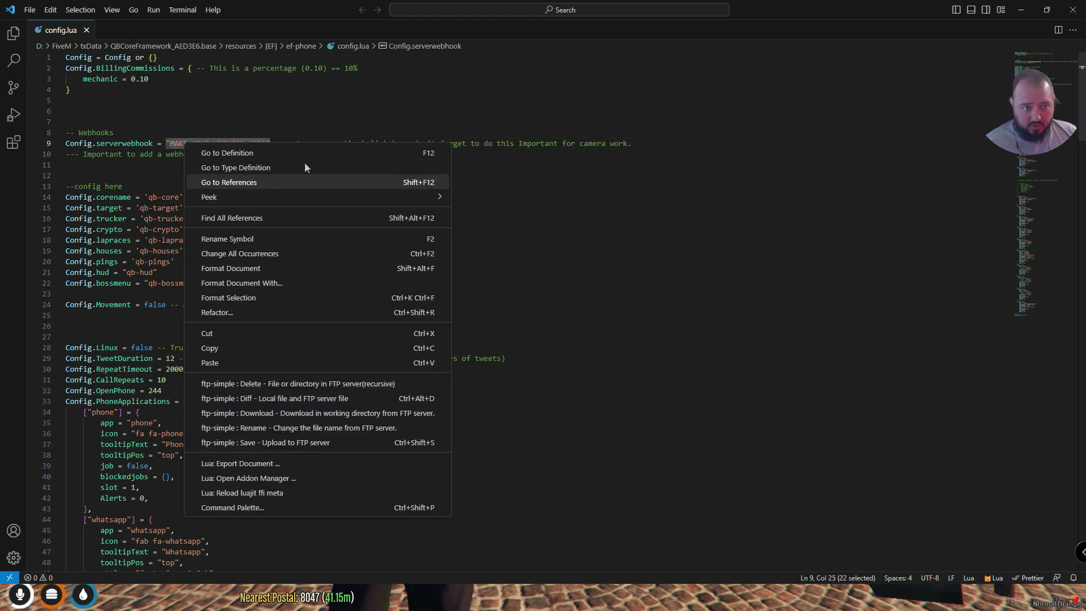
{"action": "left_click", "coordinate": [250, 365]}
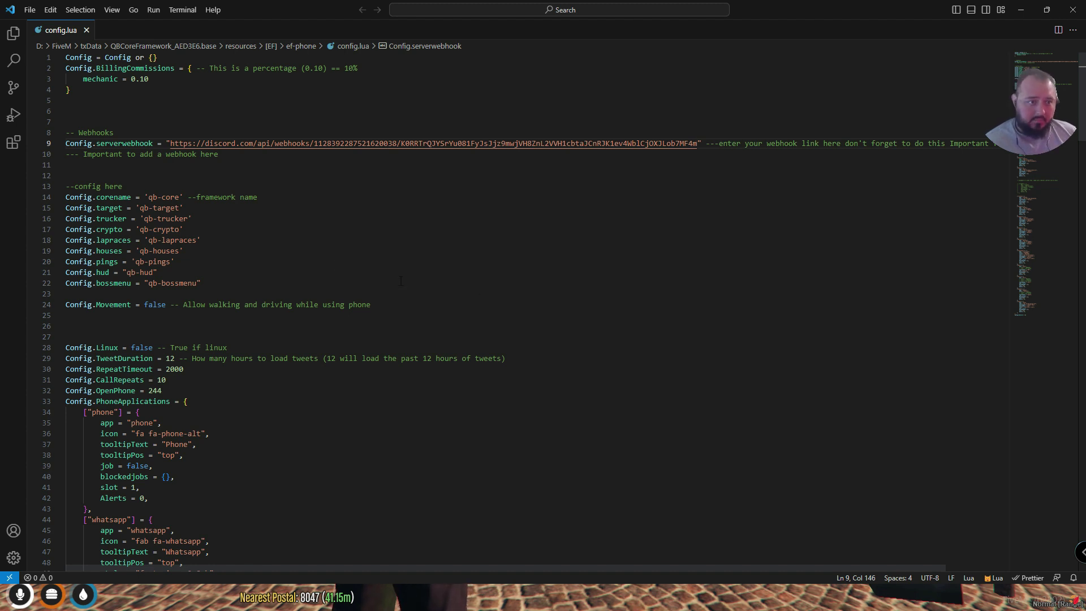
{"action": "left_click", "coordinate": [299, 272]}
{"action": "scroll", "coordinate": [300, 270], "scroll_direction": "down", "scroll_amount": 4}
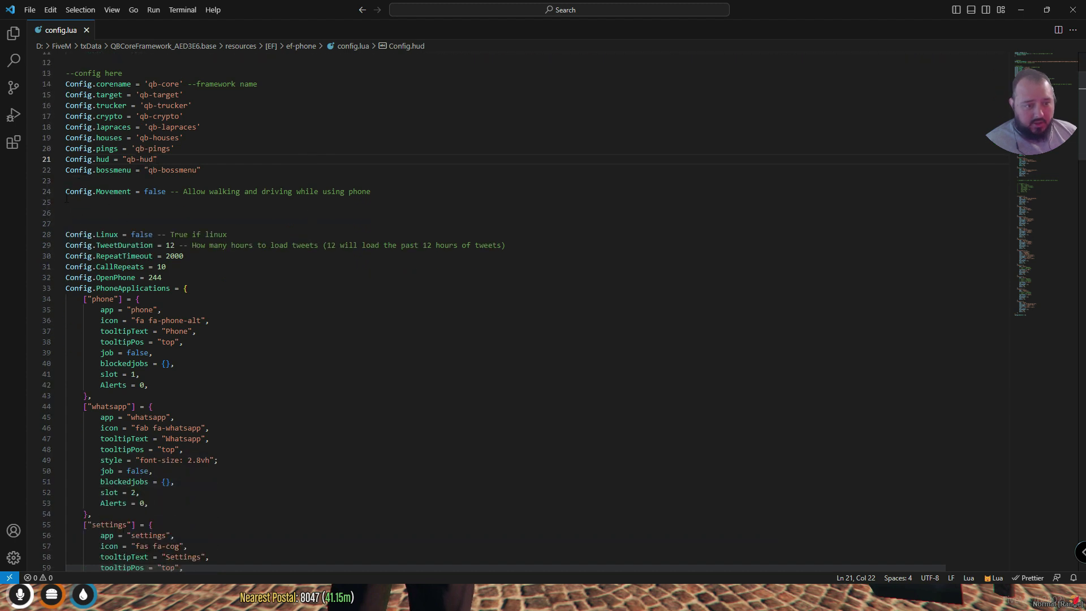
Inspect Config.Movement on line 24, leaving it false, then Alt+Tab back to the game
{"action": "left_click_drag", "start_coordinate": [384, 192], "coordinate": [65, 193]}
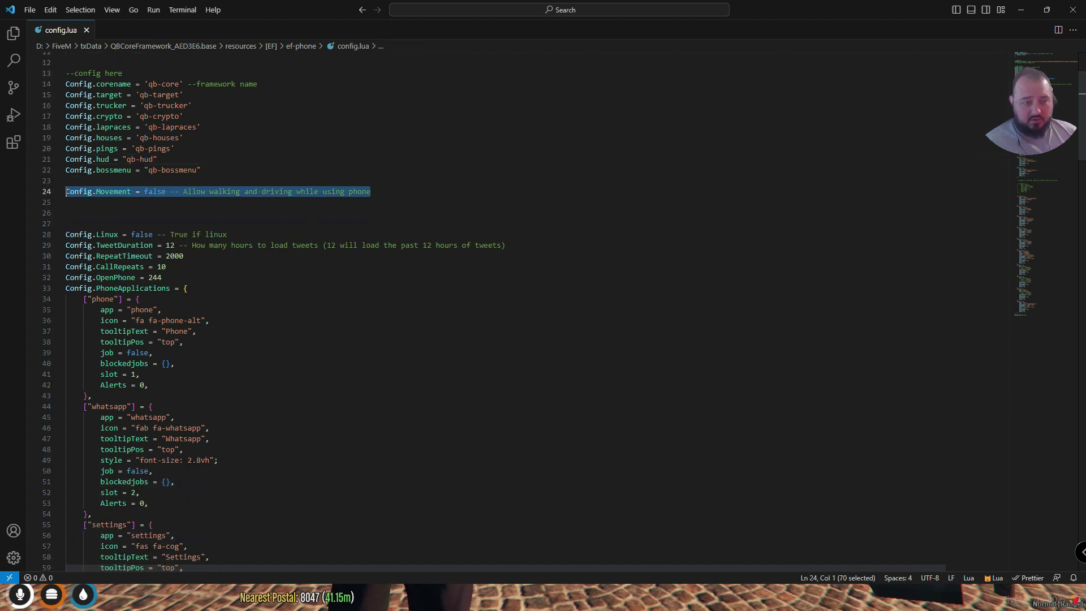
{"action": "left_click", "coordinate": [65, 198]}
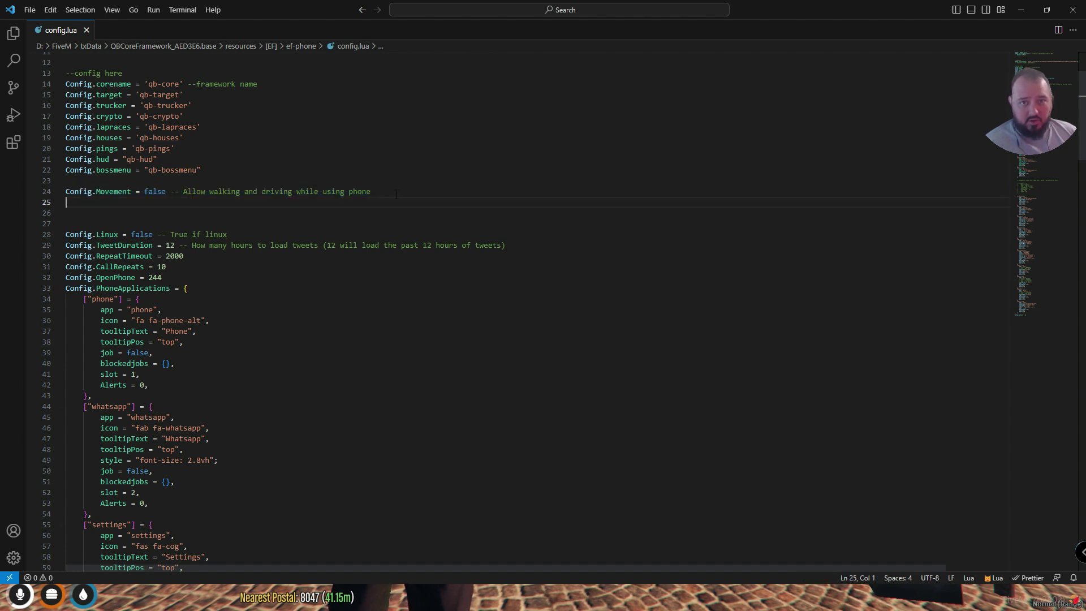
{"action": "double_click", "coordinate": [155, 191]}
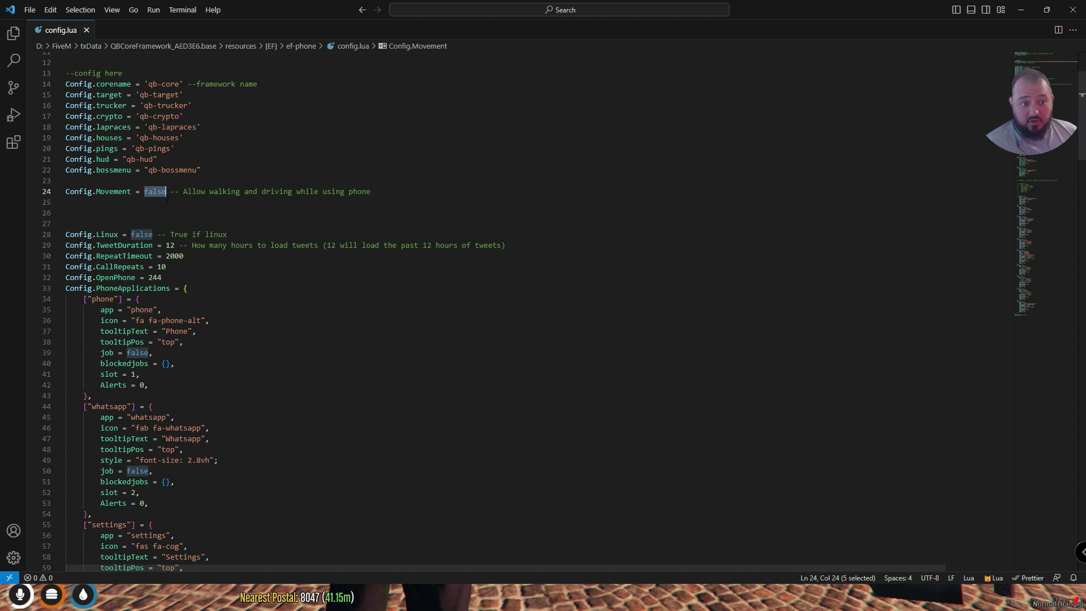
{"action": "left_click", "coordinate": [196, 191]}
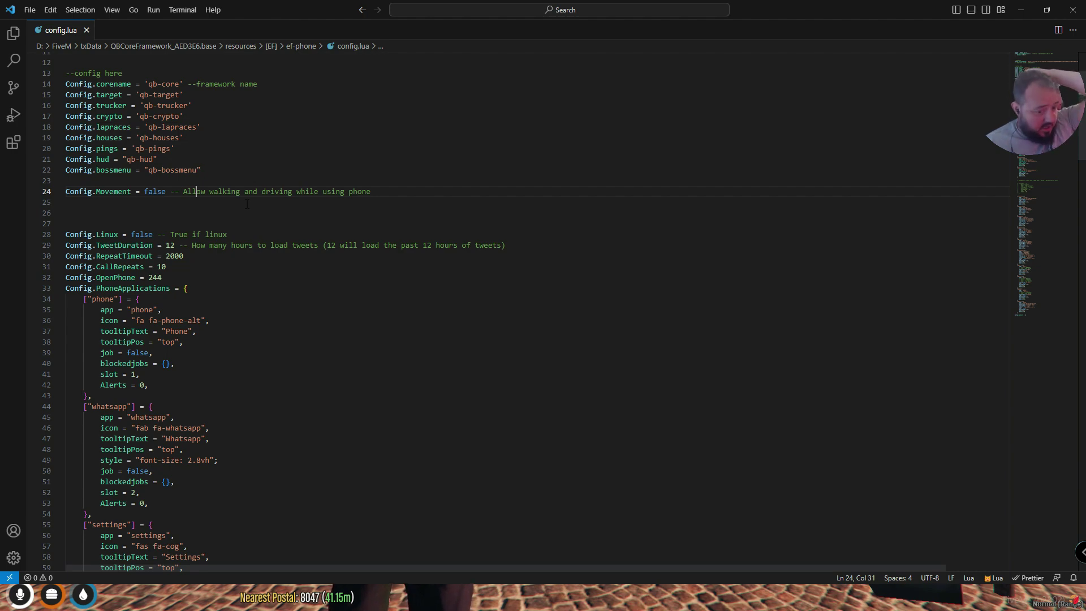
{"action": "key", "text": "alt+Tab"}
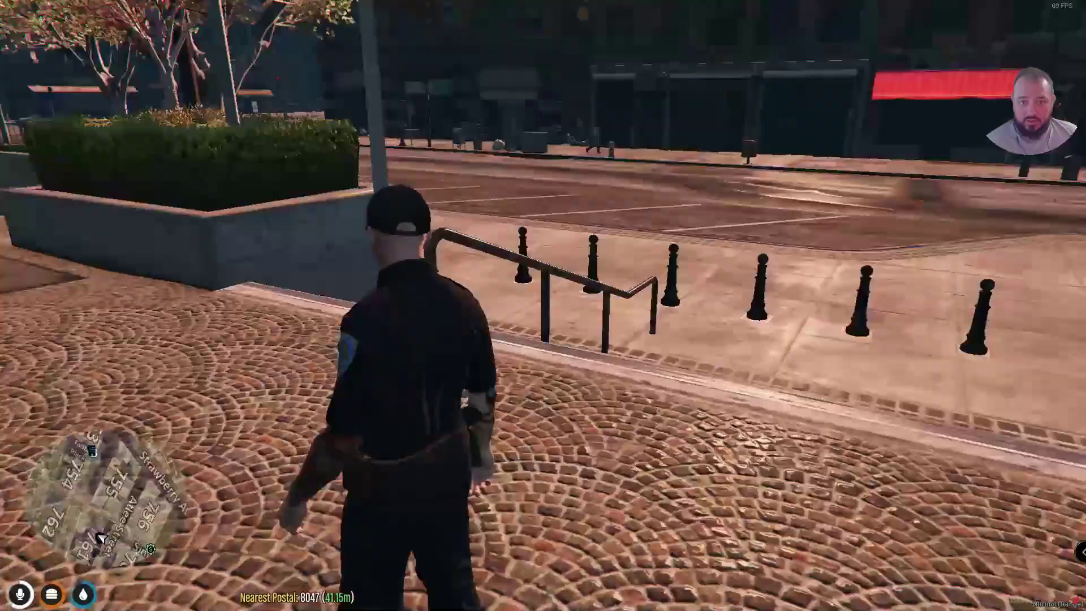
Check the in-game phone with M, close it, and return to config.lua in VS Code
{"action": "key", "text": "m"}
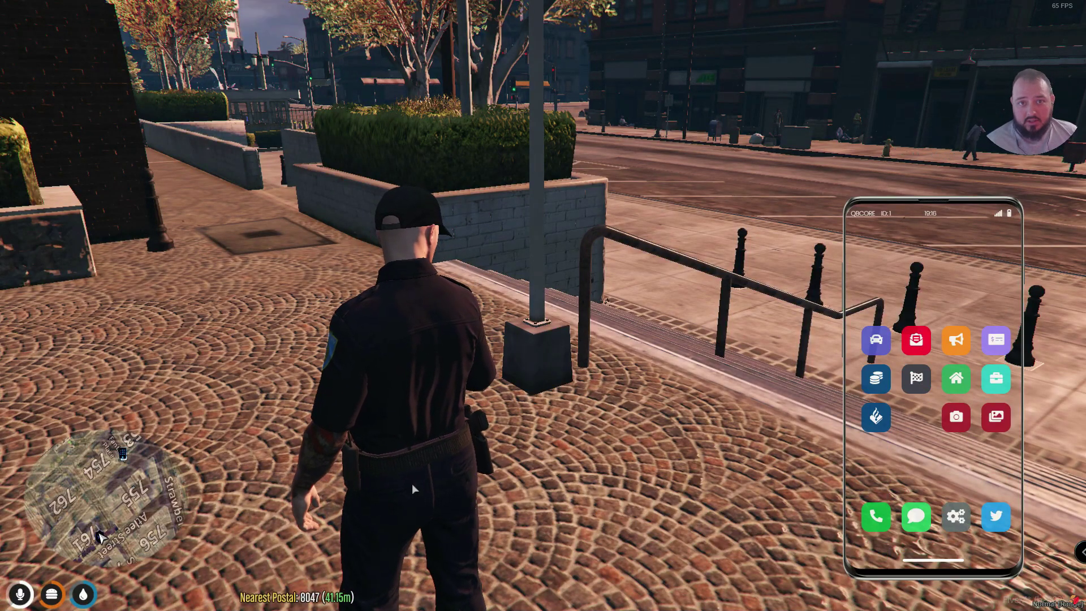
{"action": "key", "text": "Escape"}
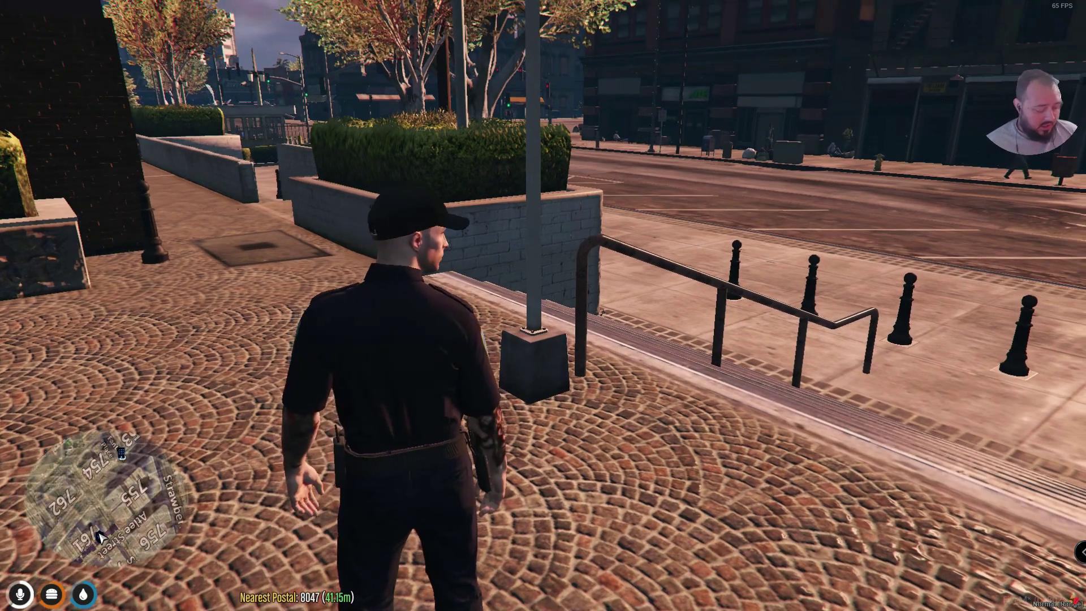
{"action": "key", "text": "super"}
{"action": "mouse_move", "coordinate": [791, 600]}
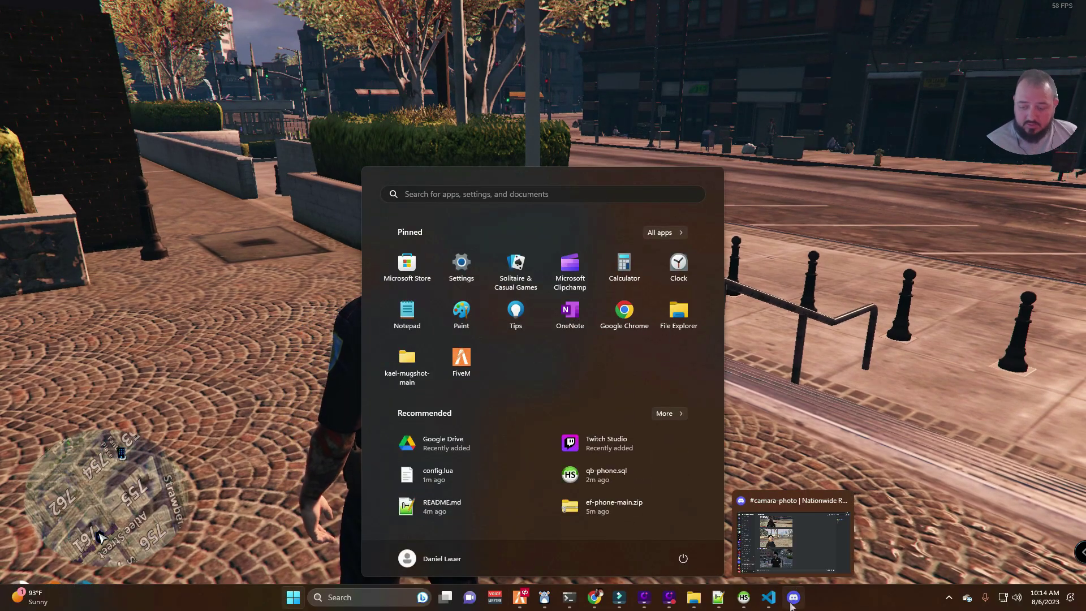
{"action": "left_click", "coordinate": [768, 597]}
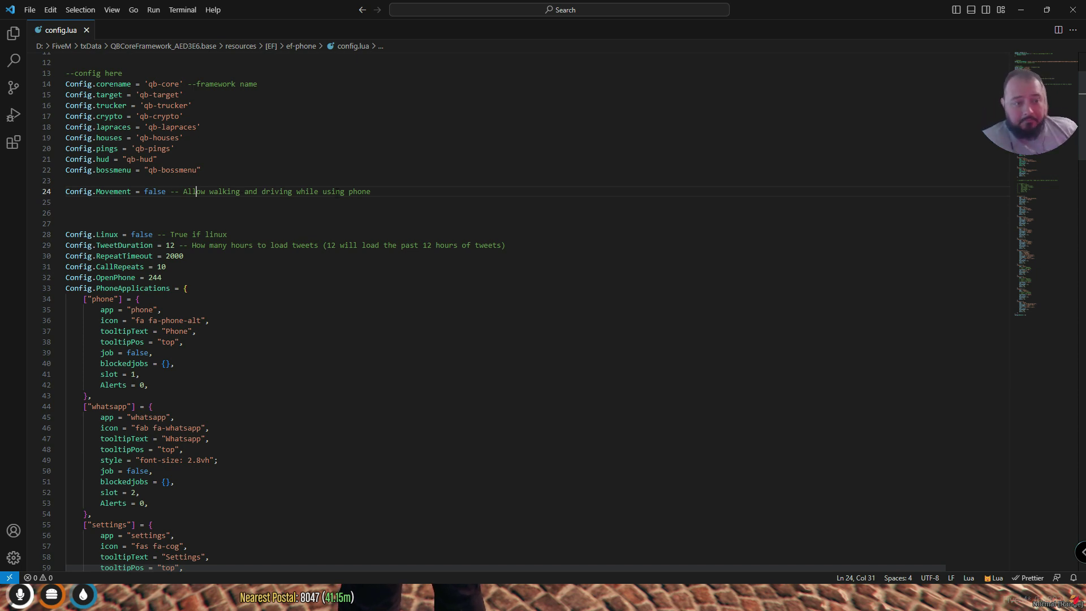
Change Config.TweetDuration on line 29 from 12 to 24 hours
{"action": "left_click_drag", "start_coordinate": [227, 234], "coordinate": [100, 234]}
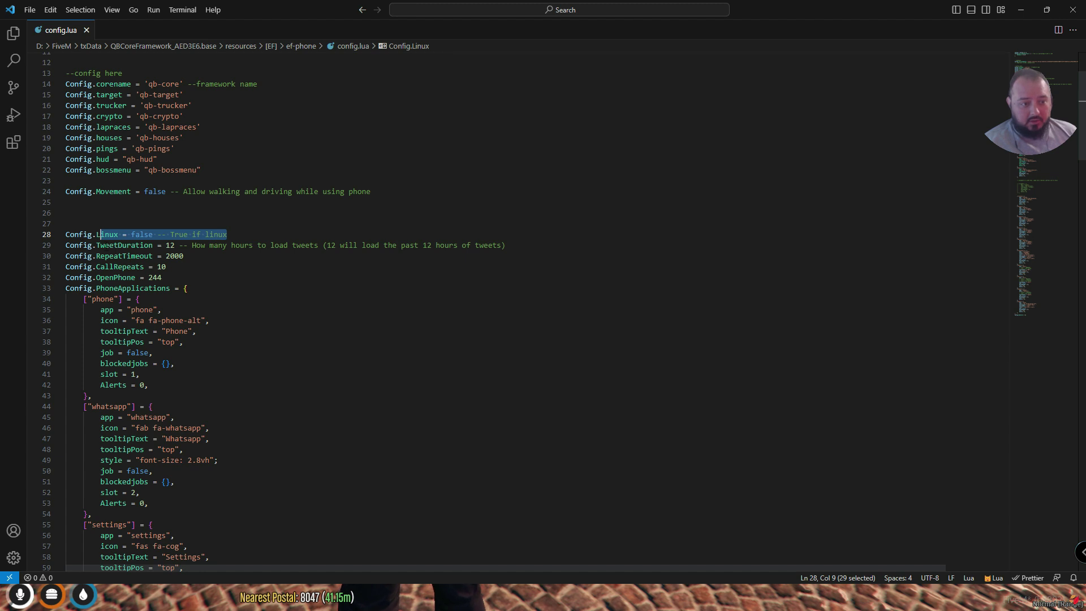
{"action": "double_click", "coordinate": [124, 245]}
{"action": "left_click_drag", "start_coordinate": [184, 244], "coordinate": [511, 247]}
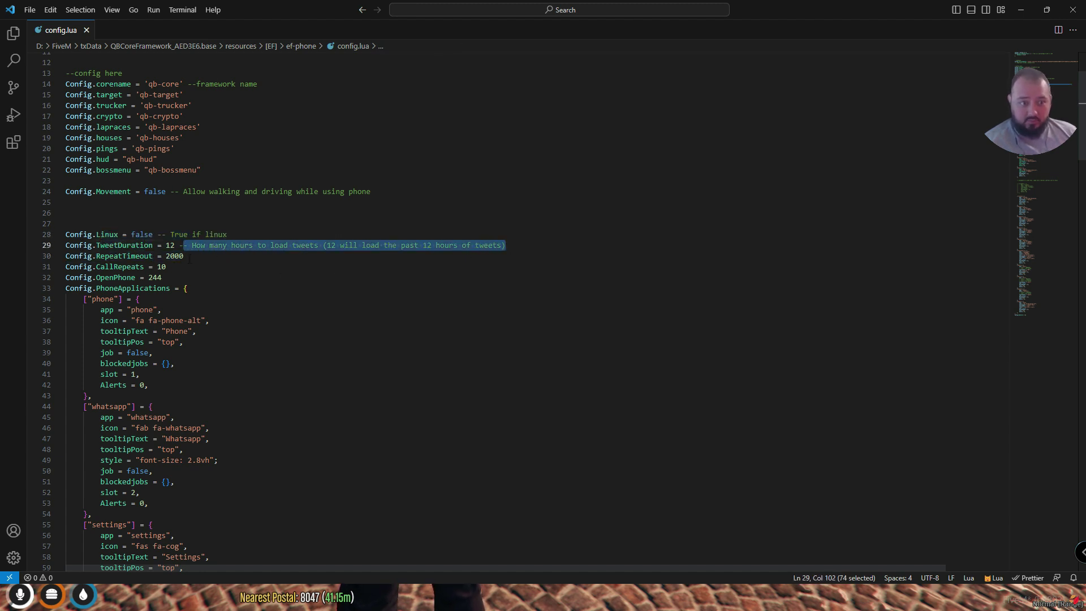
{"action": "double_click", "coordinate": [170, 245]}
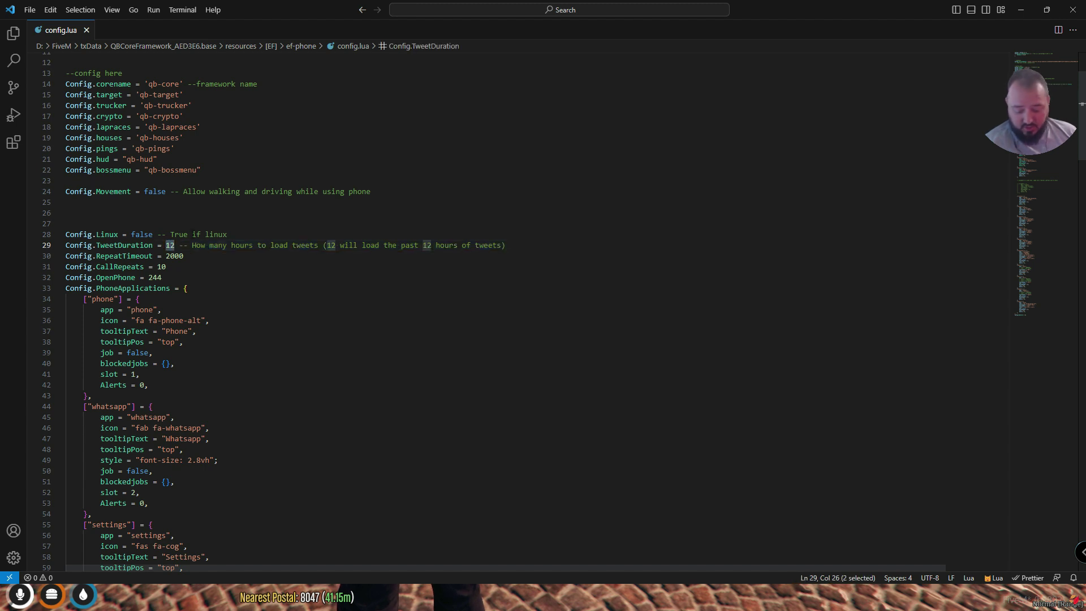
{"action": "type", "text": "24"}
{"action": "left_click", "coordinate": [324, 337]}
{"action": "scroll", "coordinate": [355, 307], "scroll_direction": "down", "scroll_amount": 6}
{"action": "scroll", "coordinate": [351, 314], "scroll_direction": "down", "scroll_amount": 6}
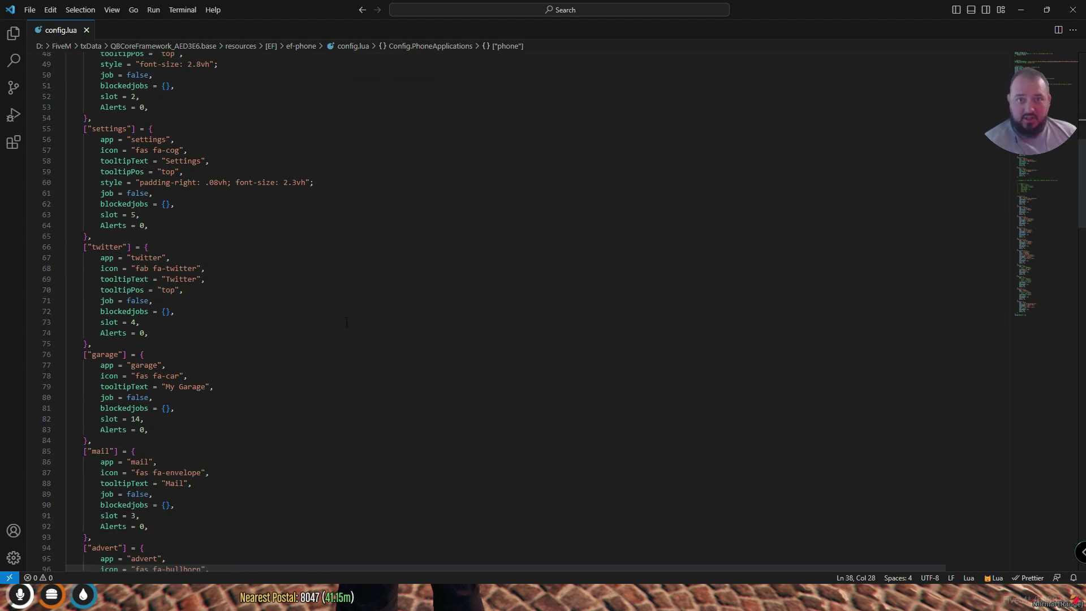
{"action": "scroll", "coordinate": [344, 323], "scroll_direction": "down", "scroll_amount": 12}
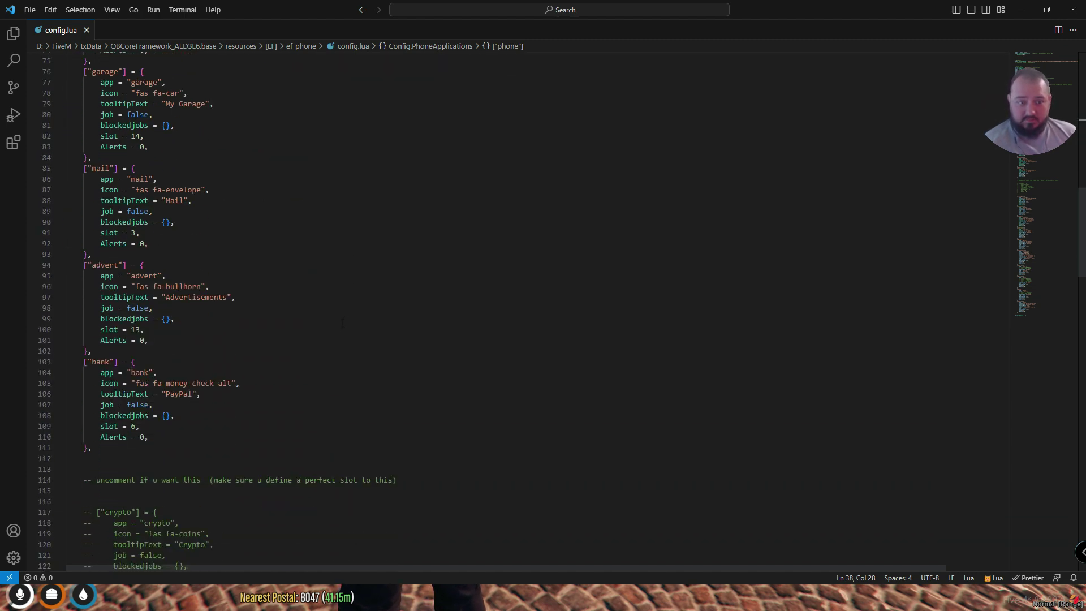
{"action": "scroll", "coordinate": [339, 324], "scroll_direction": "down", "scroll_amount": 6}
Uncomment the first lines of the crypto block: the entry opener, app name and icon
{"action": "left_click_drag", "start_coordinate": [332, 296], "coordinate": [86, 192]}
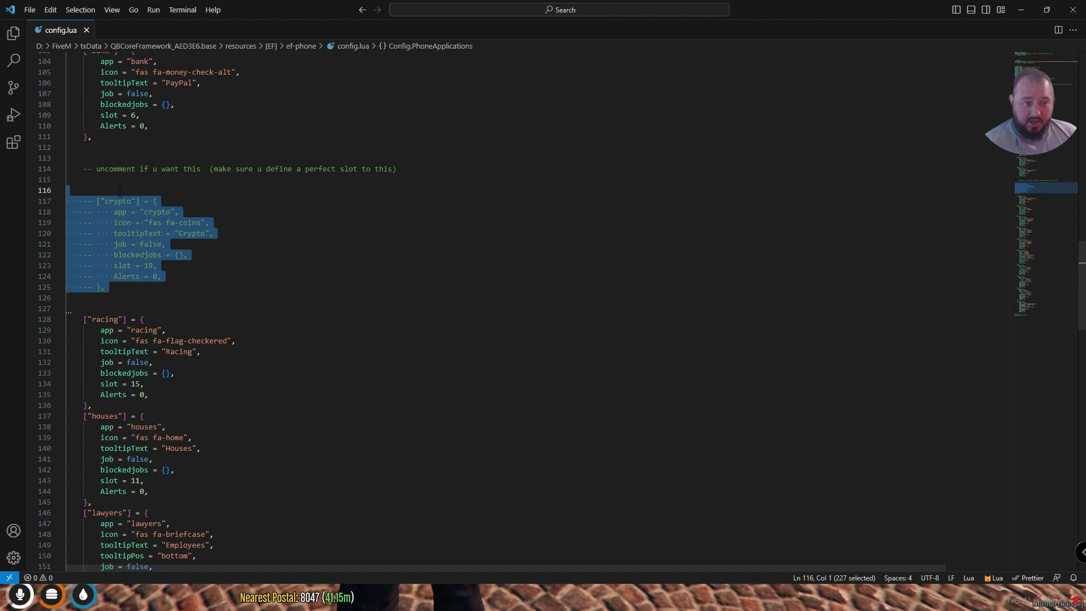
{"action": "scroll", "coordinate": [197, 267], "scroll_direction": "down", "scroll_amount": 6}
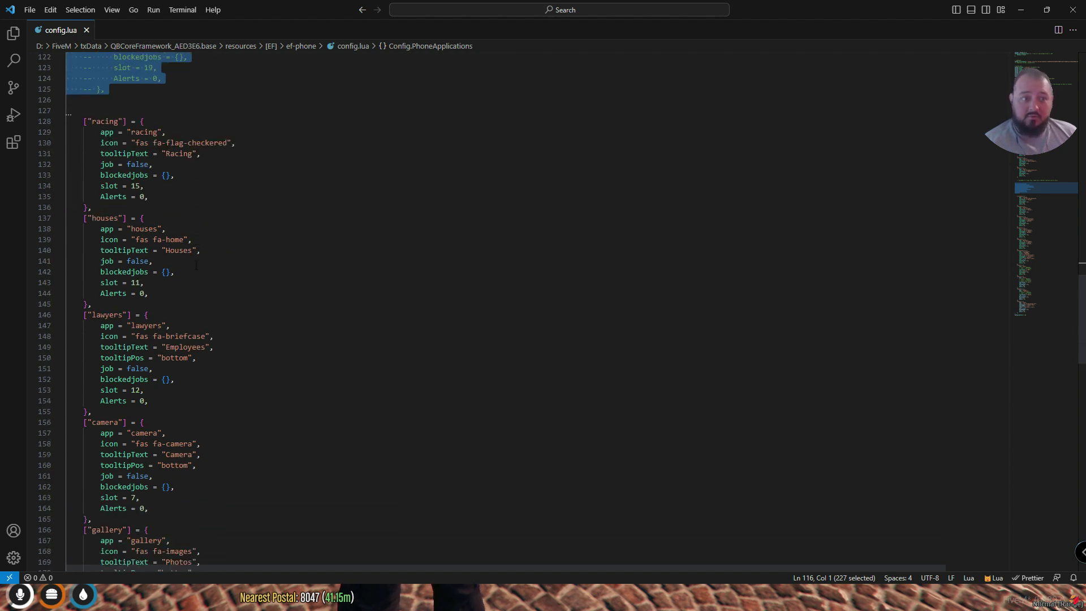
{"action": "scroll", "coordinate": [196, 266], "scroll_direction": "up", "scroll_amount": 7}
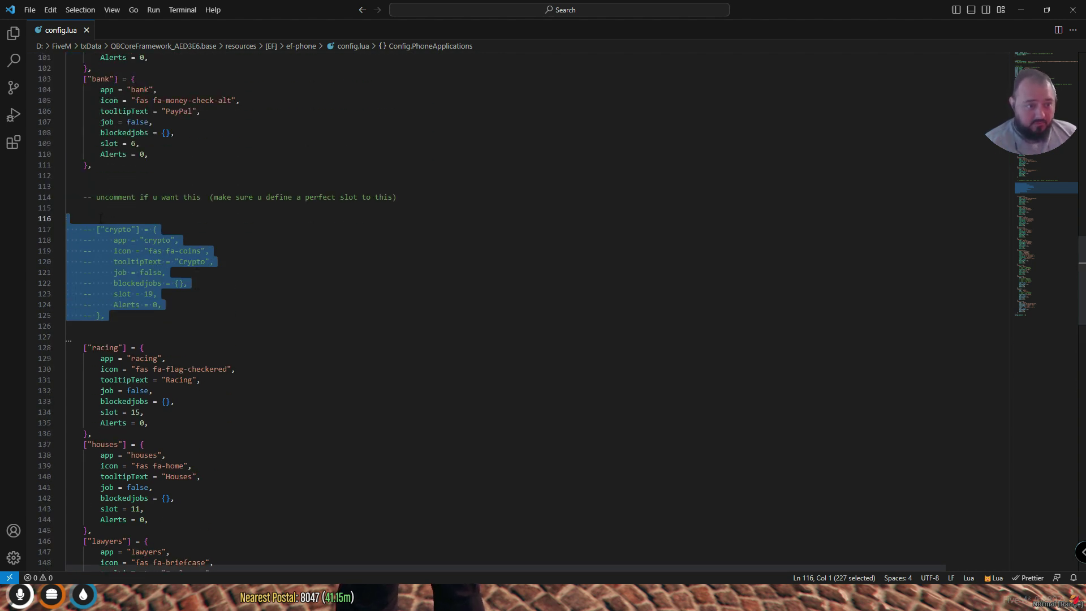
{"action": "left_click", "coordinate": [110, 220]}
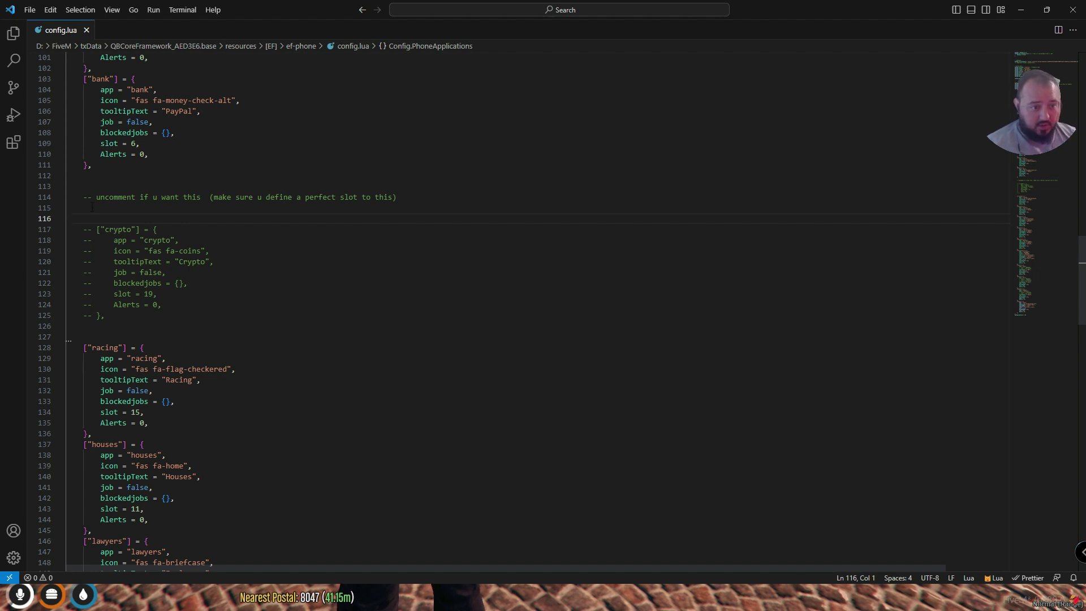
{"action": "left_click", "coordinate": [92, 197]}
{"action": "left_click", "coordinate": [92, 229]}
{"action": "key", "text": "ctrl+slash"}
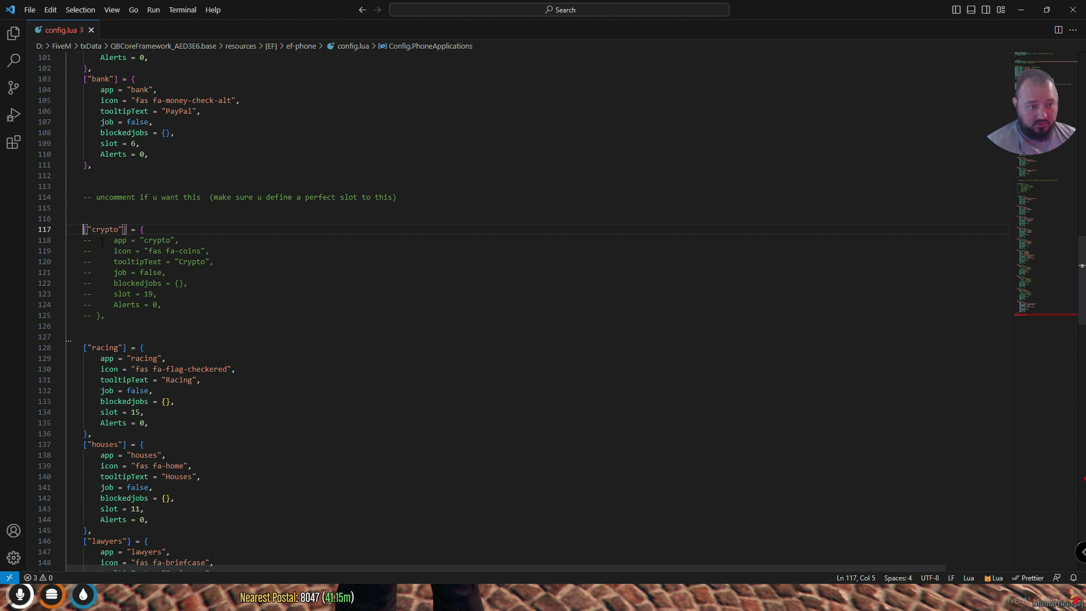
{"action": "key", "text": "Down"}
{"action": "key", "text": "ctrl+slash"}
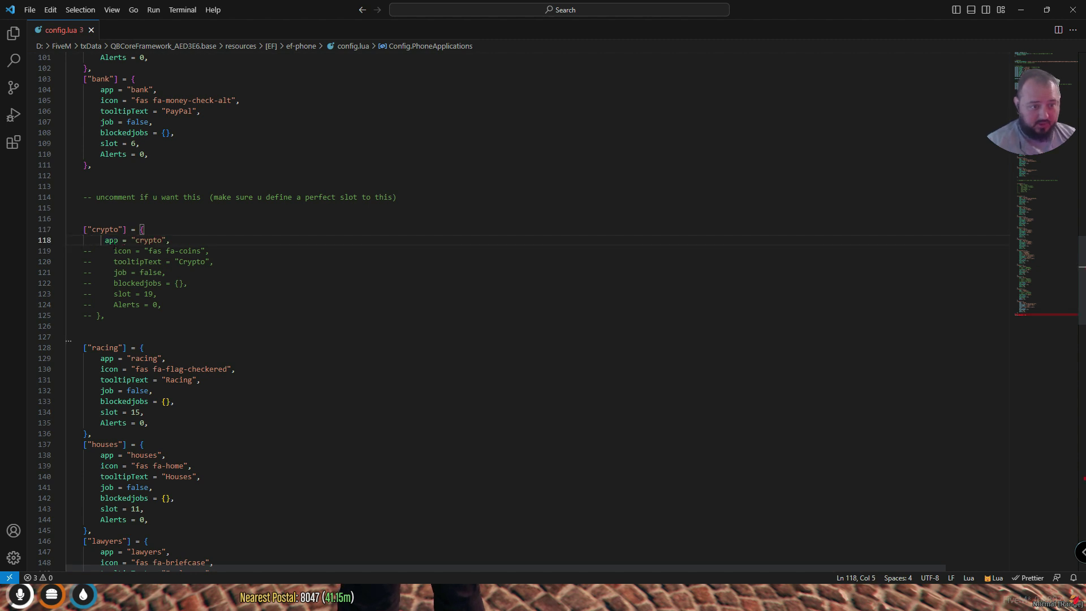
{"action": "key", "text": "Down"}
{"action": "key", "text": "ctrl+slash"}
Uncomment the remaining crypto lines: tooltip, job, blockedjobs, slot = 19, Alerts and closing brace
{"action": "key", "text": "Down"}
{"action": "key", "text": "ctrl+slash"}
{"action": "key", "text": "Down"}
{"action": "key", "text": "ctrl+slash"}
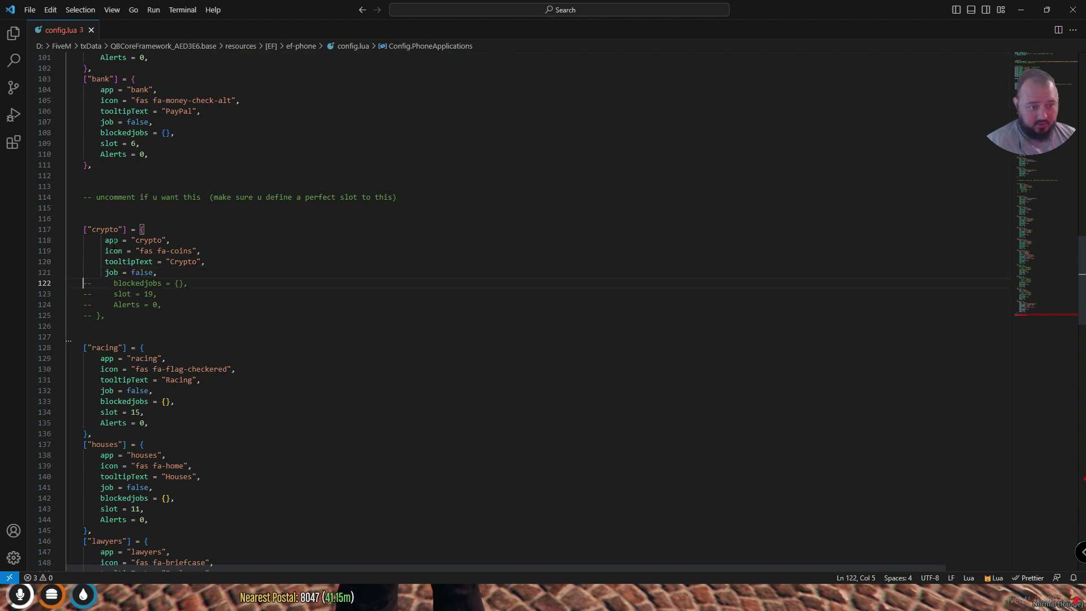
{"action": "key", "text": "Down"}
{"action": "key", "text": "ctrl+slash"}
{"action": "key", "text": "Down"}
{"action": "key", "text": "ctrl+slash"}
{"action": "key", "text": "Down"}
{"action": "key", "text": "ctrl+slash"}
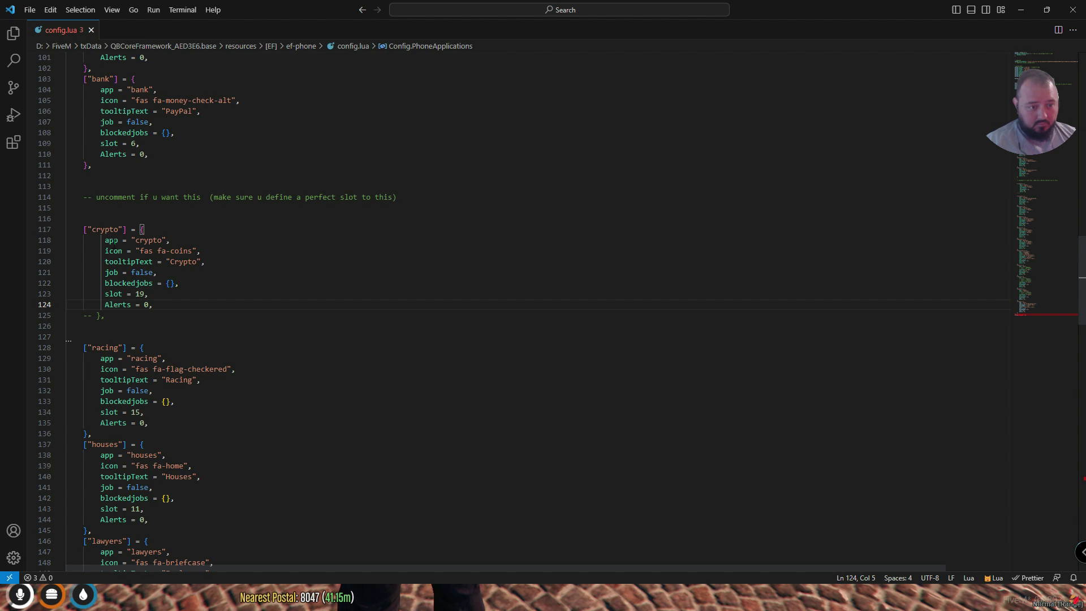
{"action": "key", "text": "Down"}
{"action": "key", "text": "ctrl+slash"}
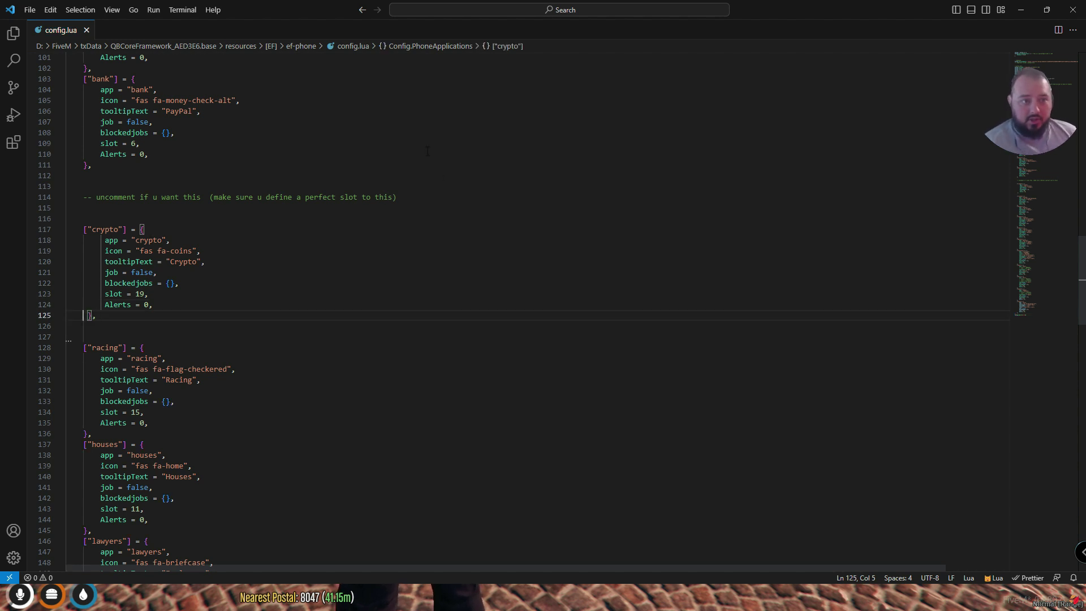
Bring File Explorer forward and open the [qb] folder under resources
{"action": "left_click", "coordinate": [1023, 12]}
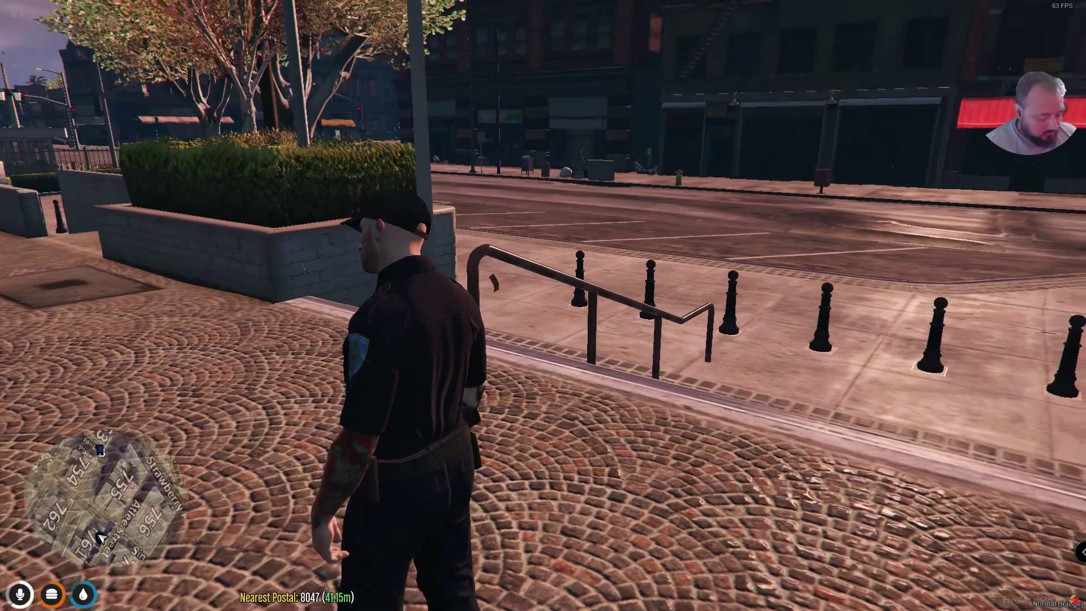
{"action": "key", "text": "super"}
{"action": "left_click", "coordinate": [693, 599]}
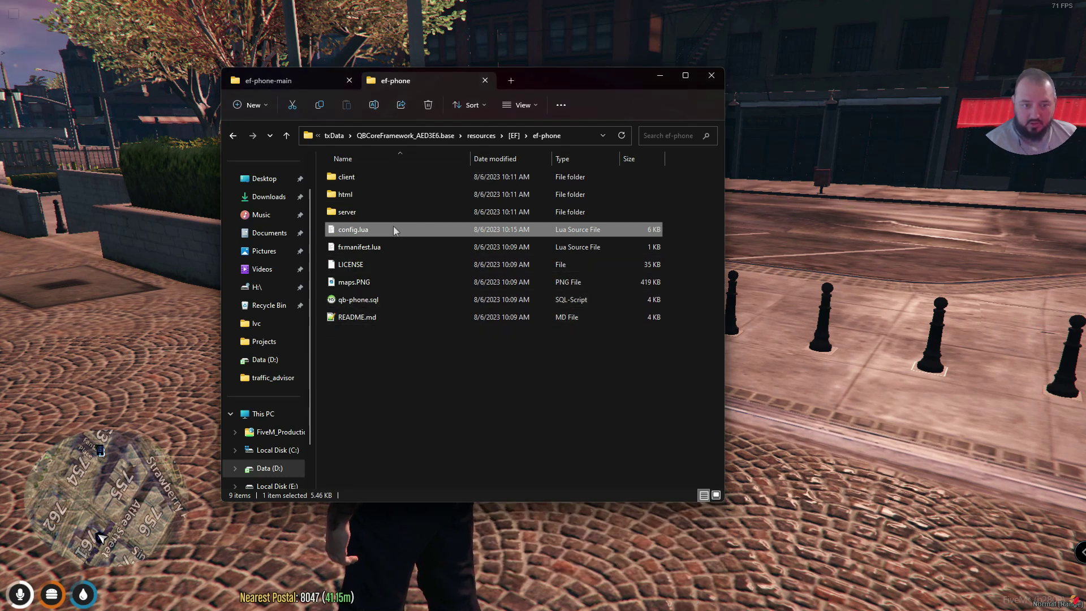
{"action": "left_click", "coordinate": [479, 136]}
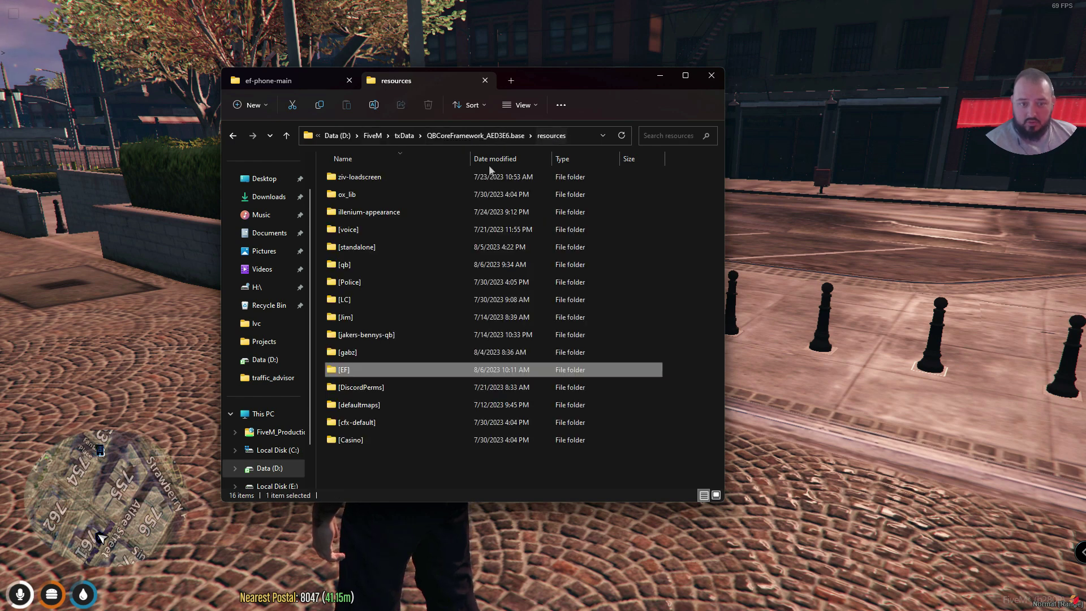
{"action": "double_click", "coordinate": [347, 266]}
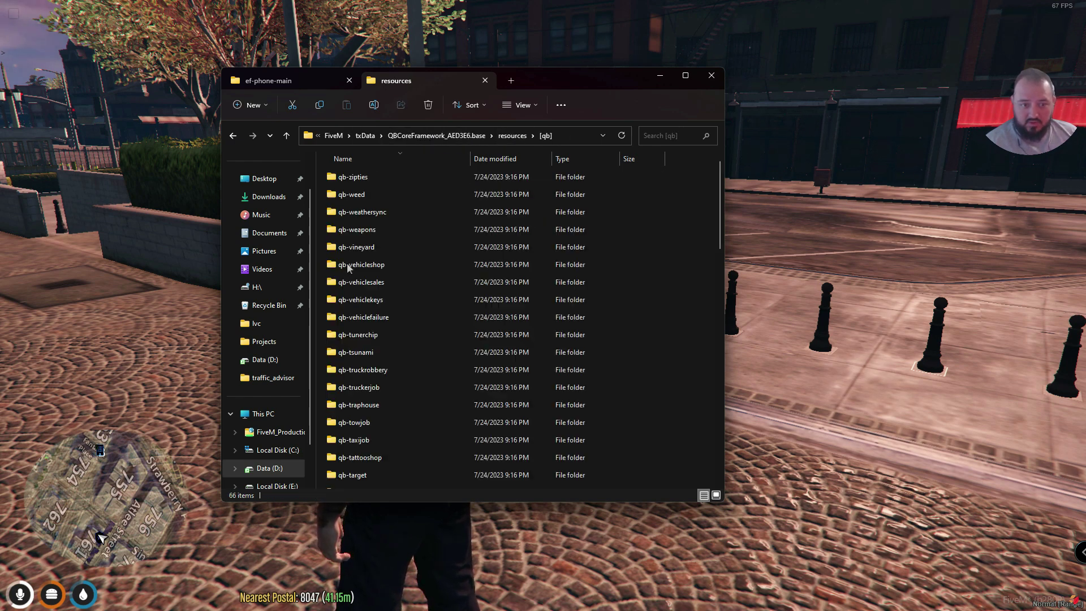
Delete the qb-phone folder, then go back up to resources
{"action": "scroll", "coordinate": [378, 337], "scroll_direction": "down", "scroll_amount": 3}
{"action": "scroll", "coordinate": [402, 407], "scroll_direction": "down", "scroll_amount": 6}
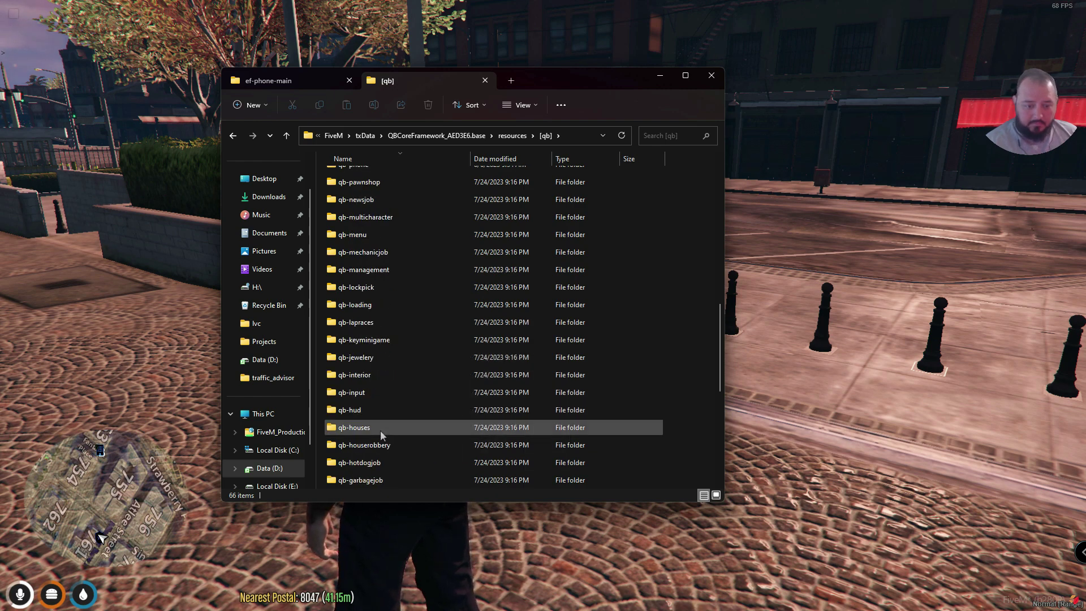
{"action": "scroll", "coordinate": [379, 430], "scroll_direction": "down", "scroll_amount": 1}
{"action": "scroll", "coordinate": [384, 396], "scroll_direction": "up", "scroll_amount": 2}
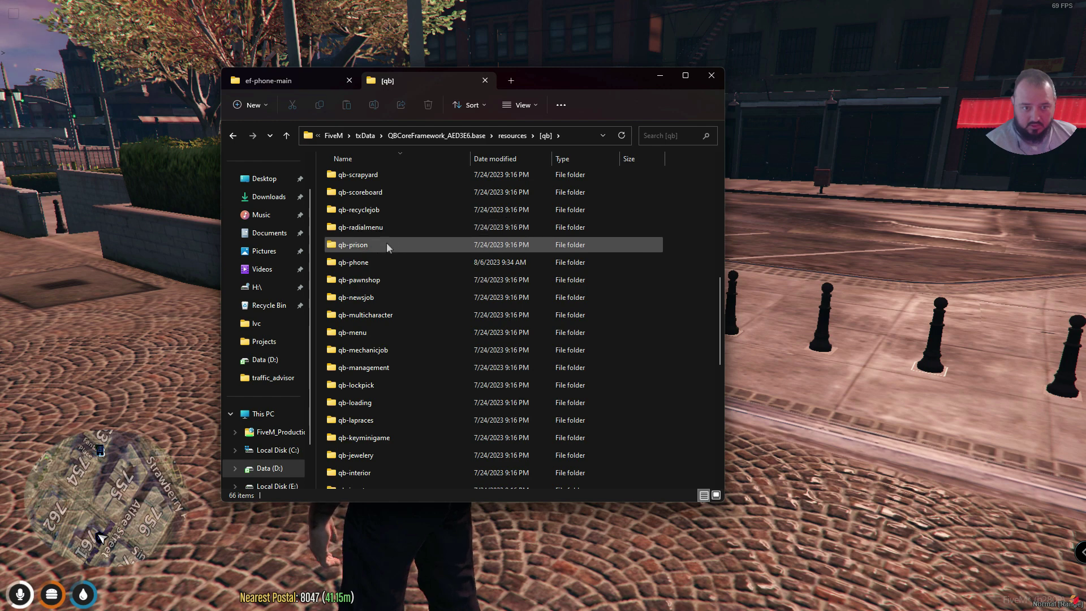
{"action": "left_click", "coordinate": [357, 262]}
{"action": "right_click", "coordinate": [358, 263]}
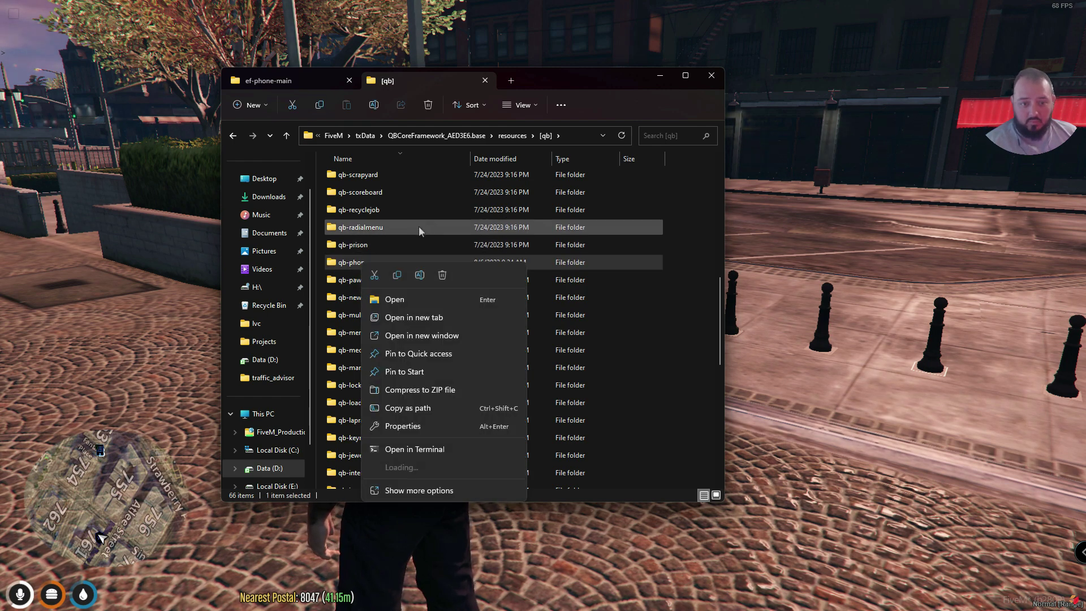
{"action": "left_click", "coordinate": [445, 277]}
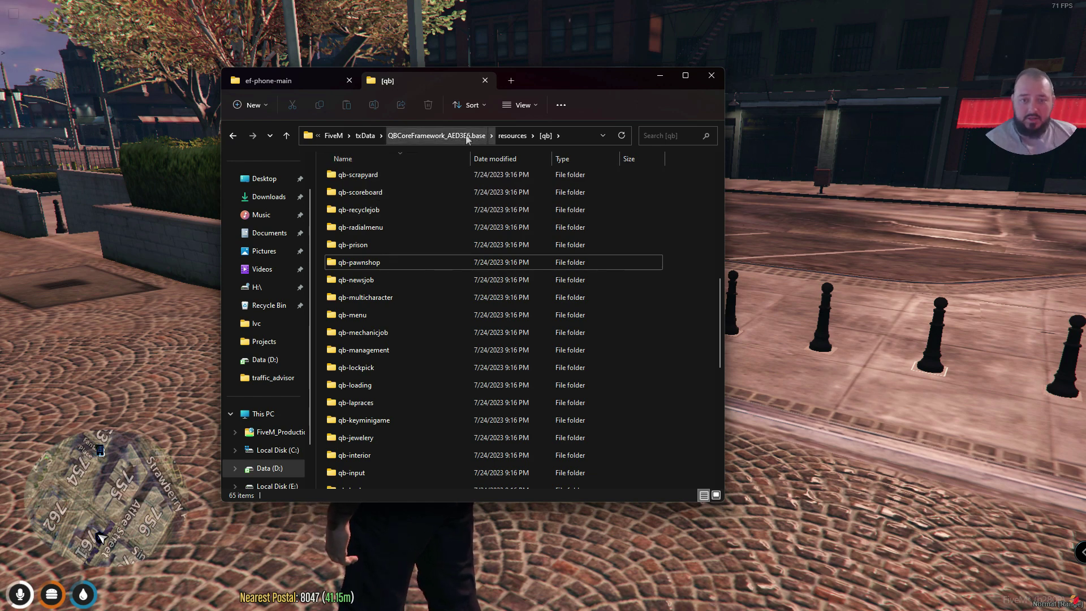
{"action": "left_click", "coordinate": [512, 135]}
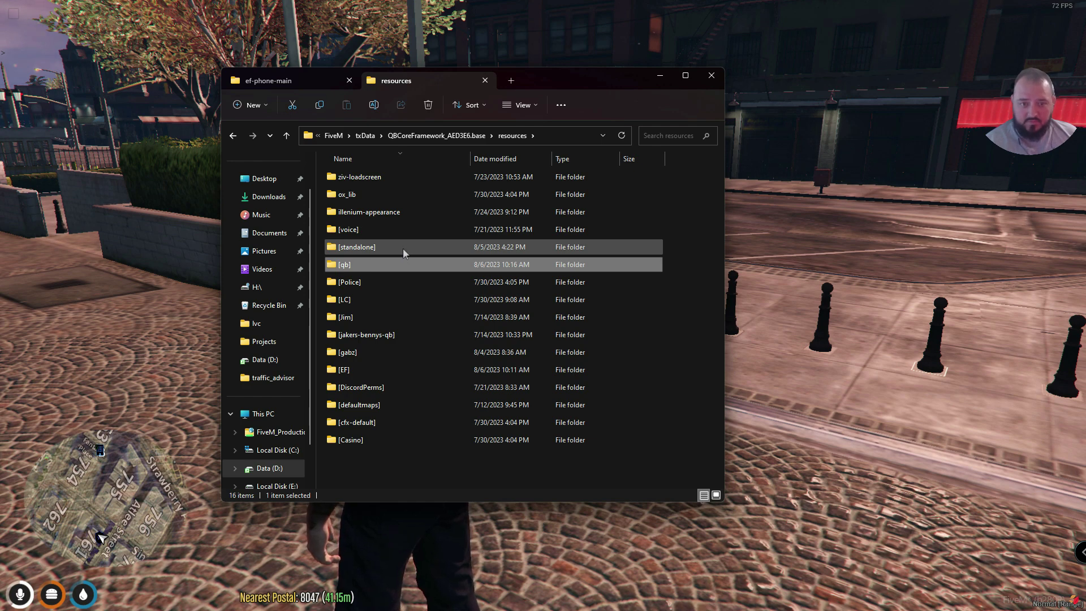
Open txAdmin's CFG Editor in the web browser
{"action": "key", "text": "super"}
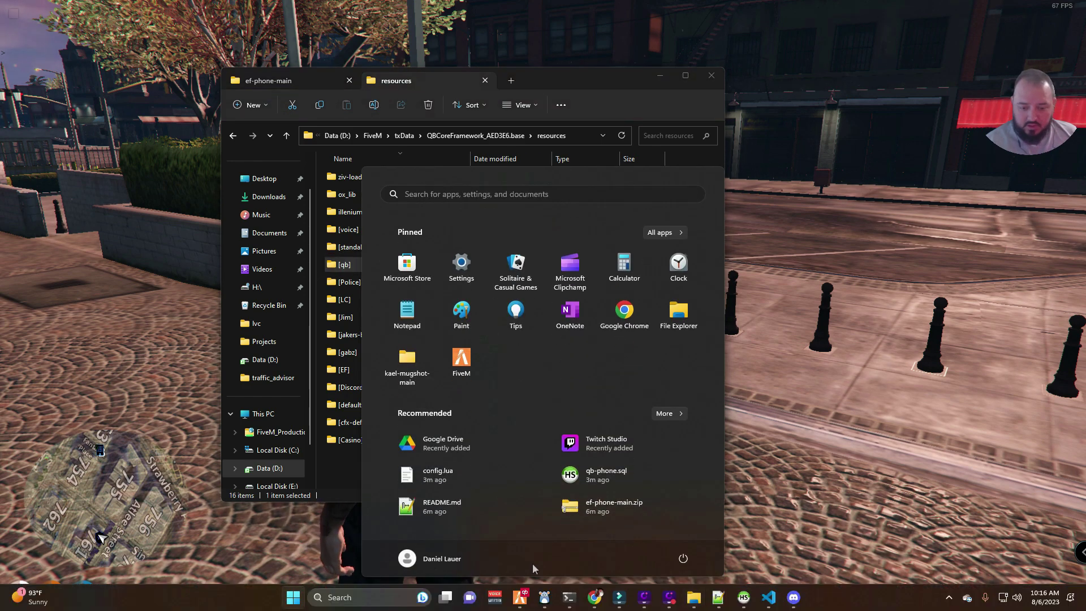
{"action": "left_click", "coordinate": [596, 591]}
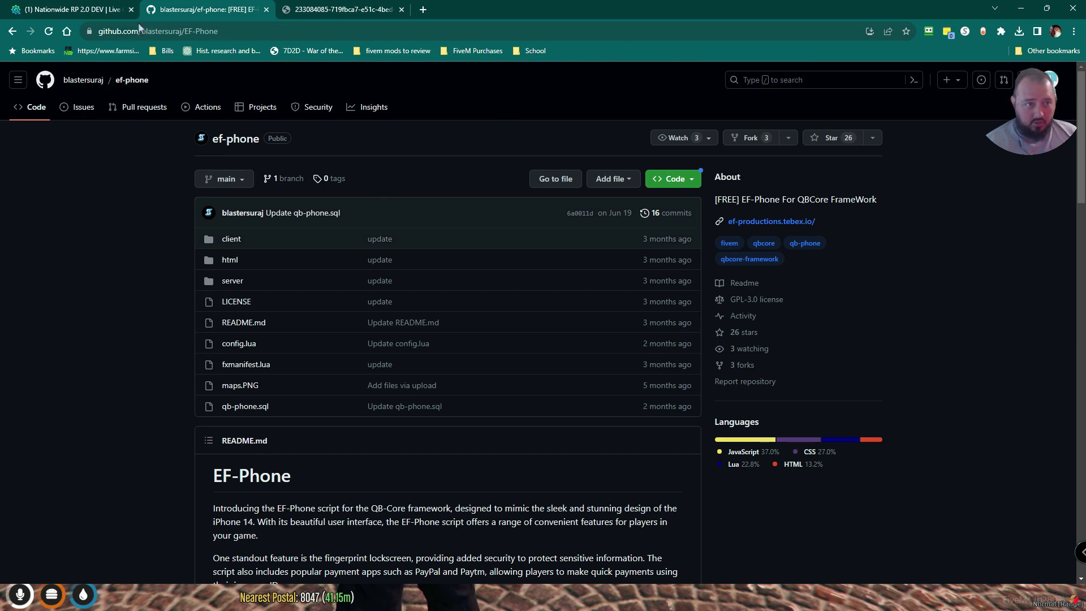
{"action": "left_click", "coordinate": [74, 9]}
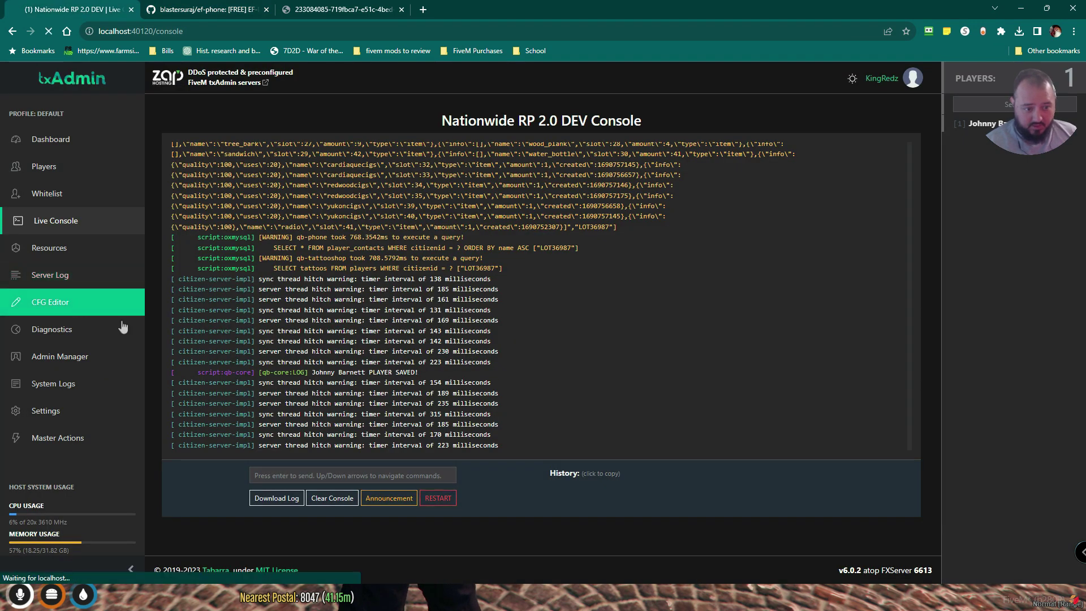
{"action": "left_click", "coordinate": [50, 302]}
{"action": "scroll", "coordinate": [354, 359], "scroll_direction": "down", "scroll_amount": 12}
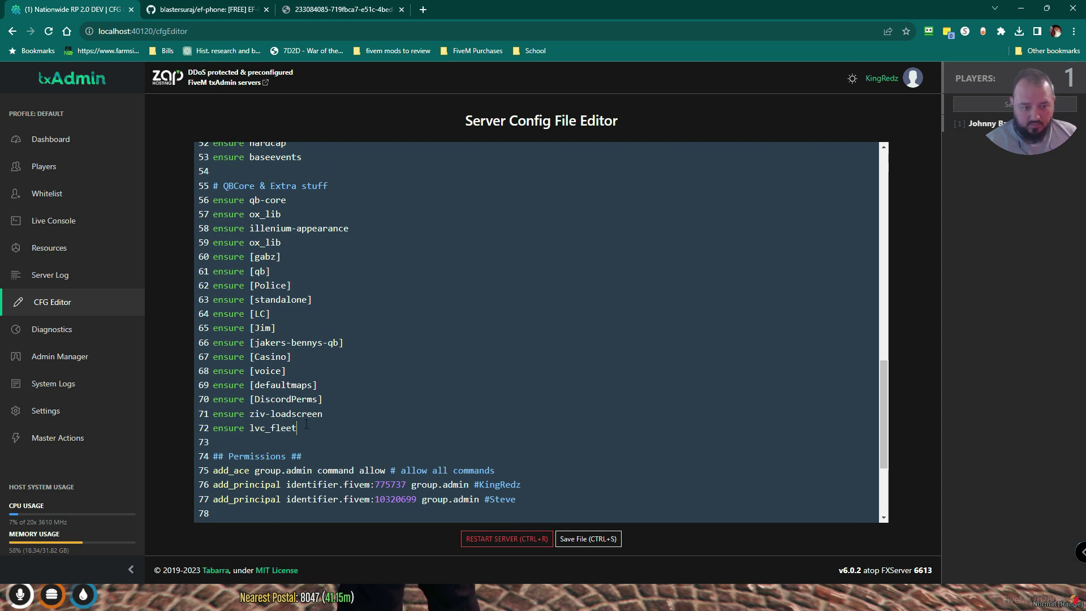
Add 'ensure [EF]' on line 73 after 'ensure lvc_fleet' and save the config file
{"action": "left_click", "coordinate": [349, 426]}
{"action": "key", "text": "Return"}
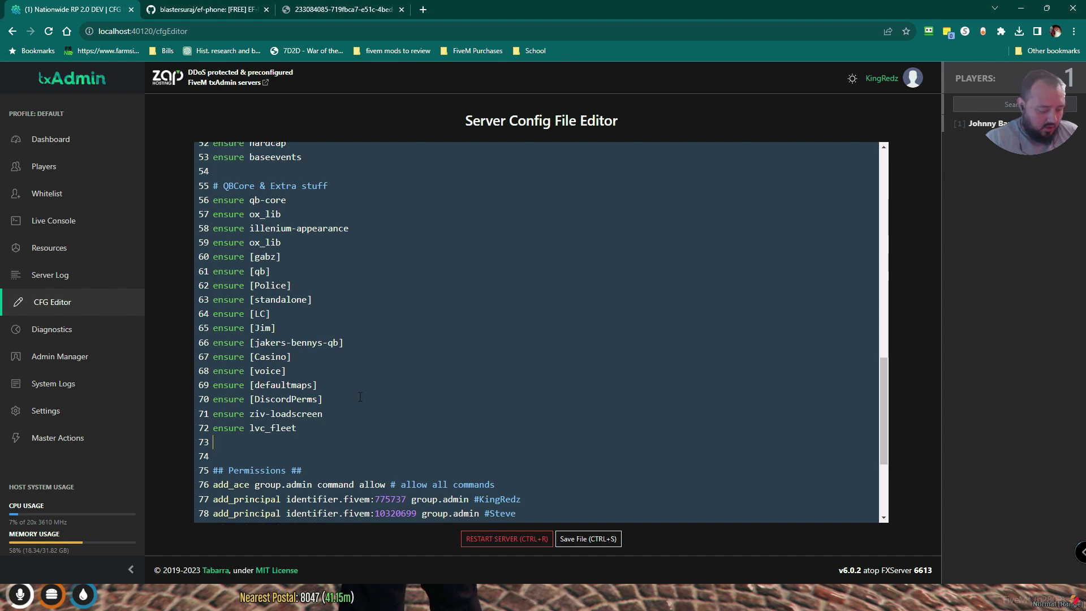
{"action": "type", "text": "ensure"}
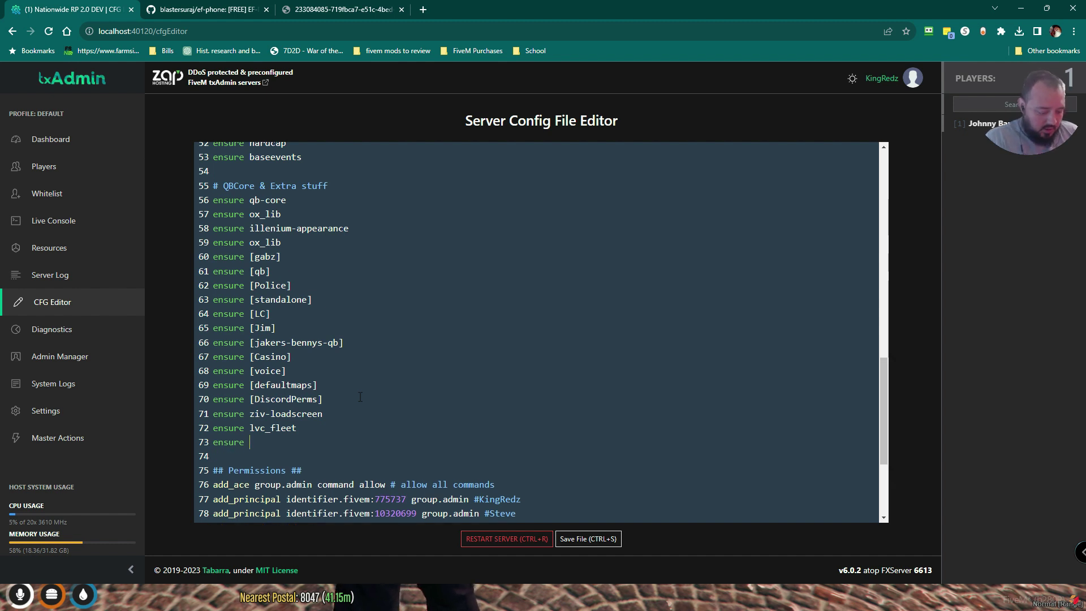
{"action": "type", "text": " [EF]"}
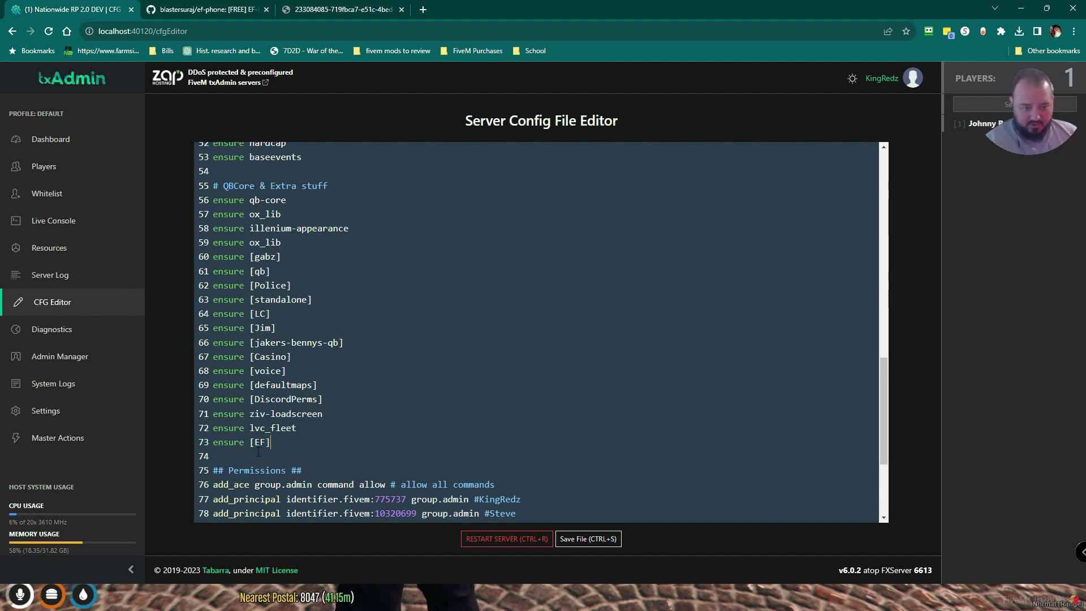
{"action": "right_click", "coordinate": [215, 443]}
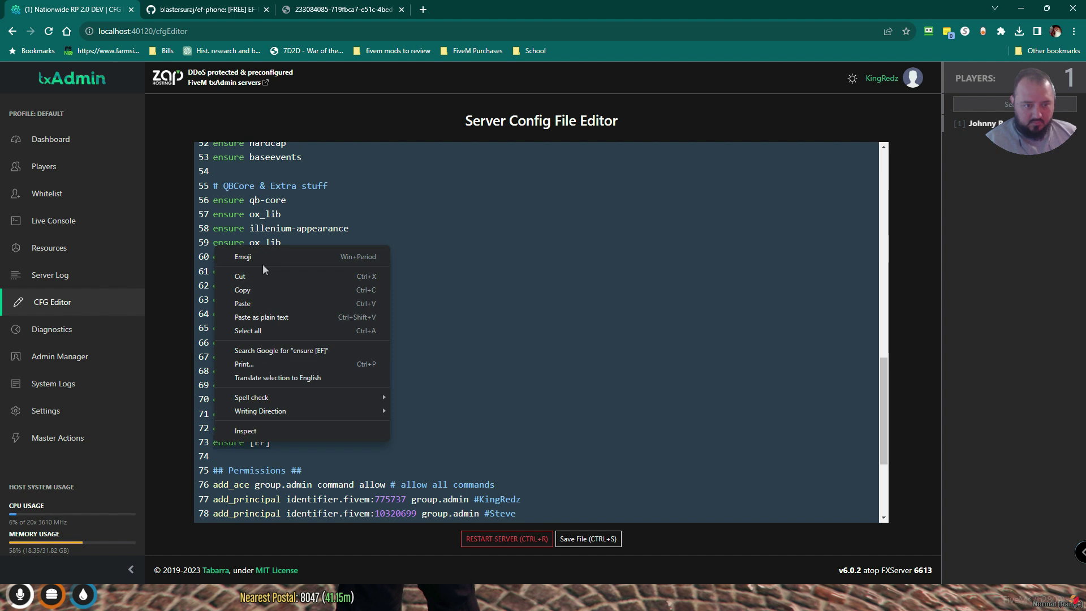
{"action": "left_click", "coordinate": [310, 276]}
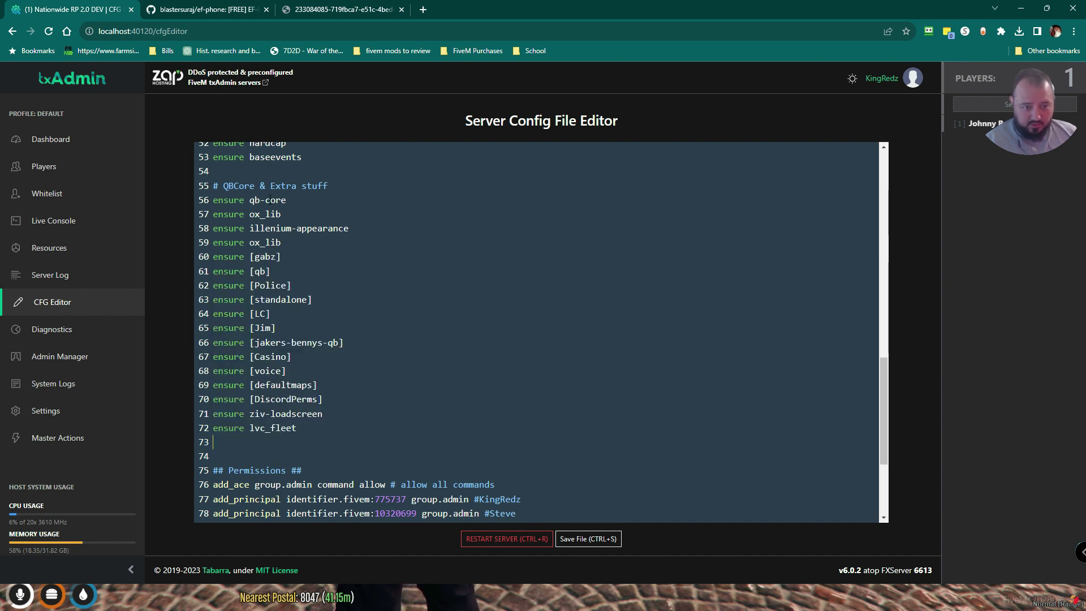
{"action": "key", "text": "ctrl+y"}
{"action": "left_click", "coordinate": [597, 545]}
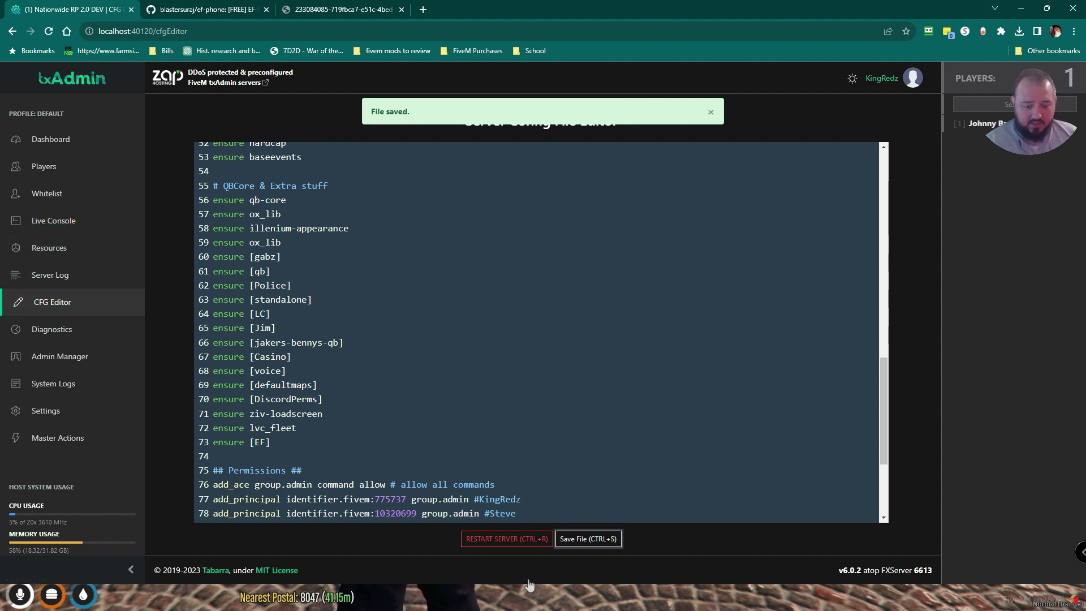
{"action": "key", "text": "super"}
{"action": "left_click", "coordinate": [691, 598]}
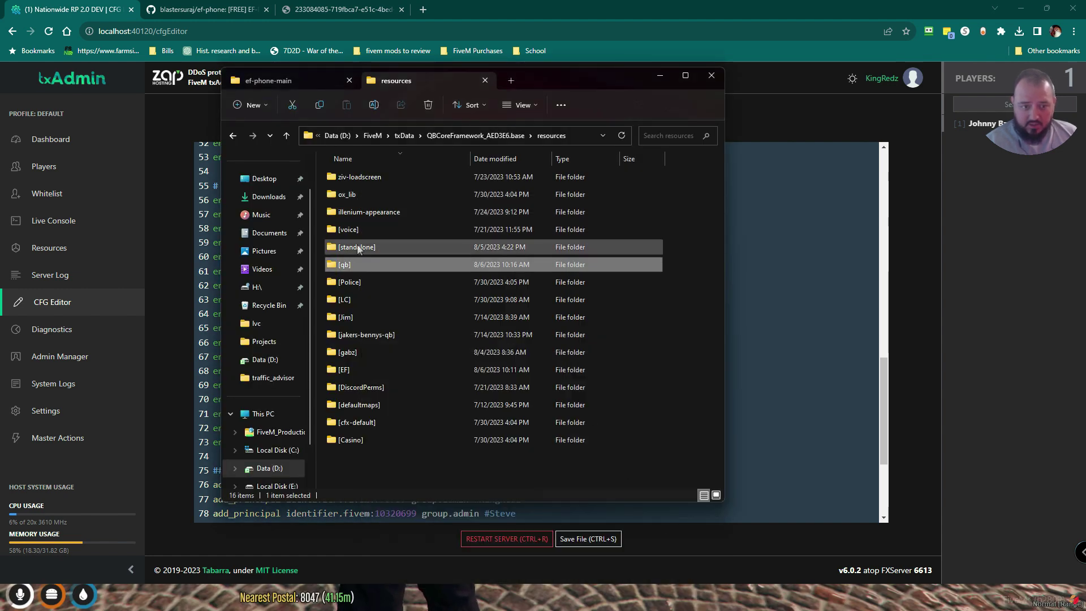
{"action": "left_click", "coordinate": [348, 373]}
{"action": "double_click", "coordinate": [349, 377]}
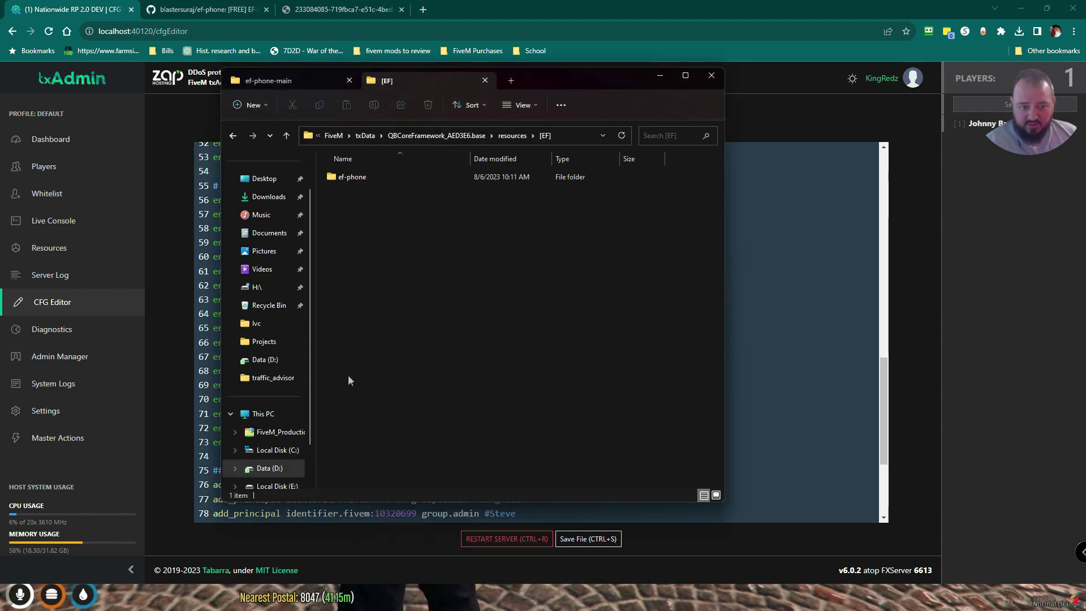
{"action": "double_click", "coordinate": [355, 176]}
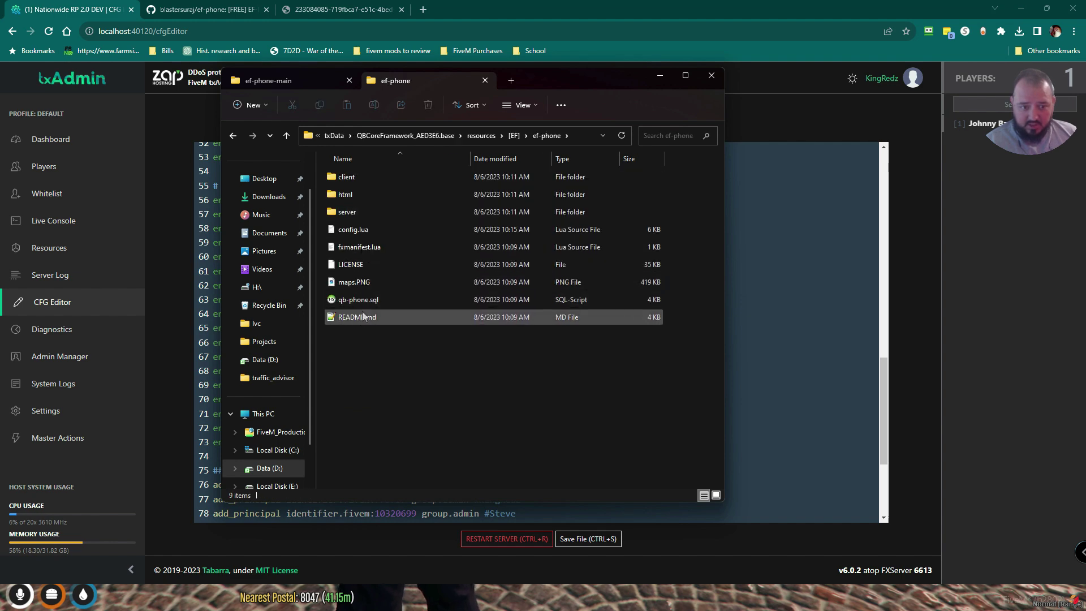
{"action": "double_click", "coordinate": [362, 317]}
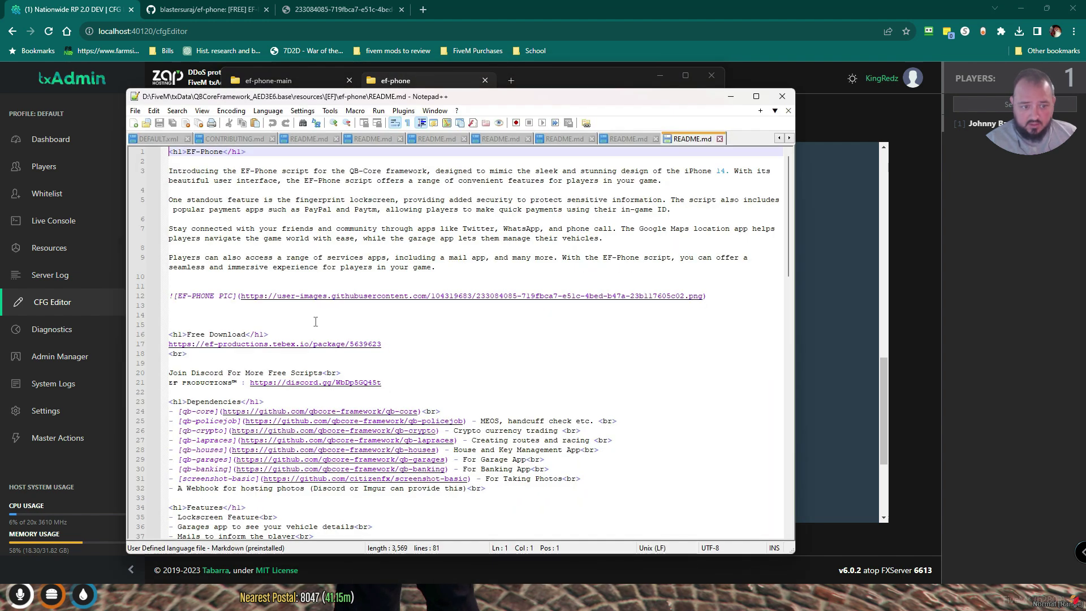
{"action": "scroll", "coordinate": [392, 381], "scroll_direction": "down", "scroll_amount": 5}
{"action": "scroll", "coordinate": [392, 380], "scroll_direction": "down", "scroll_amount": 2}
{"action": "left_click_drag", "start_coordinate": [228, 353], "coordinate": [305, 363]}
{"action": "left_click_drag", "start_coordinate": [407, 364], "coordinate": [175, 344]}
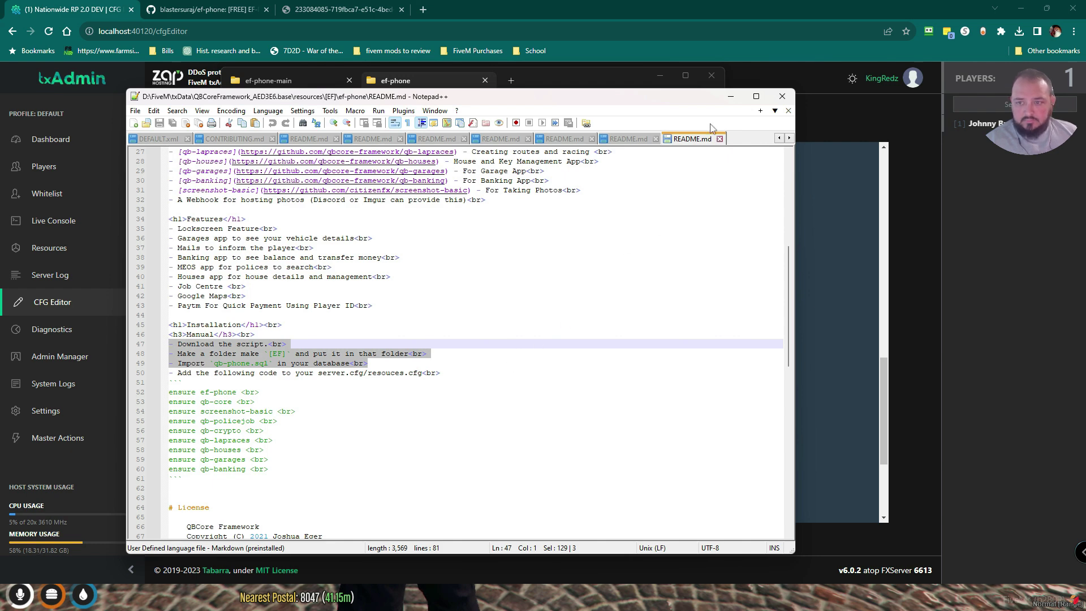
{"action": "left_click", "coordinate": [782, 96]}
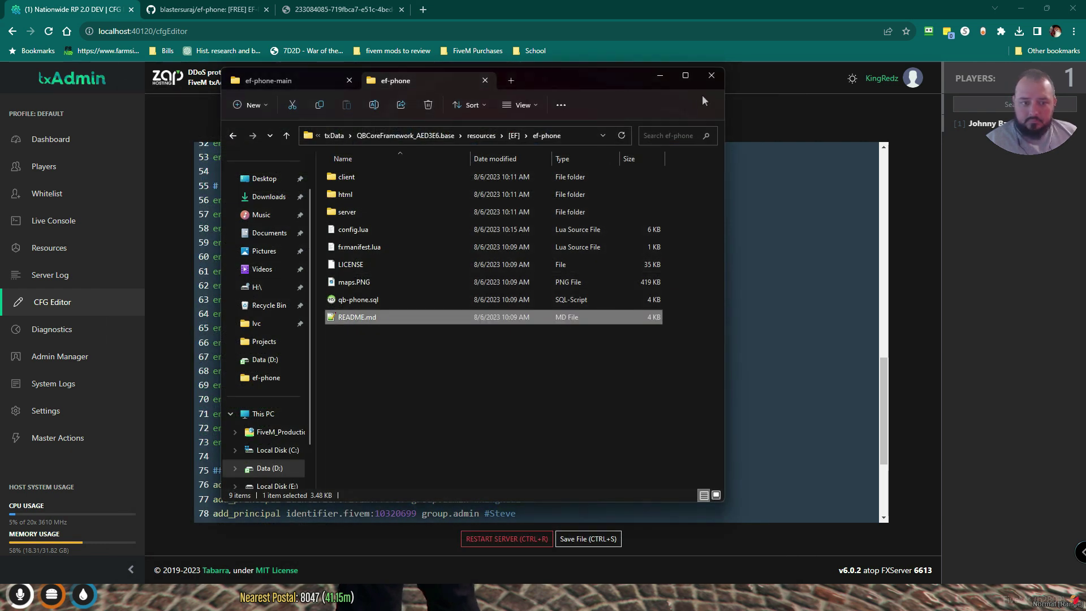
{"action": "left_click", "coordinate": [711, 79]}
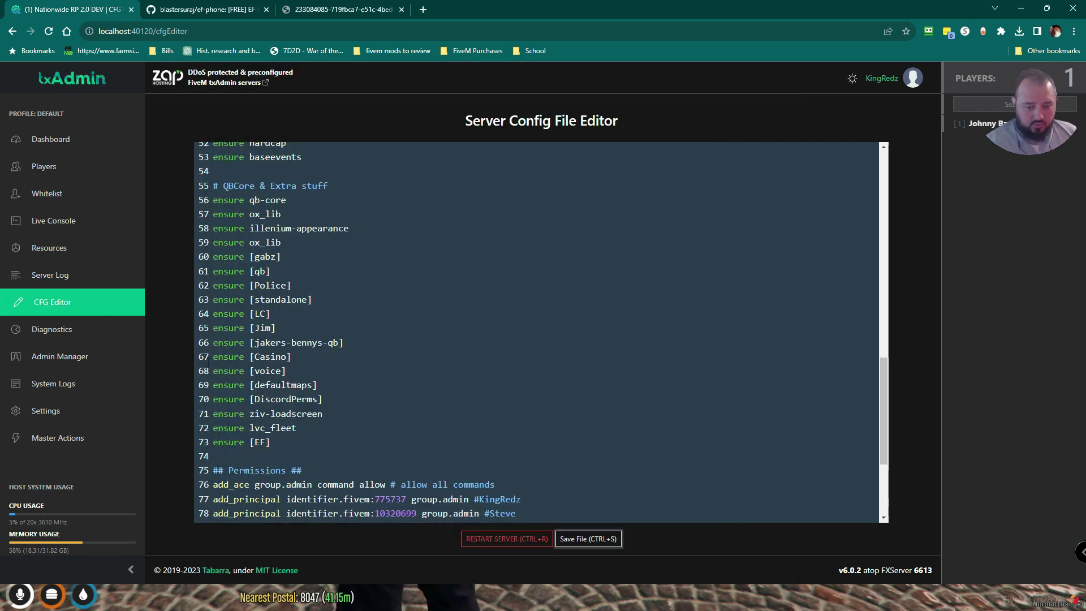
Save the server config with Ctrl+S and restart the server from the Live Console
{"action": "key", "text": "ctrl+s"}
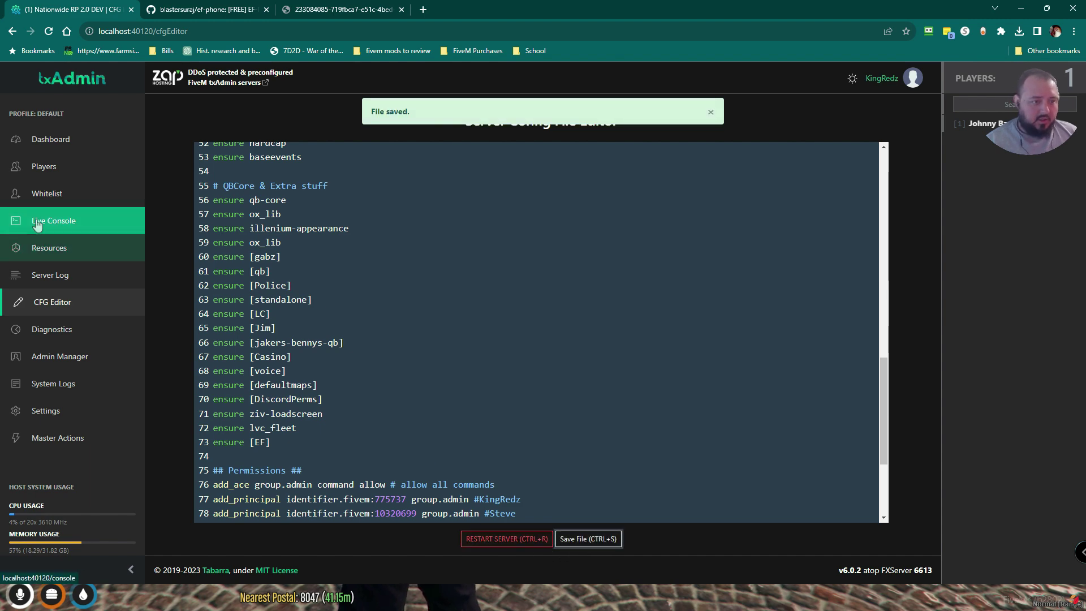
{"action": "left_click", "coordinate": [40, 221]}
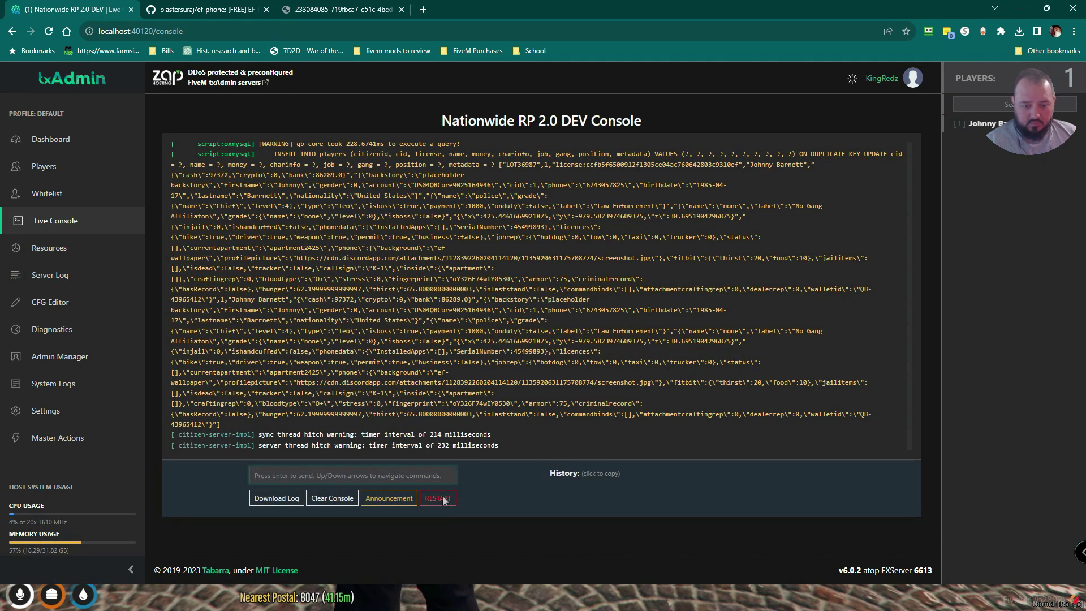
{"action": "left_click", "coordinate": [437, 501]}
{"action": "left_click", "coordinate": [668, 348]}
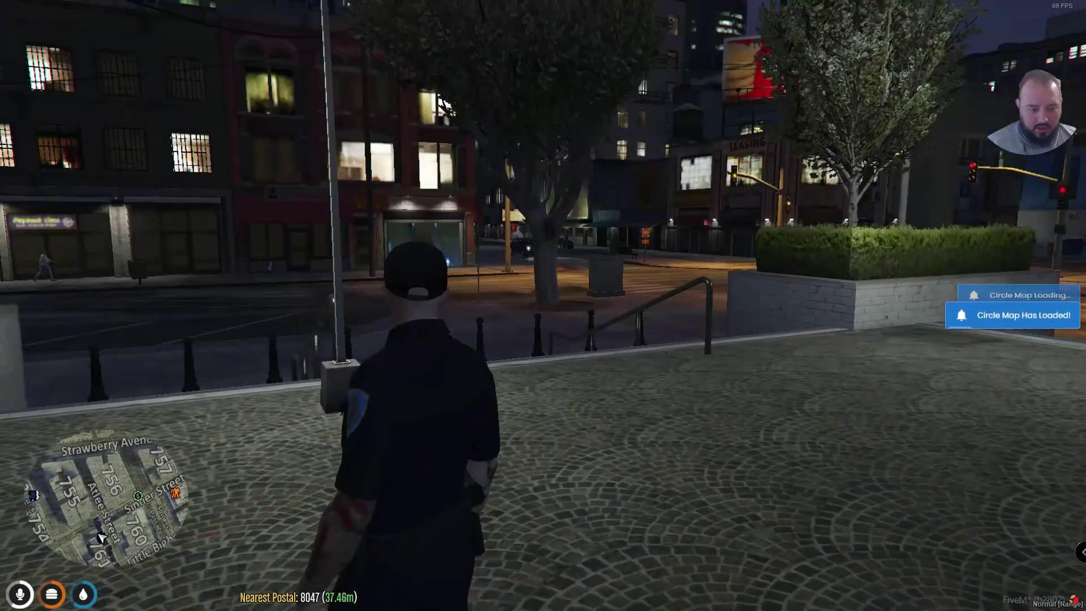
Bring out the EF-Phone with F1, unlock it by fingerprint, and open Contacts in the Phone app
{"action": "key", "text": "F1"}
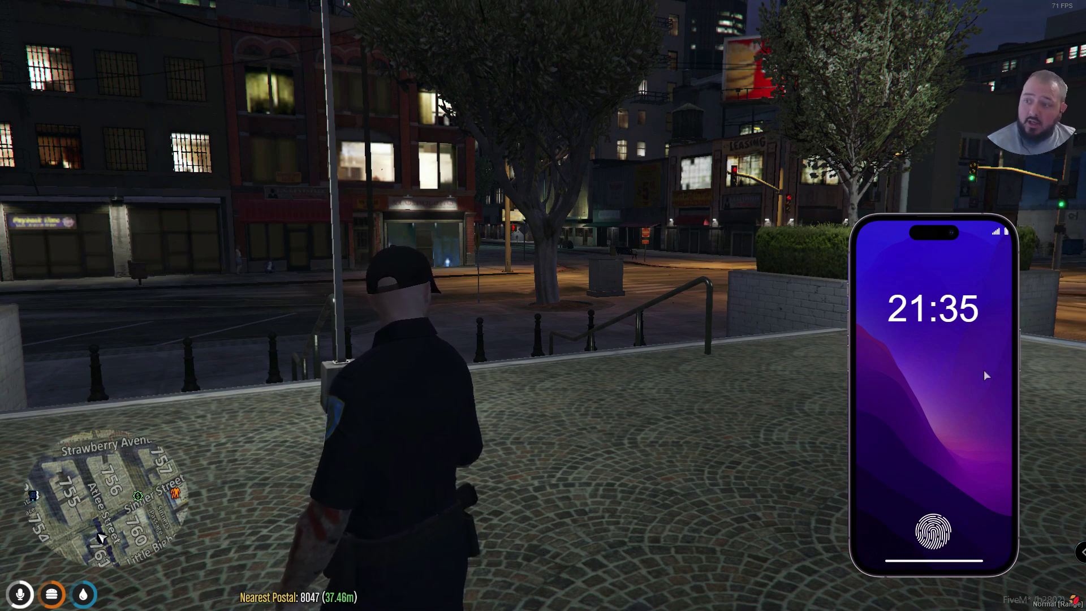
{"action": "left_click", "coordinate": [934, 533]}
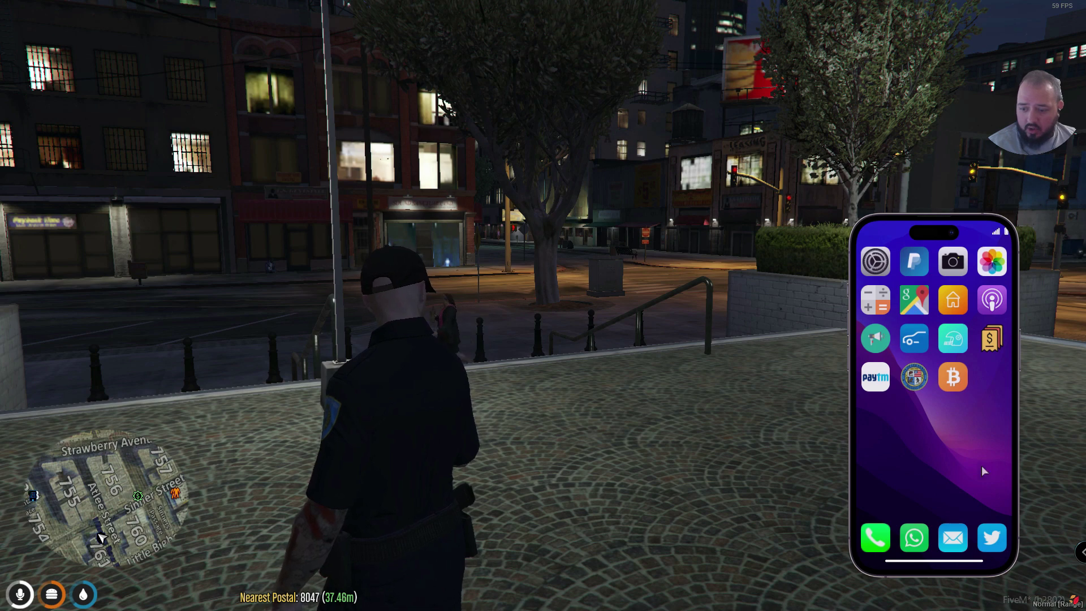
{"action": "left_click", "coordinate": [880, 540]}
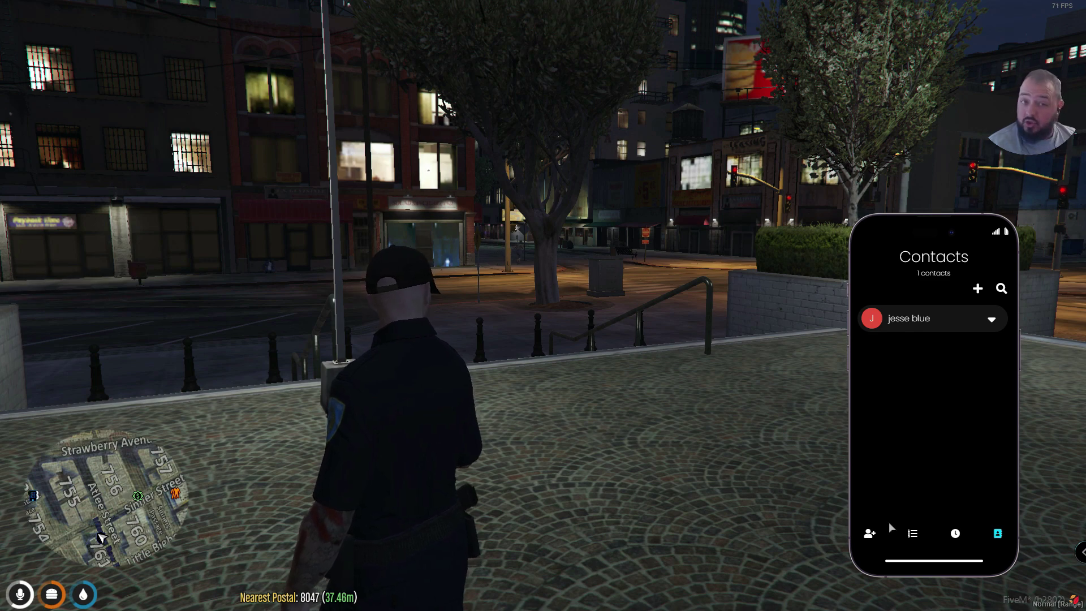
Browse the Phone app's contact call options, dial keypad, recent calls and contacts list
{"action": "left_click", "coordinate": [991, 320]}
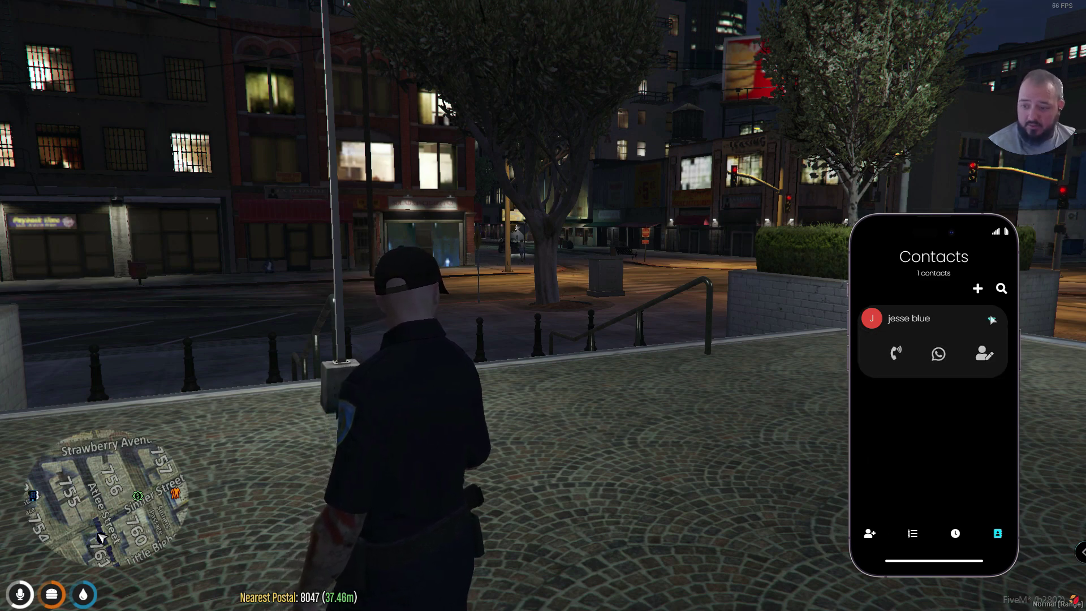
{"action": "left_click", "coordinate": [912, 534]}
{"action": "left_click", "coordinate": [955, 535]}
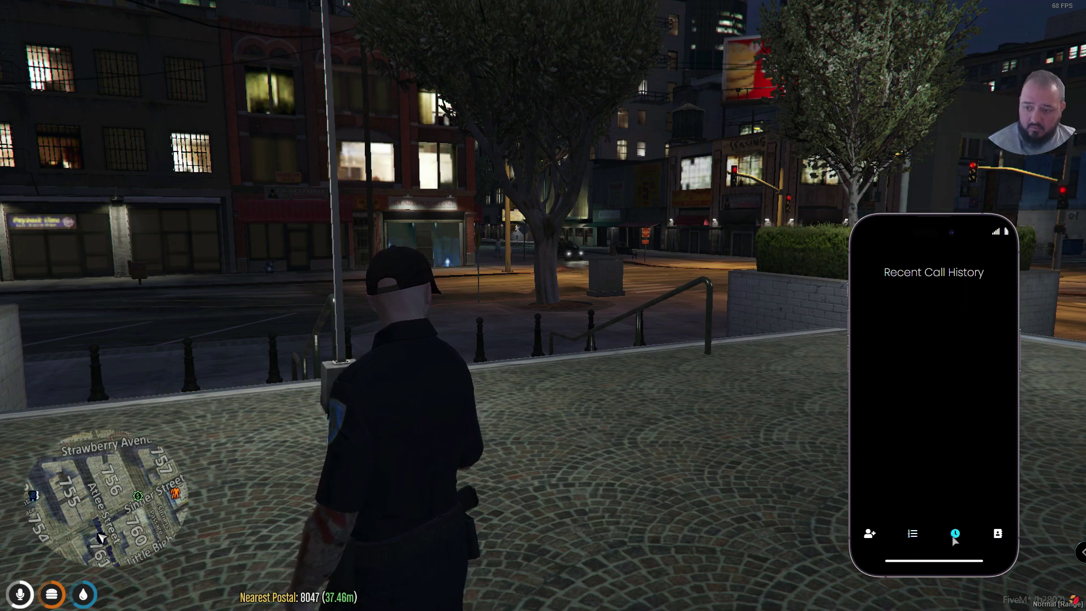
{"action": "left_click", "coordinate": [998, 533]}
{"action": "left_click", "coordinate": [905, 561]}
Check WhatsApp, the Mail inbox and Twitter, ending on the home screen
{"action": "left_click", "coordinate": [912, 538]}
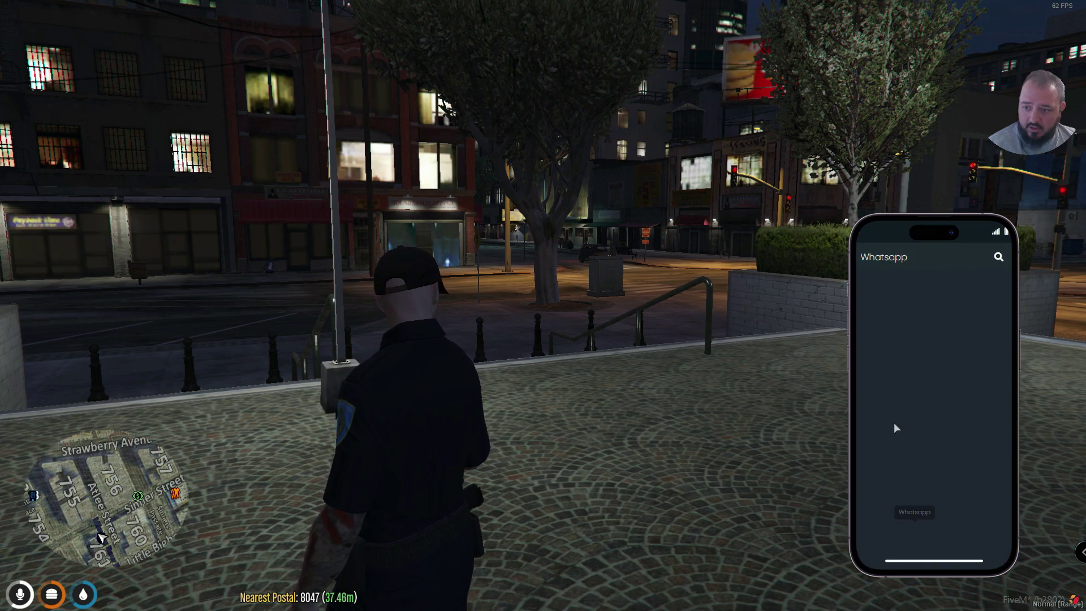
{"action": "left_click", "coordinate": [932, 562]}
{"action": "left_click", "coordinate": [952, 536]}
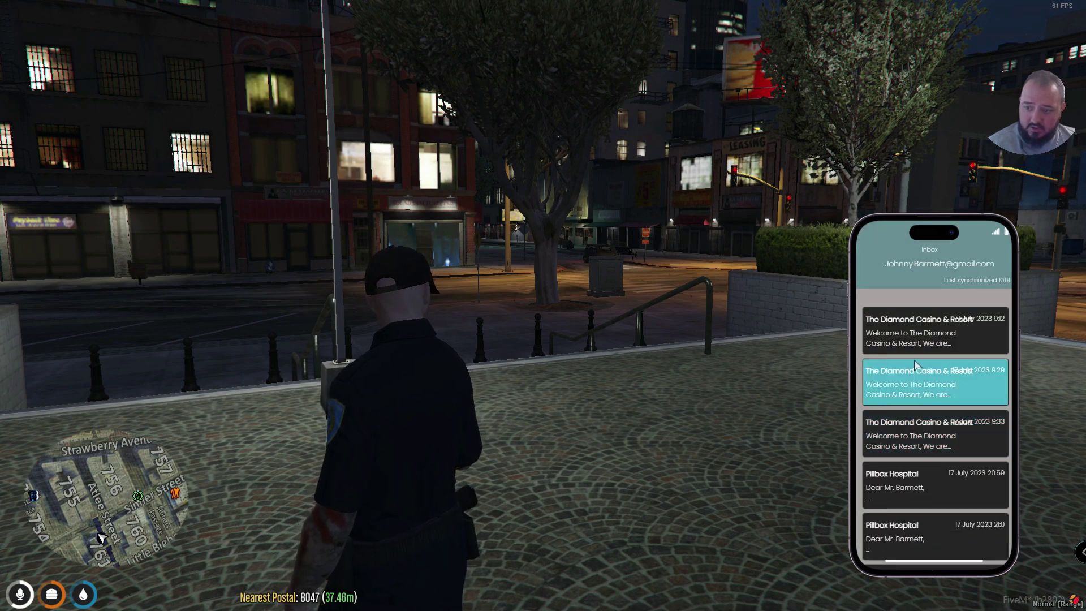
{"action": "scroll", "coordinate": [916, 357], "scroll_direction": "down", "scroll_amount": 5}
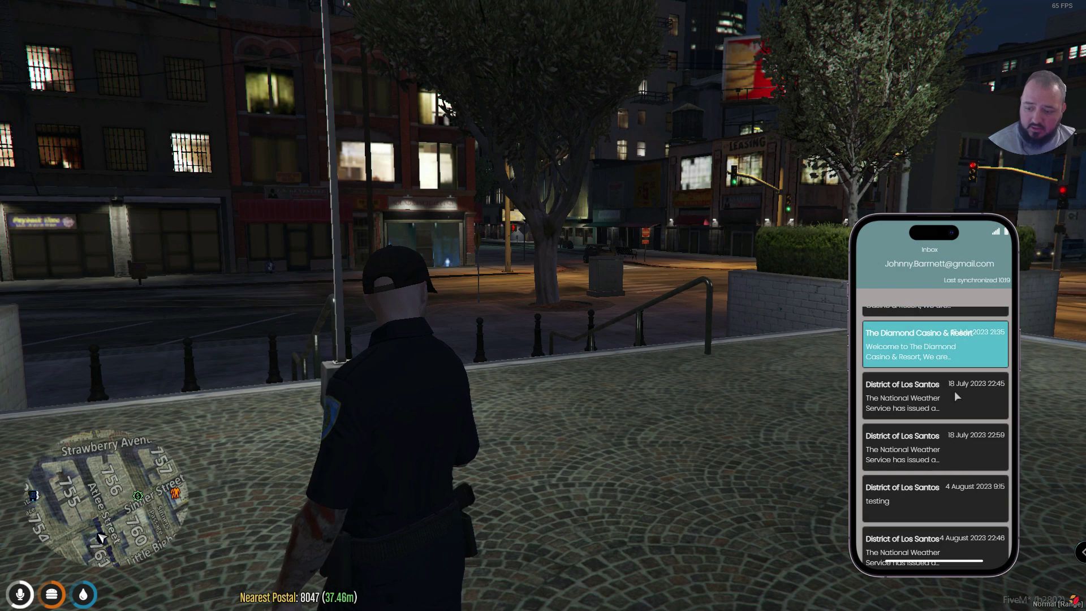
{"action": "left_click", "coordinate": [955, 563]}
{"action": "left_click", "coordinate": [991, 538]}
{"action": "left_click", "coordinate": [950, 563]}
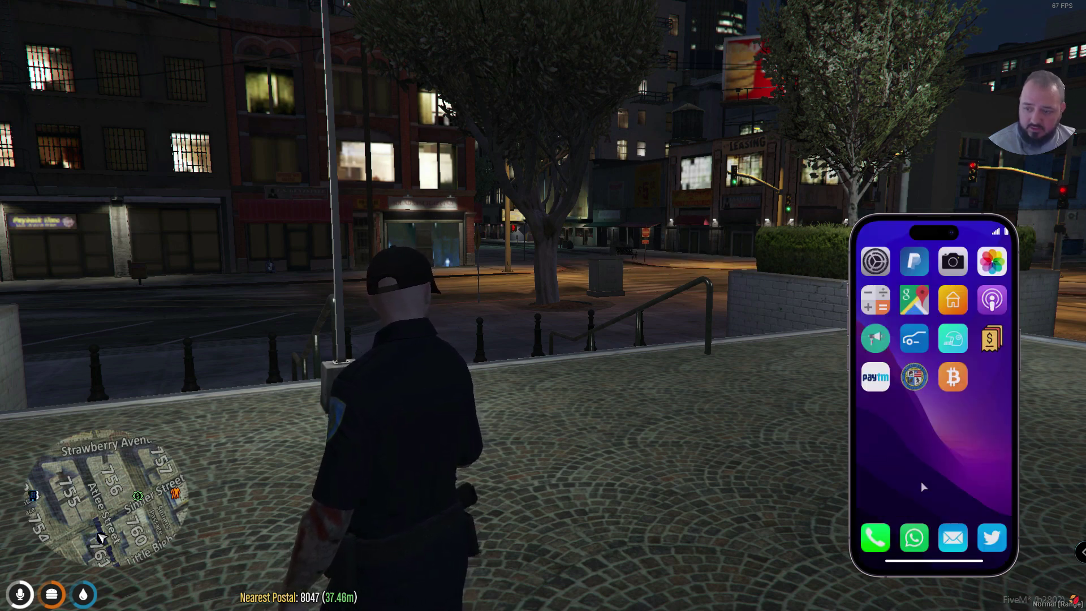
View the crypto wallet, then bring up the PayPal app showing the $86289 bank balance
{"action": "left_click", "coordinate": [952, 374]}
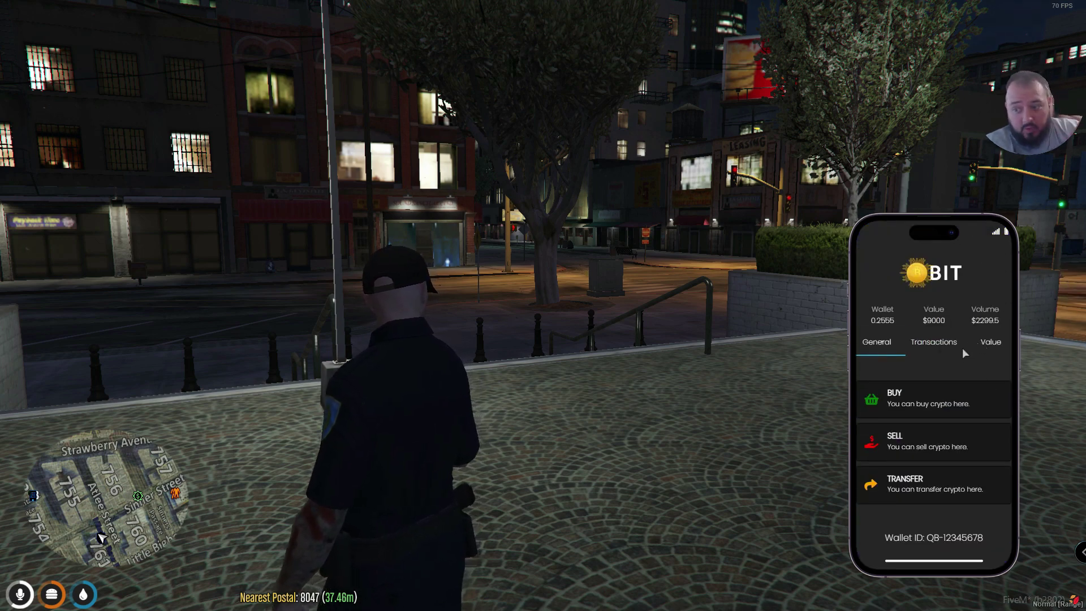
{"action": "left_click", "coordinate": [939, 563]}
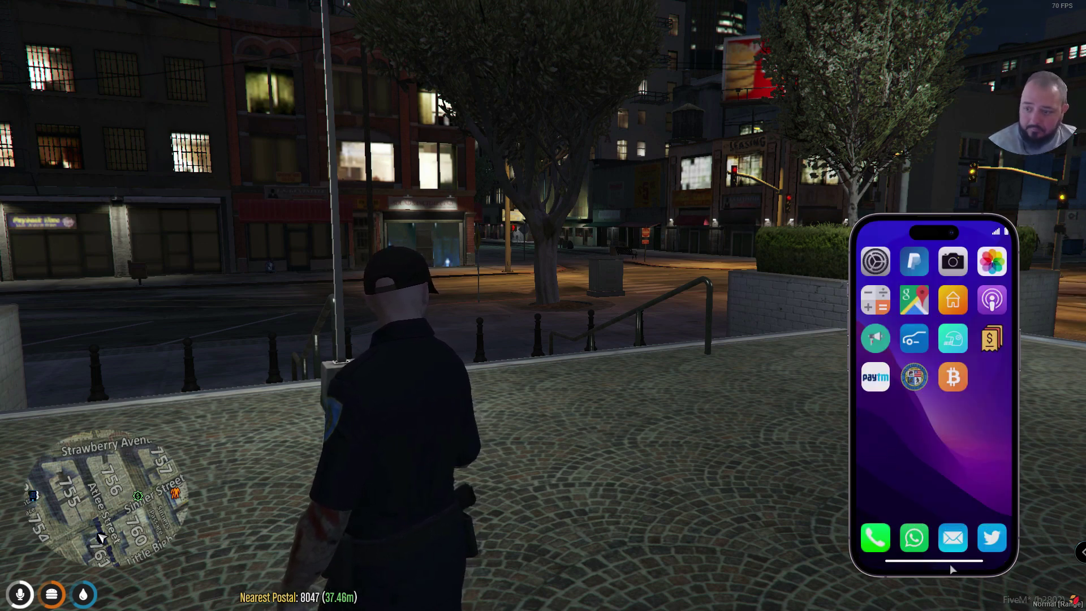
{"action": "left_click", "coordinate": [907, 262]}
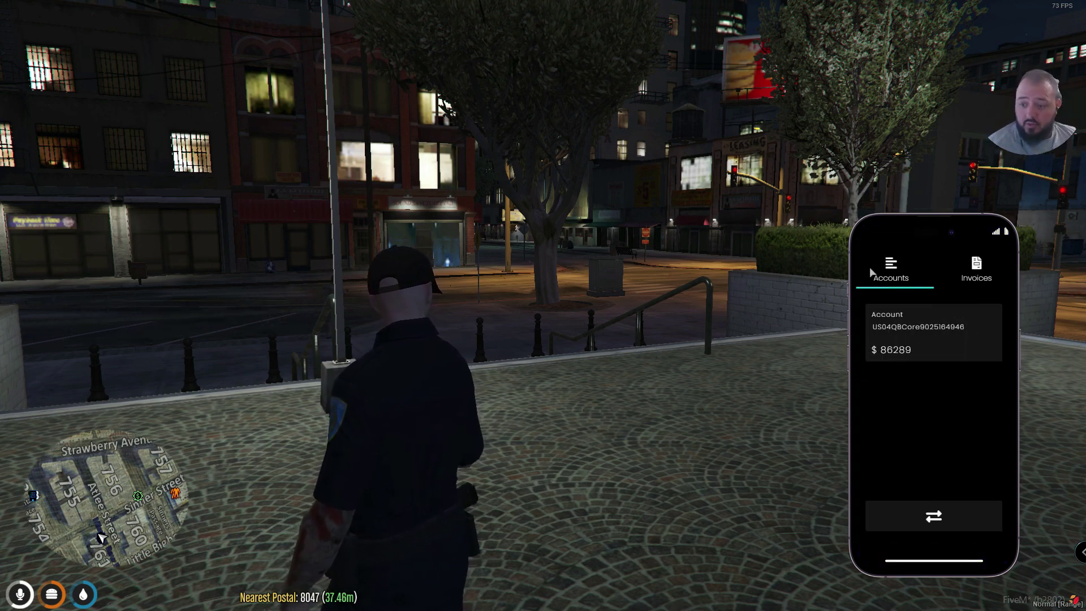
Paste the copied account number into the bank transfer form, cancel it, and aim the camera at the billboard
{"action": "left_click", "coordinate": [885, 325]}
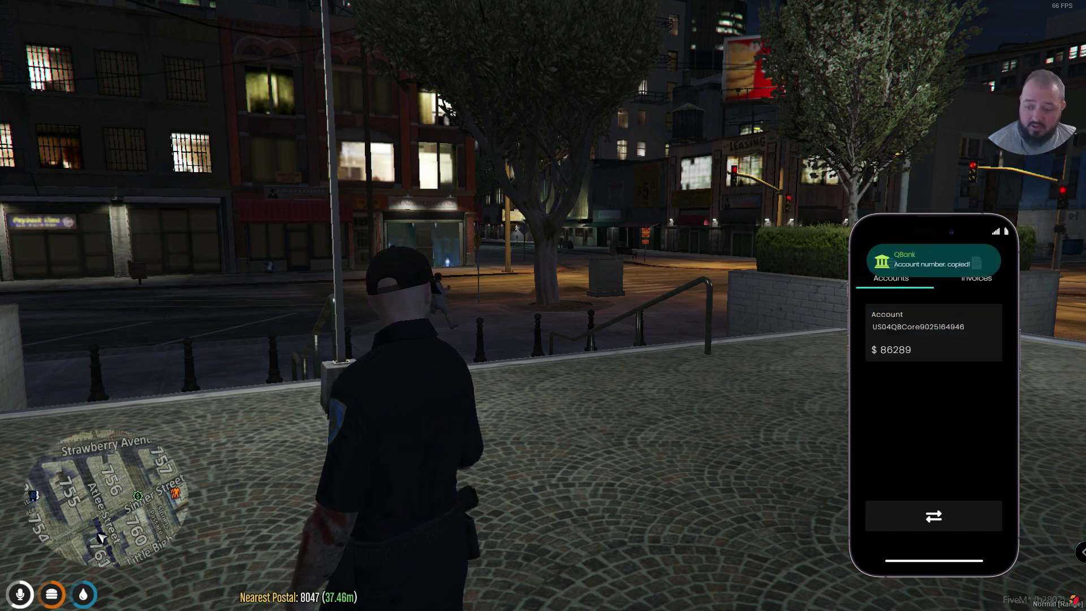
{"action": "left_click", "coordinate": [940, 506]}
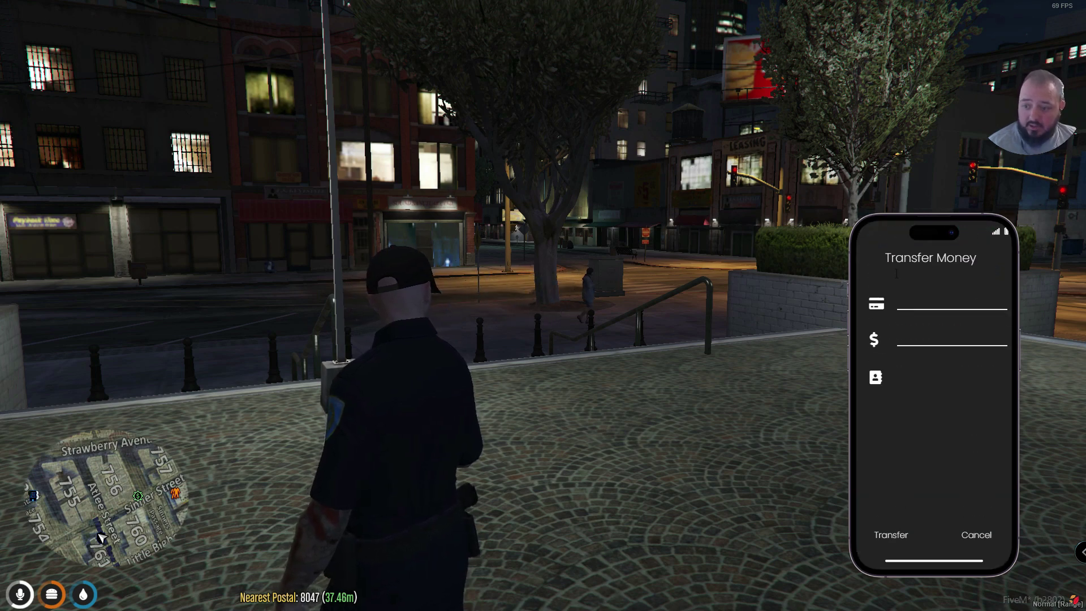
{"action": "left_click", "coordinate": [927, 300]}
{"action": "key", "text": "ctrl+v"}
{"action": "left_click", "coordinate": [929, 338]}
{"action": "left_click", "coordinate": [959, 530]}
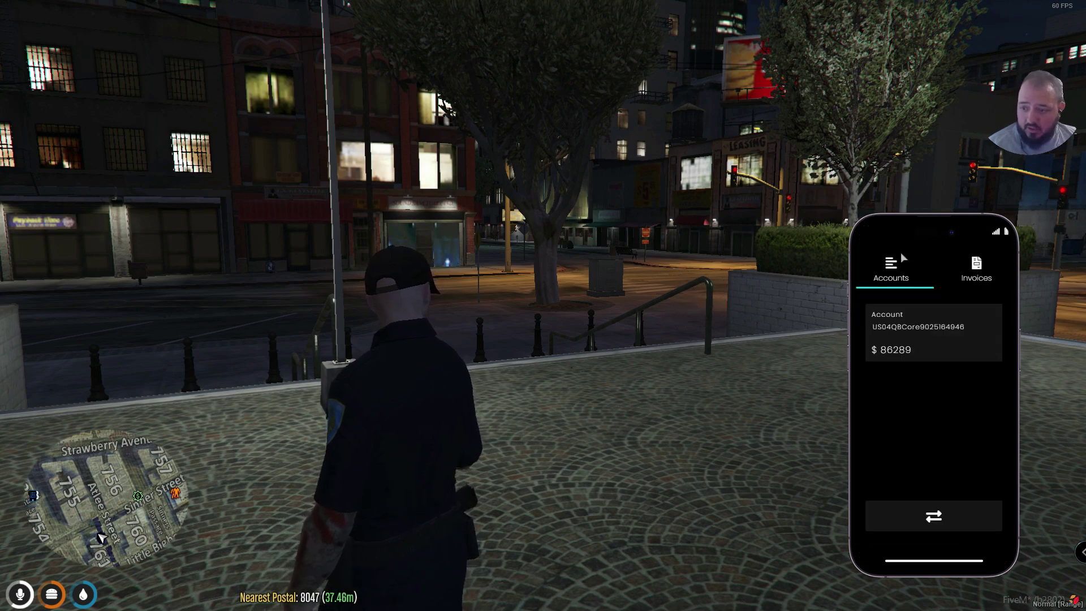
{"action": "left_click", "coordinate": [930, 558]}
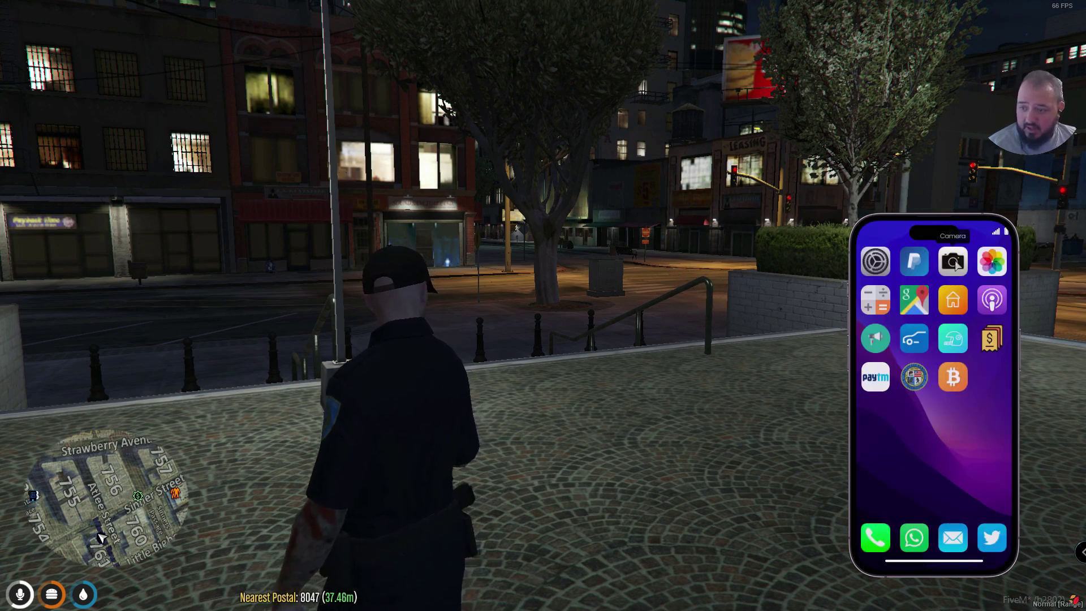
{"action": "key", "text": "Escape"}
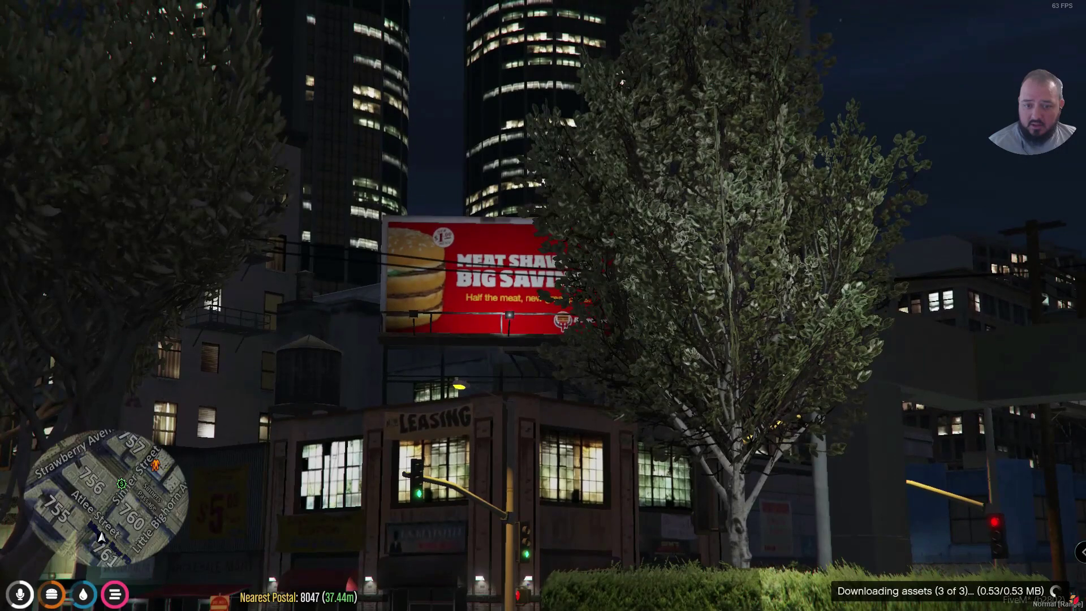
Take the billboard photo and confirm it posted in Discord's #camara-photo channel, then return to FiveM
{"action": "key", "text": "m"}
{"action": "key", "text": "super"}
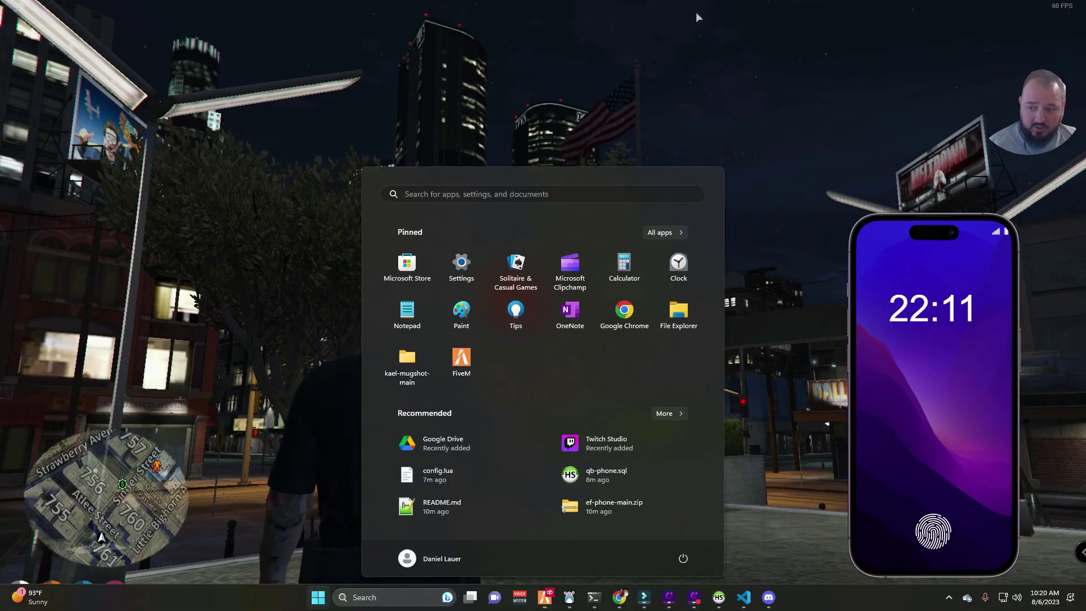
{"action": "left_click", "coordinate": [768, 597]}
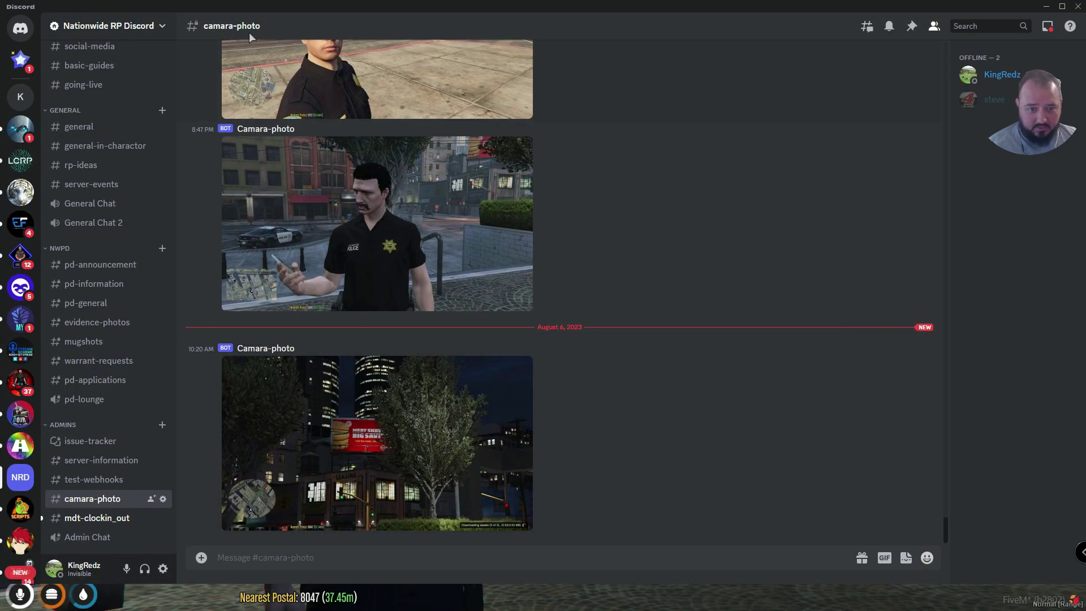
{"action": "left_click", "coordinate": [435, 457]}
{"action": "left_click", "coordinate": [791, 70]}
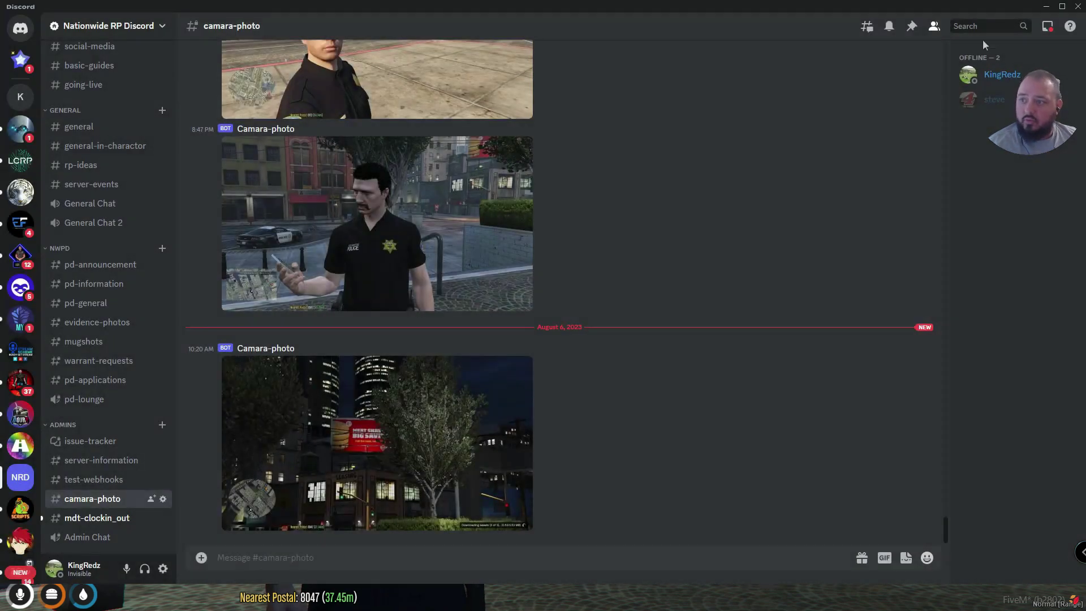
{"action": "left_click", "coordinate": [1045, 7]}
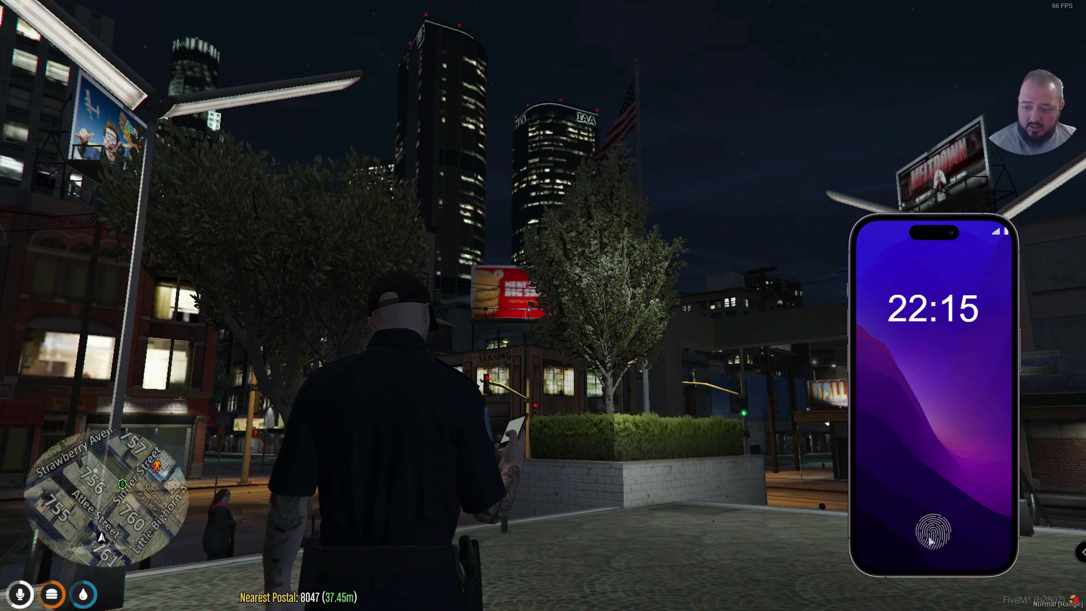
Unlock the phone, view the new billboard photo in Photos, then bring up the Houses app
{"action": "left_click", "coordinate": [932, 528]}
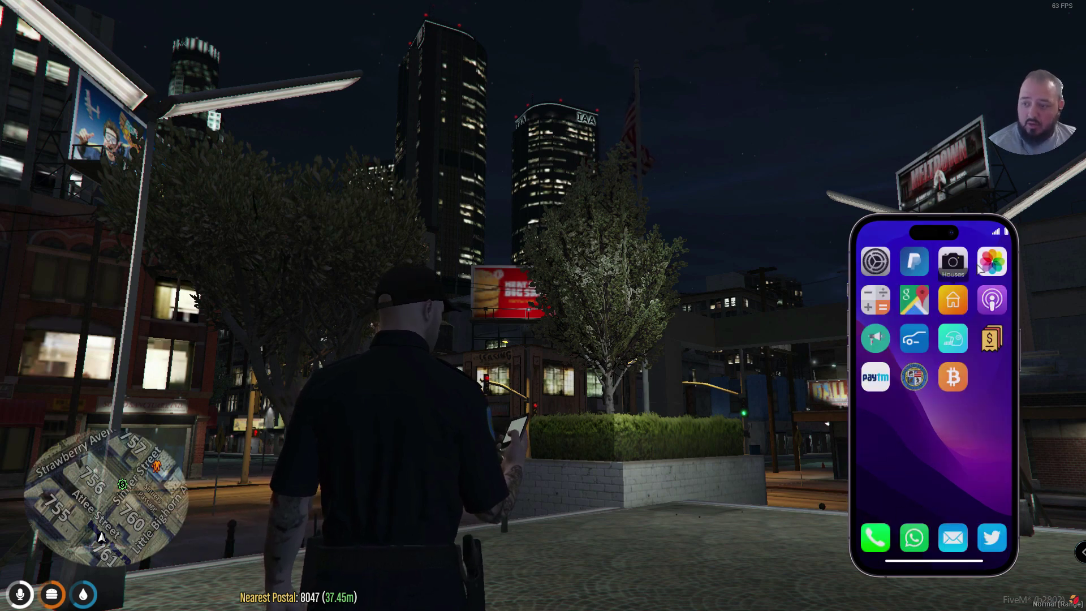
{"action": "left_click", "coordinate": [985, 260]}
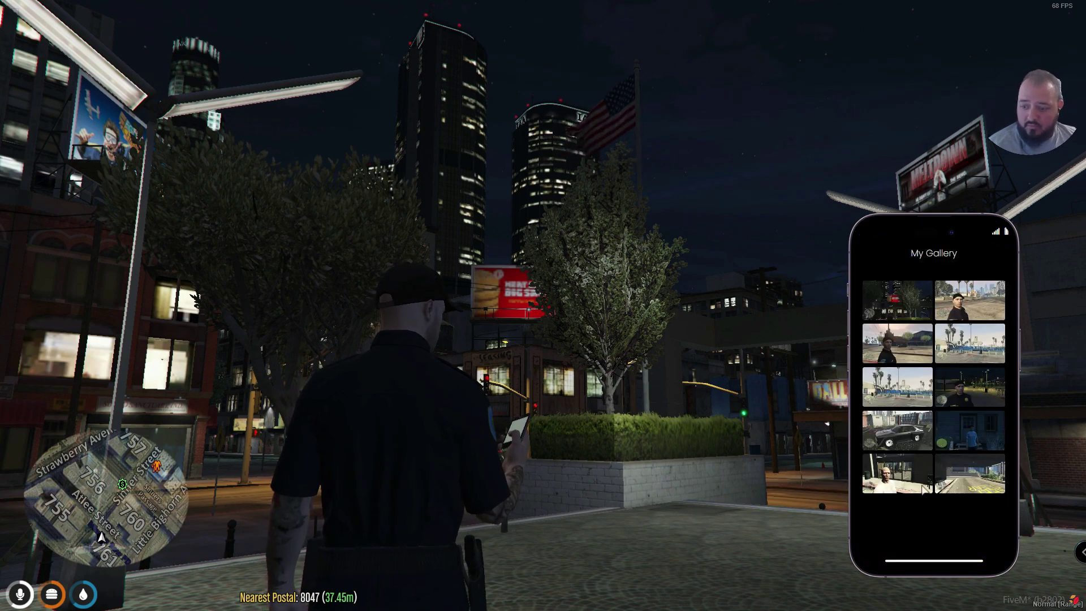
{"action": "left_click", "coordinate": [904, 300]}
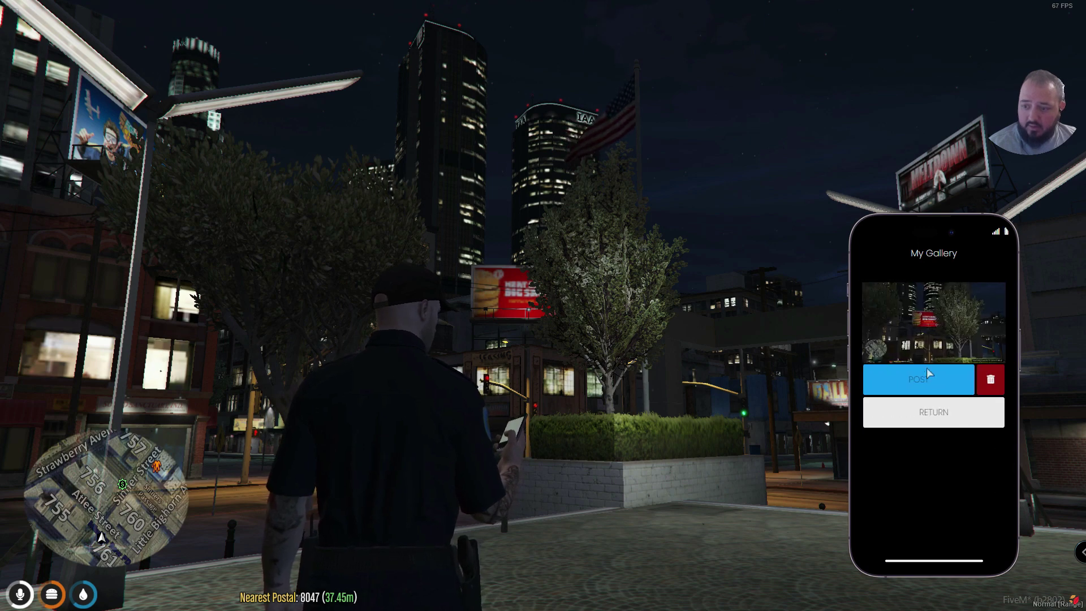
{"action": "left_click", "coordinate": [915, 562]}
{"action": "left_click", "coordinate": [986, 273]}
{"action": "left_click", "coordinate": [964, 417]}
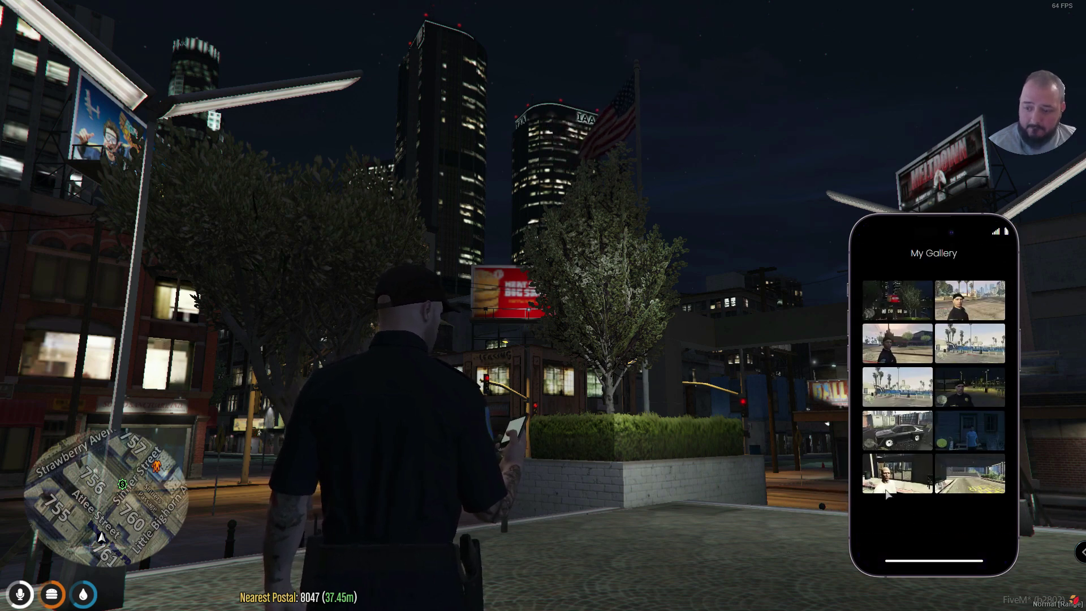
{"action": "left_click", "coordinate": [917, 563]}
{"action": "left_click", "coordinate": [942, 291]}
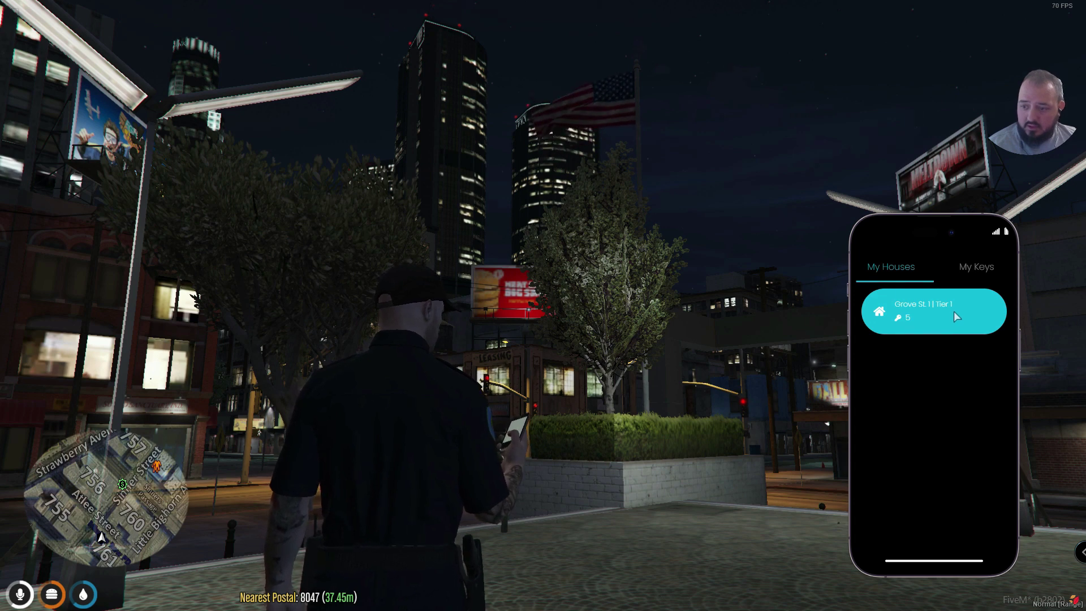
Check the Grove St. 1 house options, then review My Garage's five vehicles, including Ocelot Jugular
{"action": "left_click", "coordinate": [954, 312]}
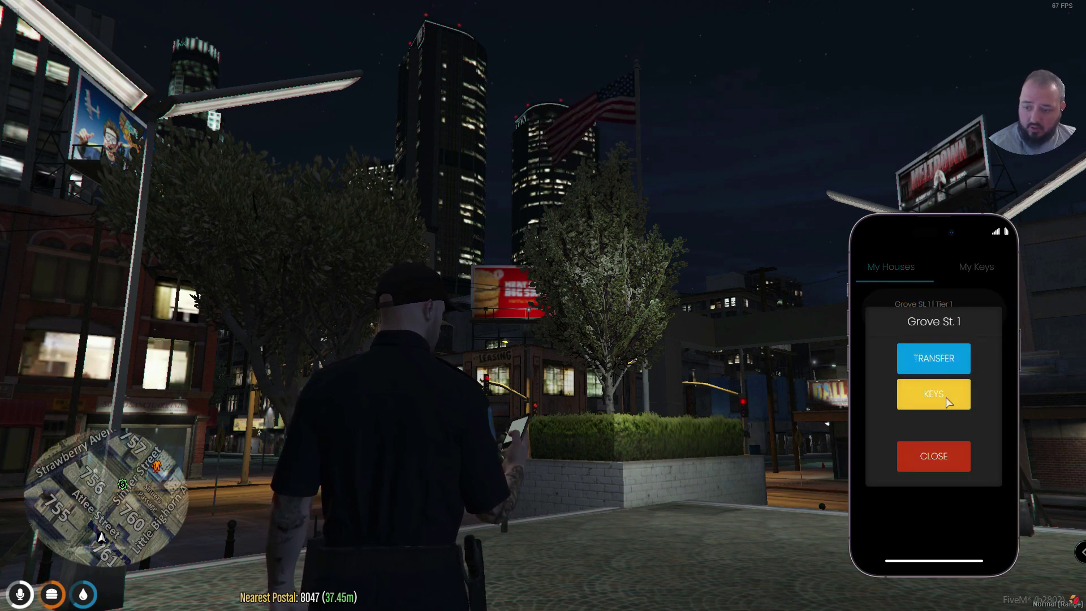
{"action": "left_click", "coordinate": [933, 460]}
{"action": "key", "text": "w"}
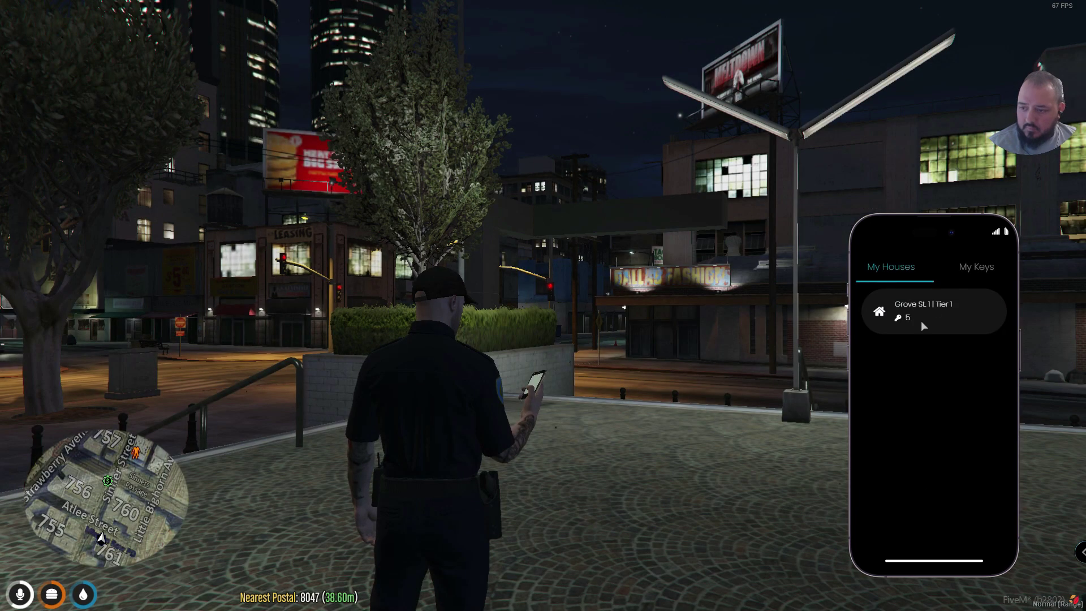
{"action": "left_click", "coordinate": [923, 564]}
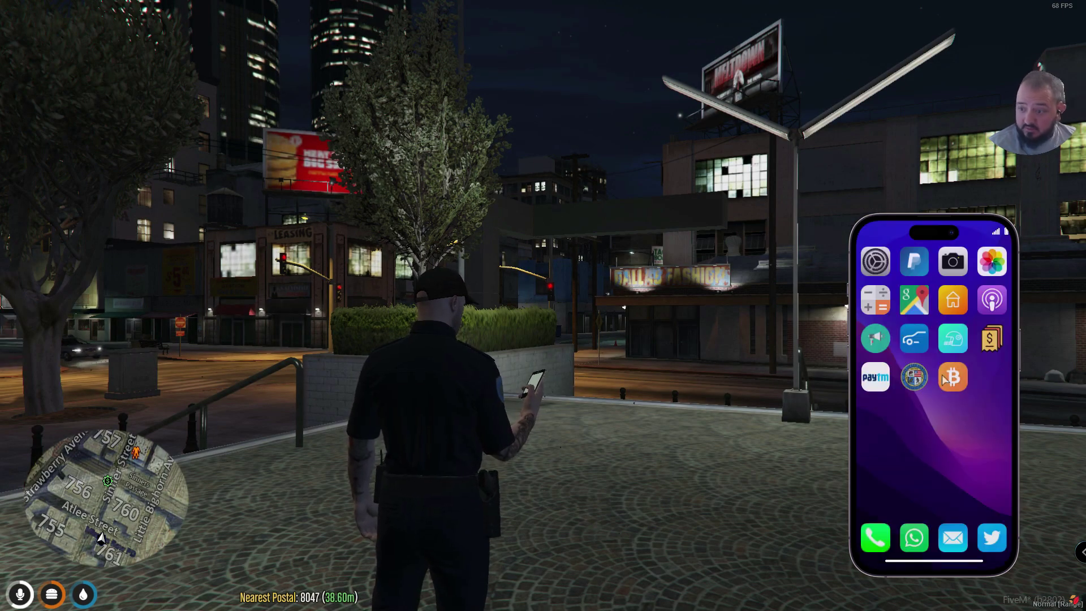
{"action": "left_click", "coordinate": [905, 340]}
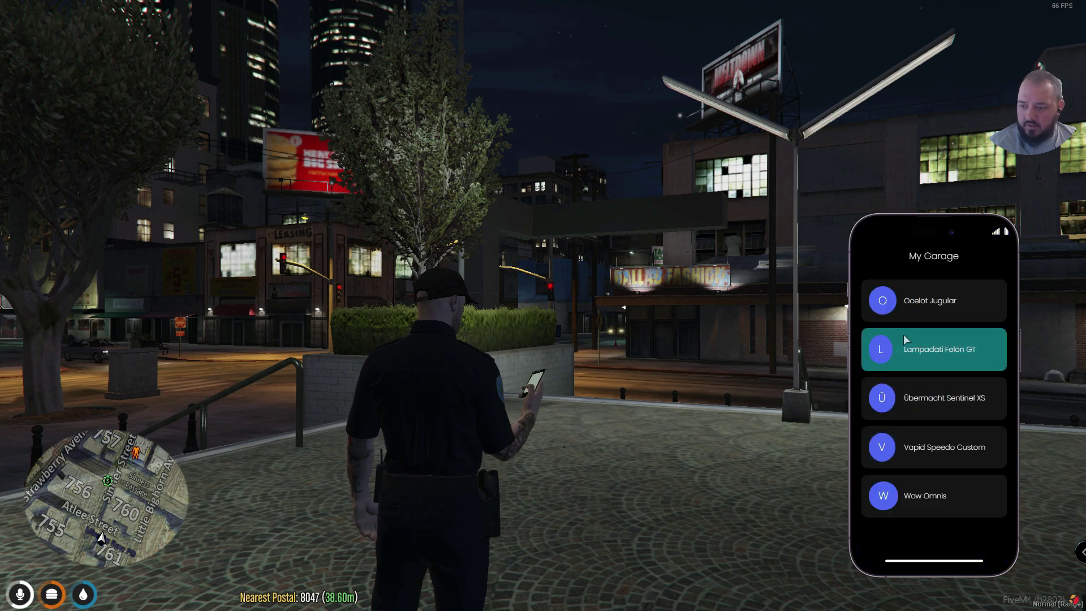
{"action": "left_click", "coordinate": [942, 562]}
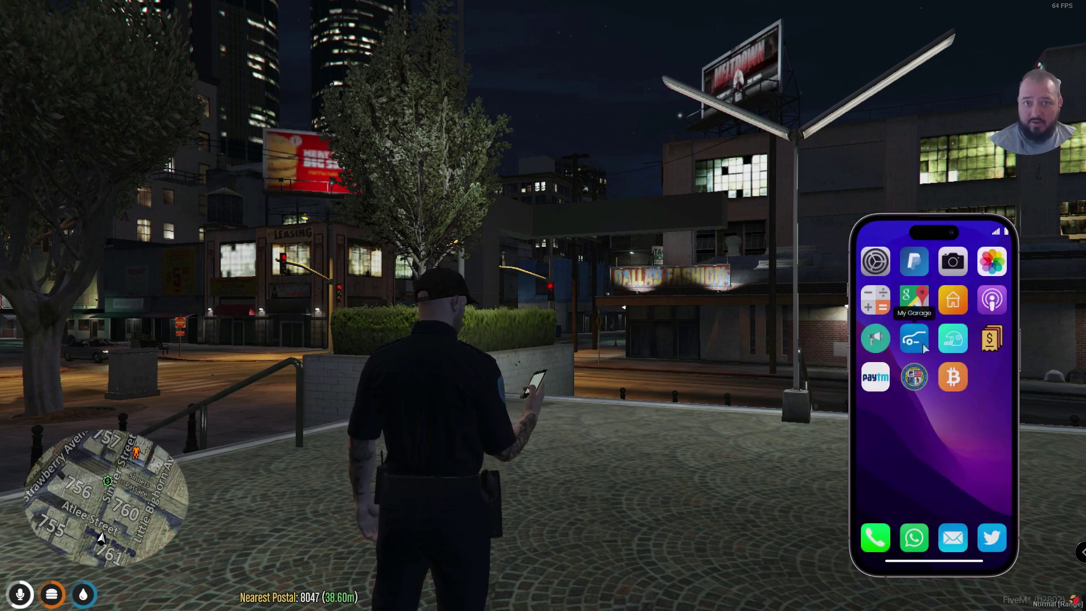
Search MDT Person records for the first citizen's name and expand the result's details
{"action": "left_click", "coordinate": [914, 377]}
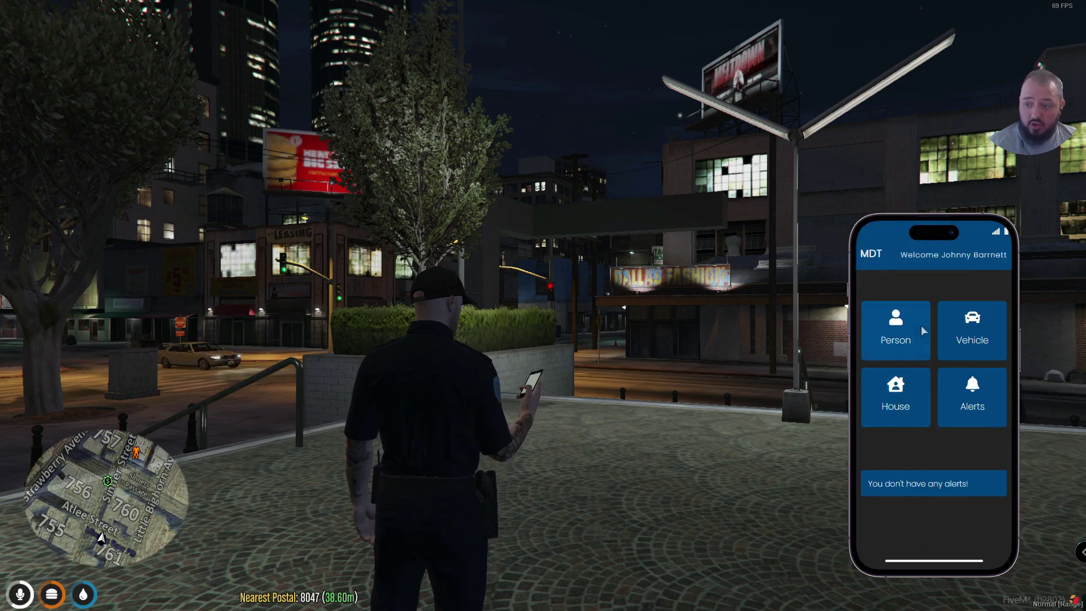
{"action": "left_click", "coordinate": [902, 344]}
{"action": "type", "text": "jesse"}
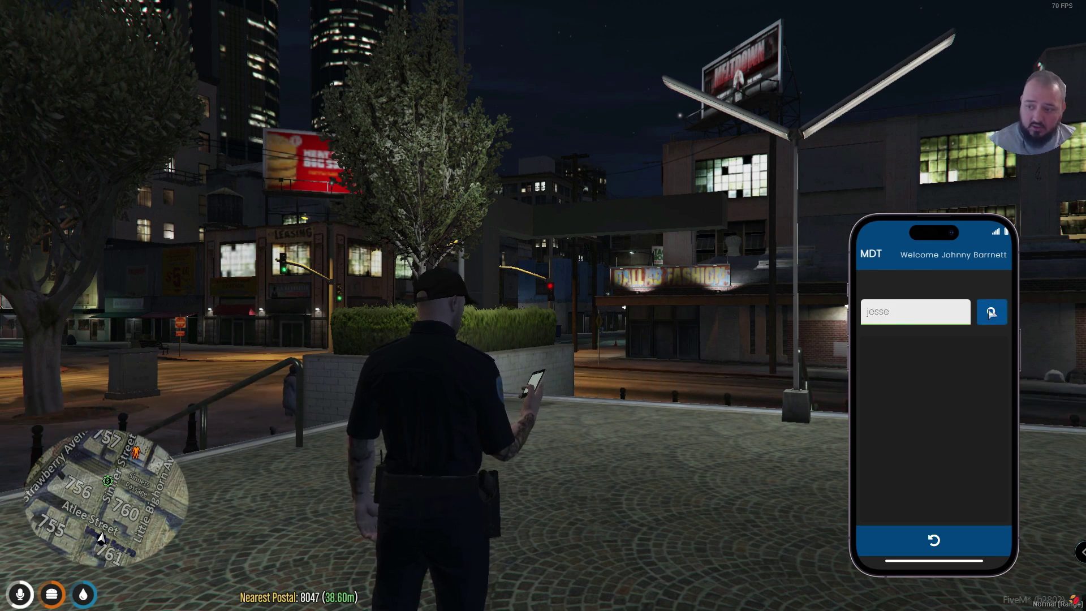
{"action": "left_click", "coordinate": [991, 312]}
{"action": "type", "text": "blue"}
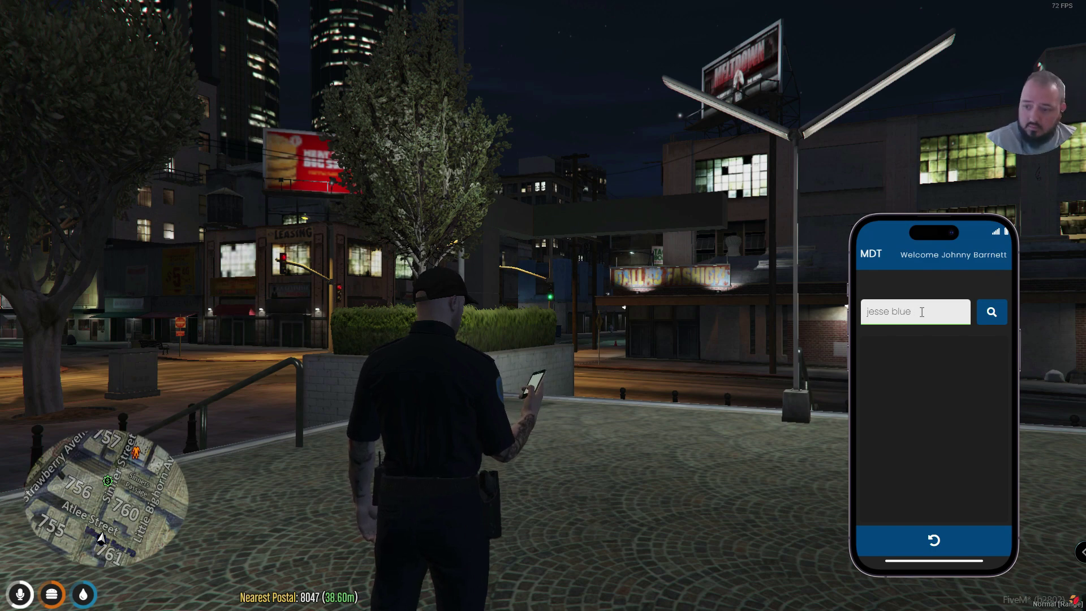
{"action": "key", "text": "Return"}
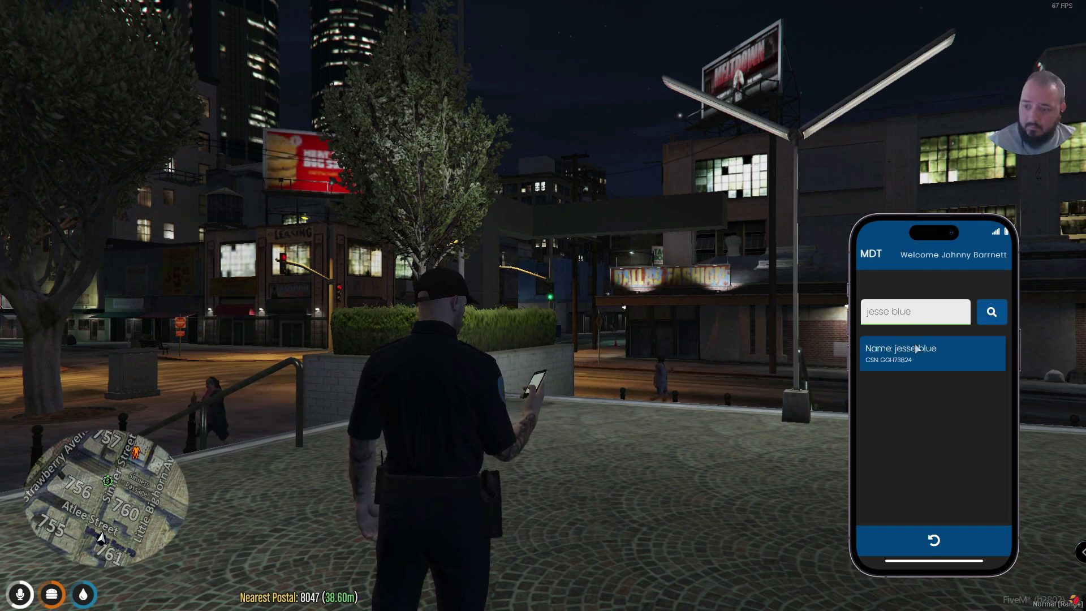
{"action": "left_click", "coordinate": [901, 354]}
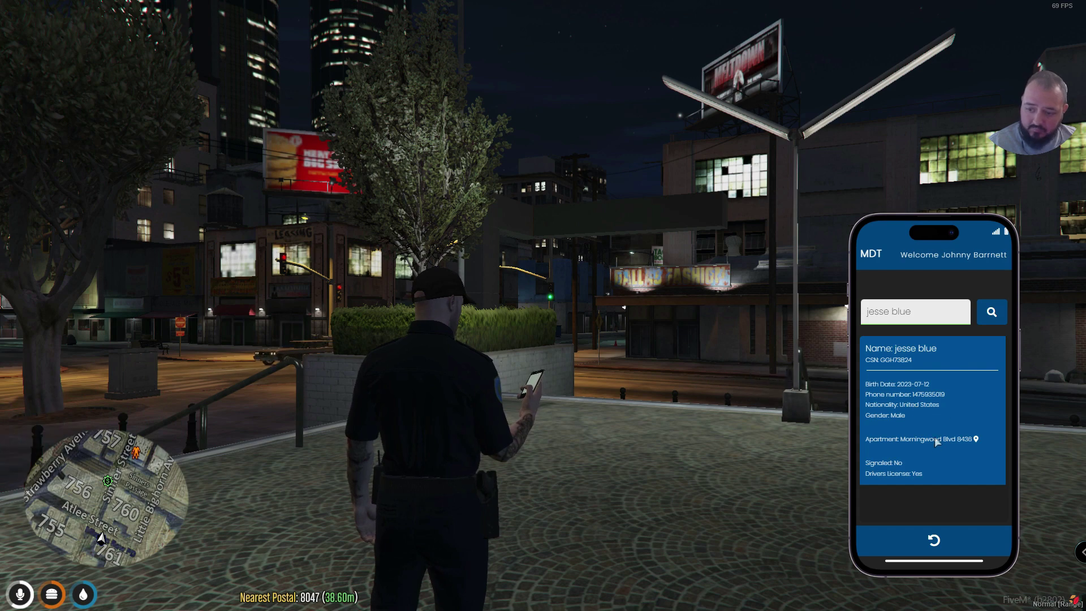
Replace the search with a second citizen's name and expand that person's details
{"action": "left_click_drag", "start_coordinate": [927, 311], "coordinate": [823, 310]}
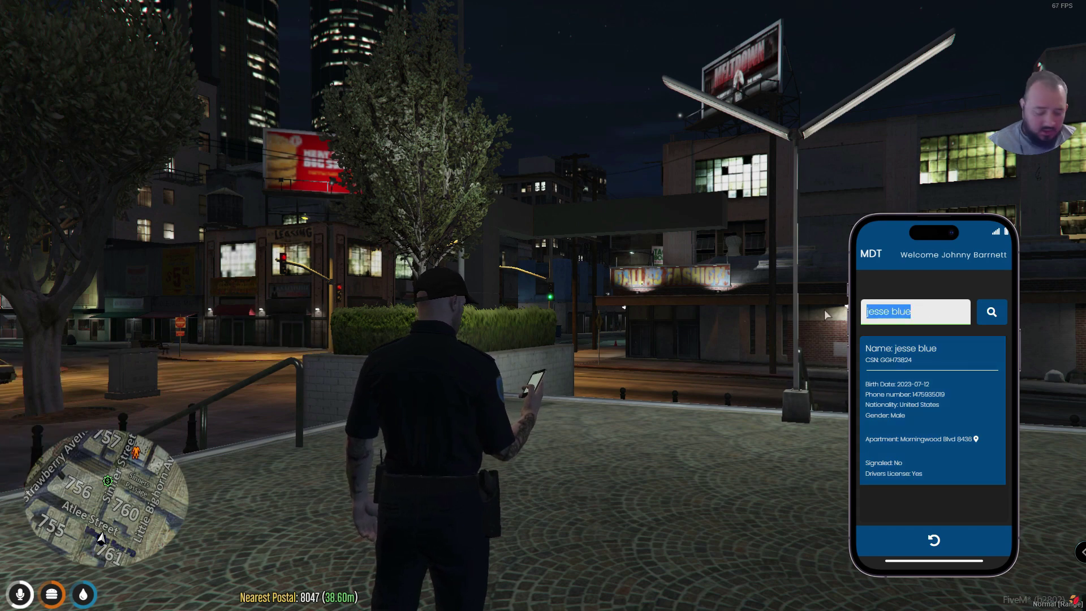
{"action": "type", "text": "johnny barr"}
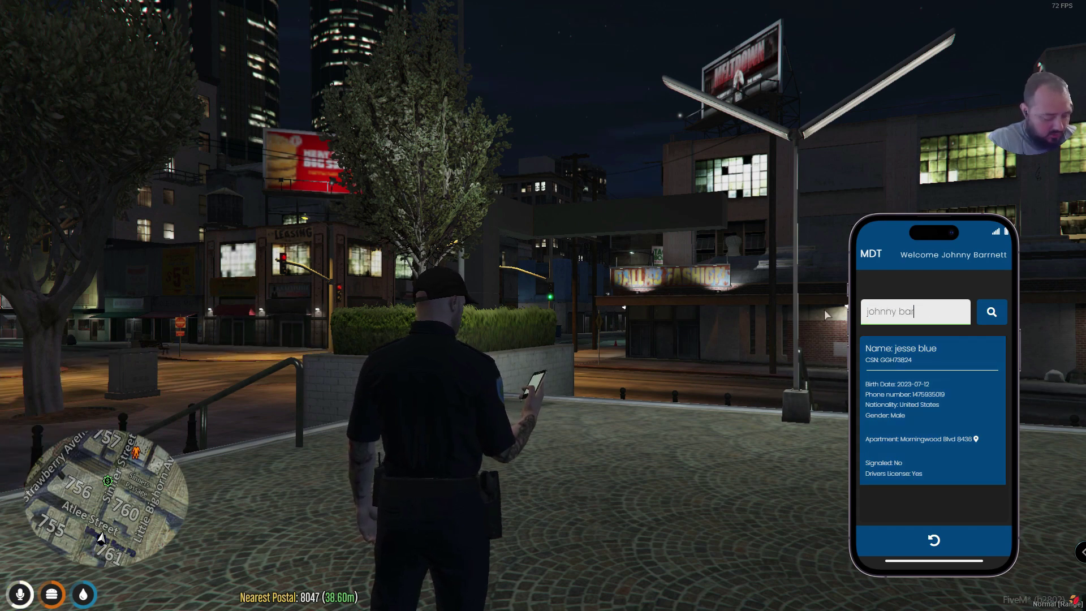
{"action": "type", "text": "nett"}
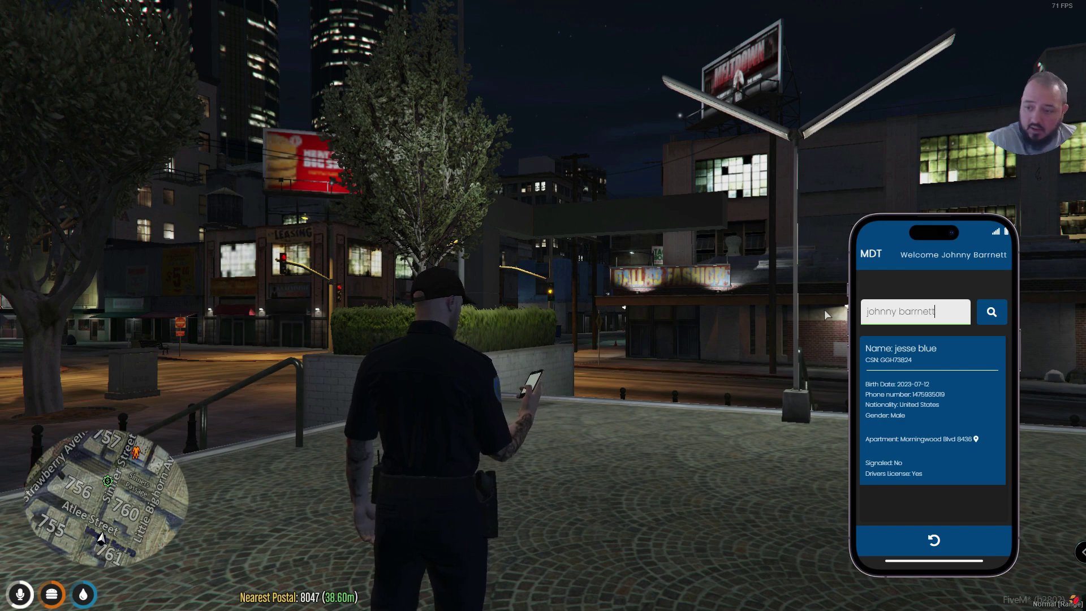
{"action": "left_click", "coordinate": [992, 314]}
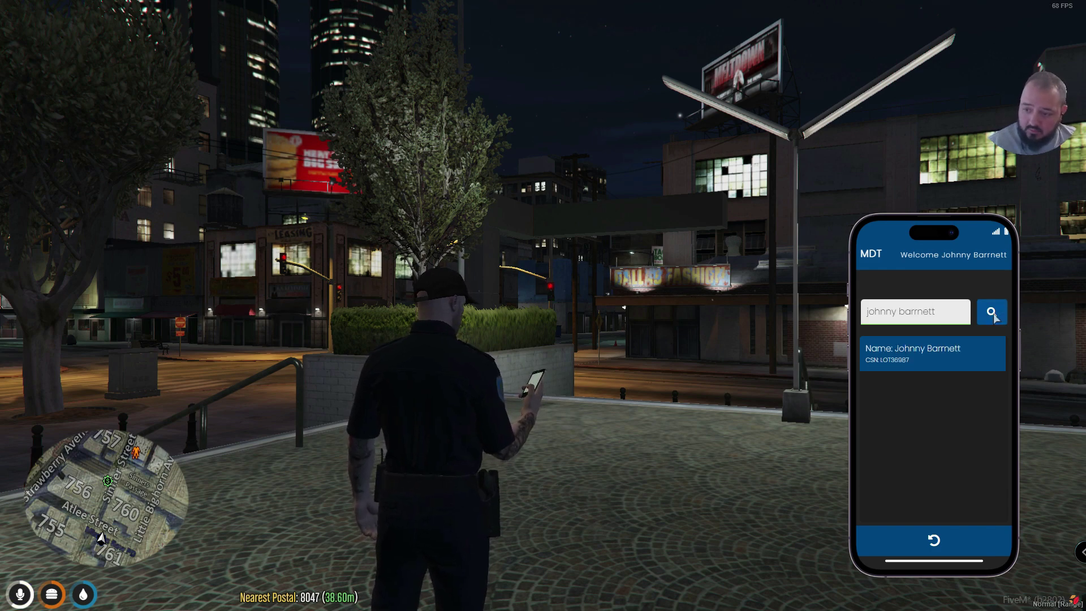
{"action": "left_click", "coordinate": [961, 358]}
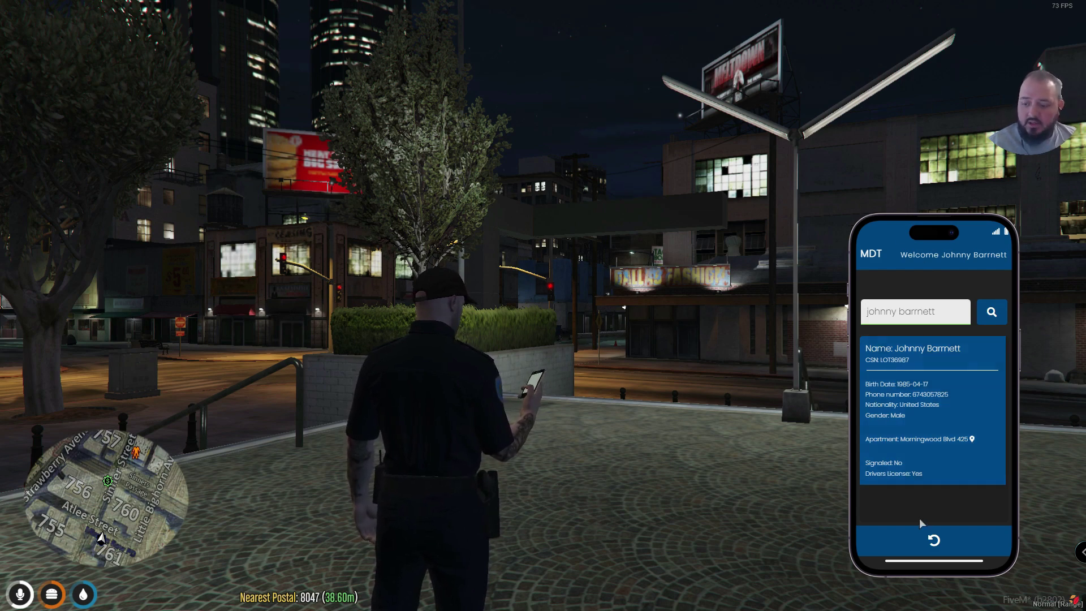
Clear all MDT alerts and return to the phone's home screen
{"action": "left_click", "coordinate": [934, 540]}
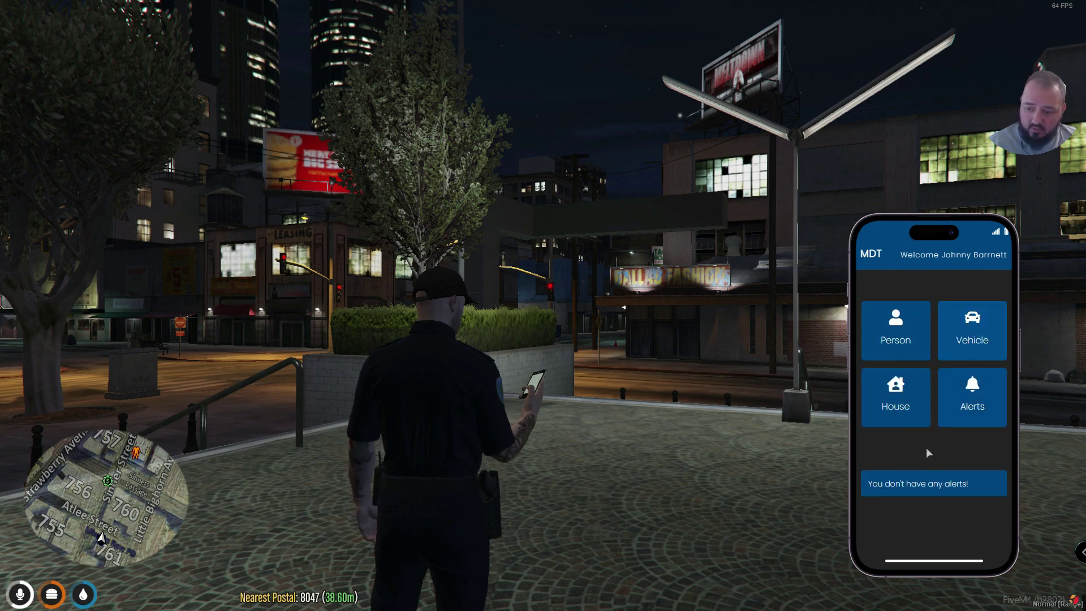
{"action": "left_click", "coordinate": [969, 419]}
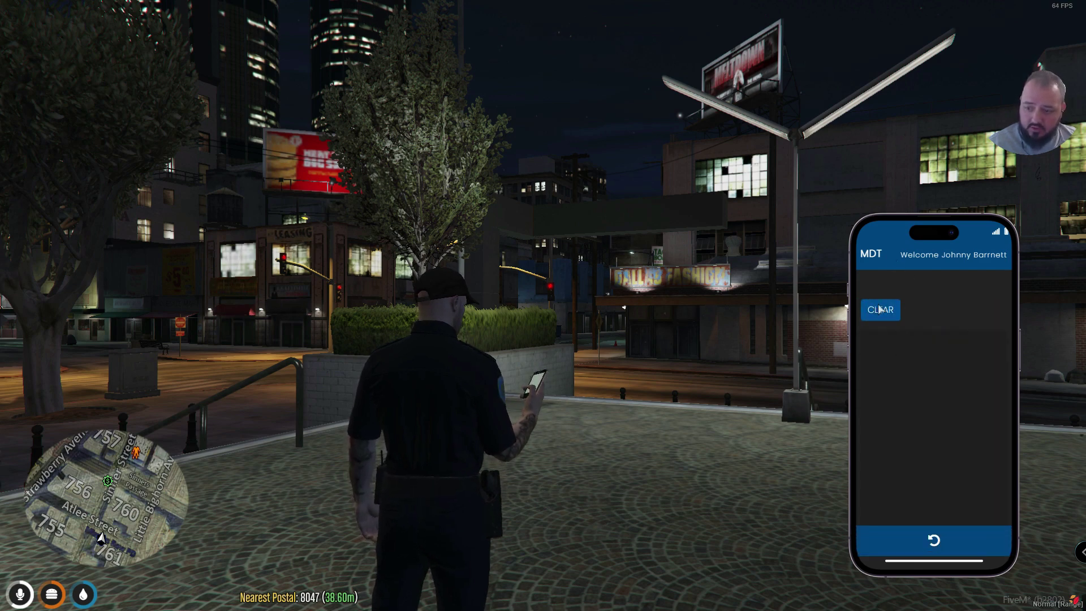
{"action": "left_click", "coordinate": [879, 309]}
{"action": "left_click", "coordinate": [930, 561]}
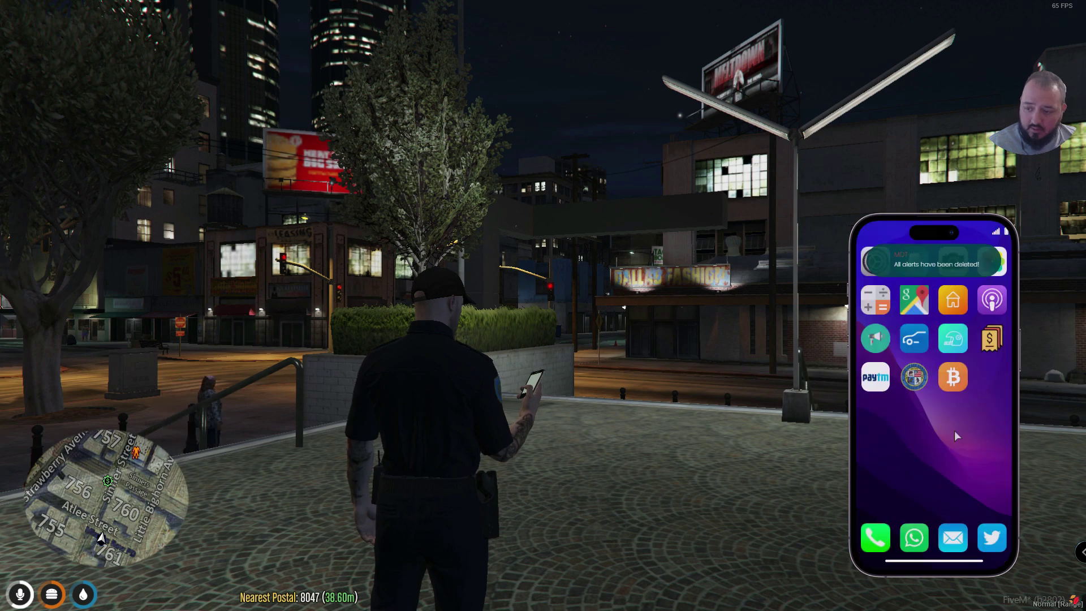
Glance at the Racing app, then put the phone away
{"action": "left_click", "coordinate": [955, 338]}
{"action": "left_click", "coordinate": [923, 562]}
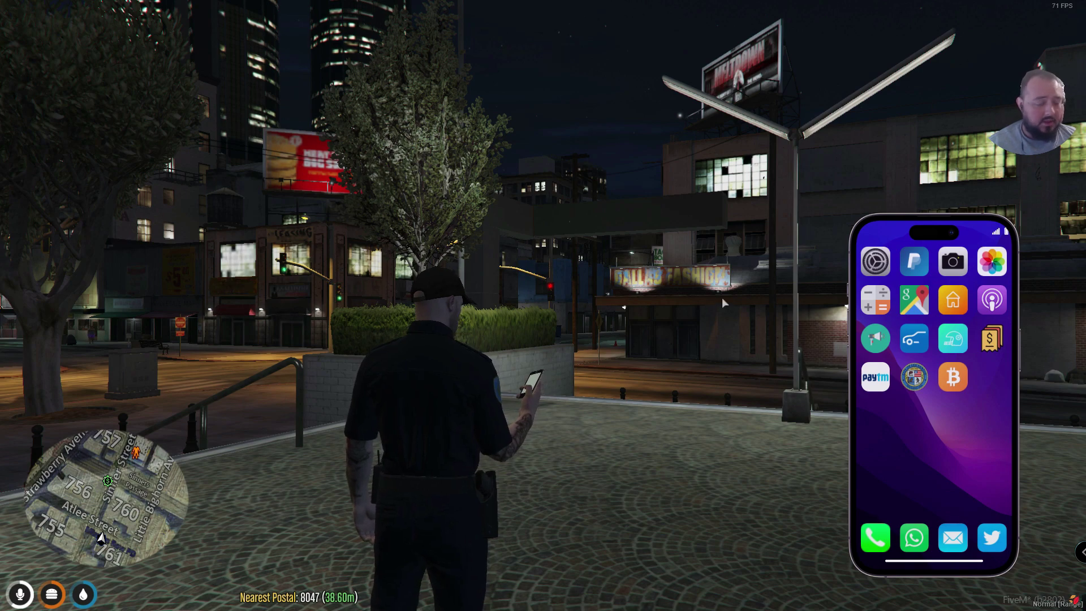
{"action": "key", "text": "Escape"}
Walk the officer from the plaza down the steps to the street corner near postal 8048
{"action": "key", "text": "w"}
{"action": "key", "text": "w"}
{"action": "key", "text": "w"}
{"action": "key", "text": "w"}
{"action": "key", "text": "w"}
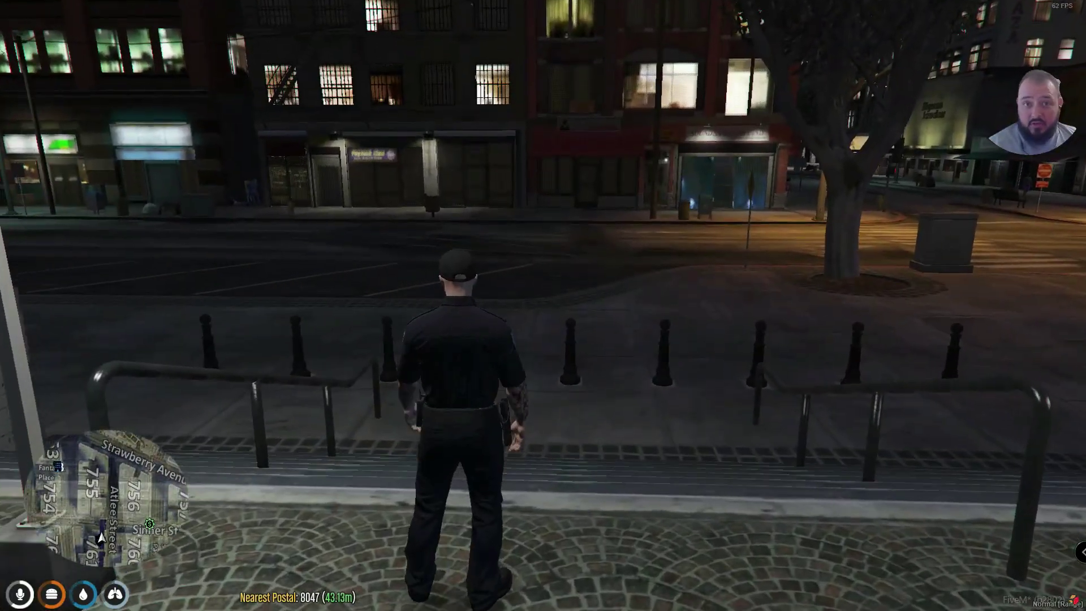
{"action": "key", "text": "w"}
{"action": "key", "text": "w"}
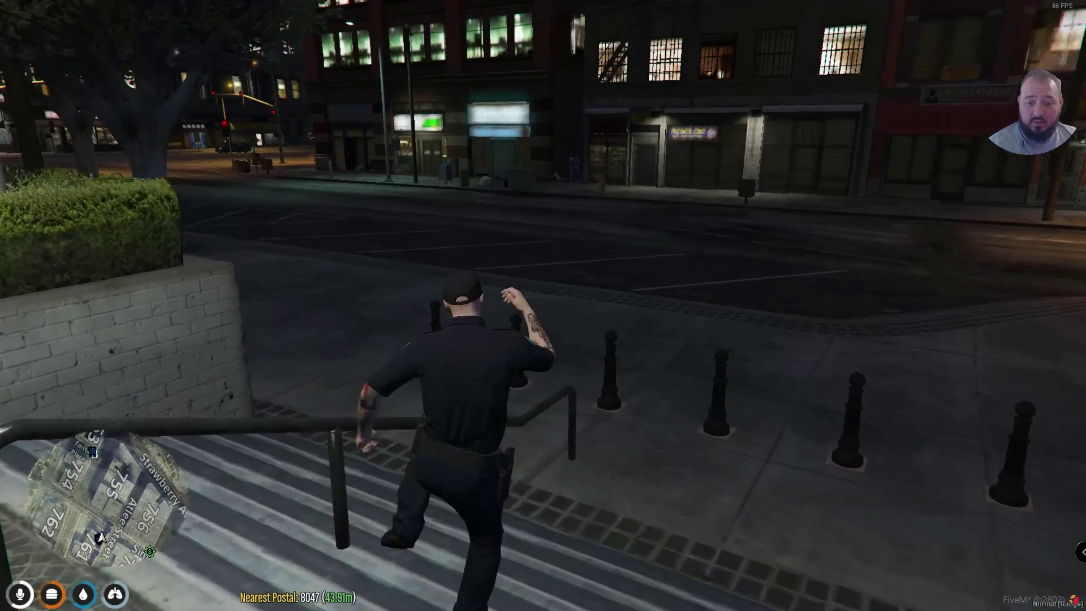
{"action": "key", "text": "w"}
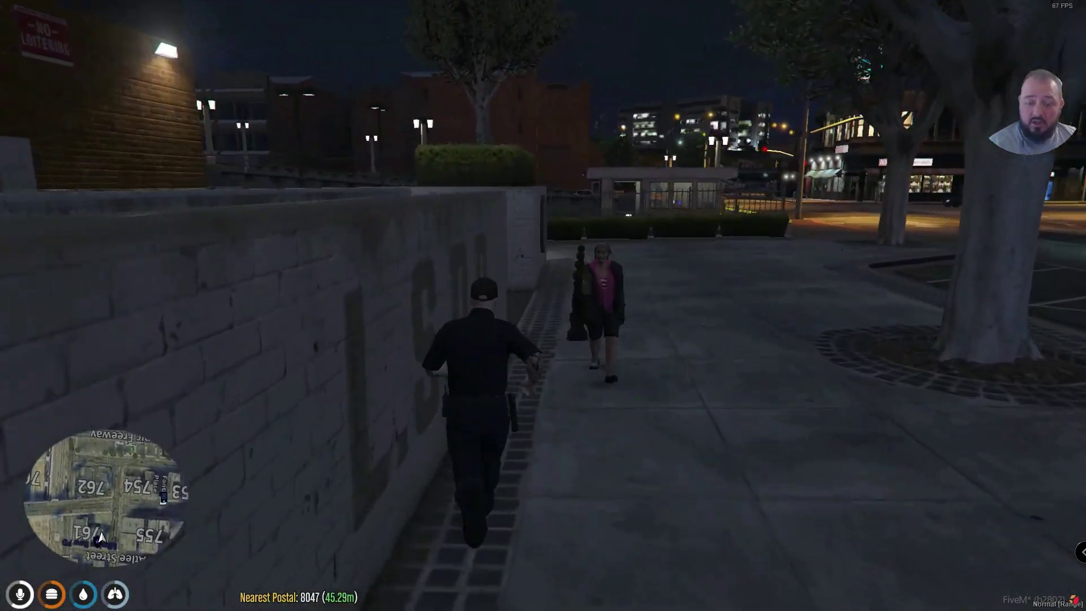
{"action": "key", "text": "w"}
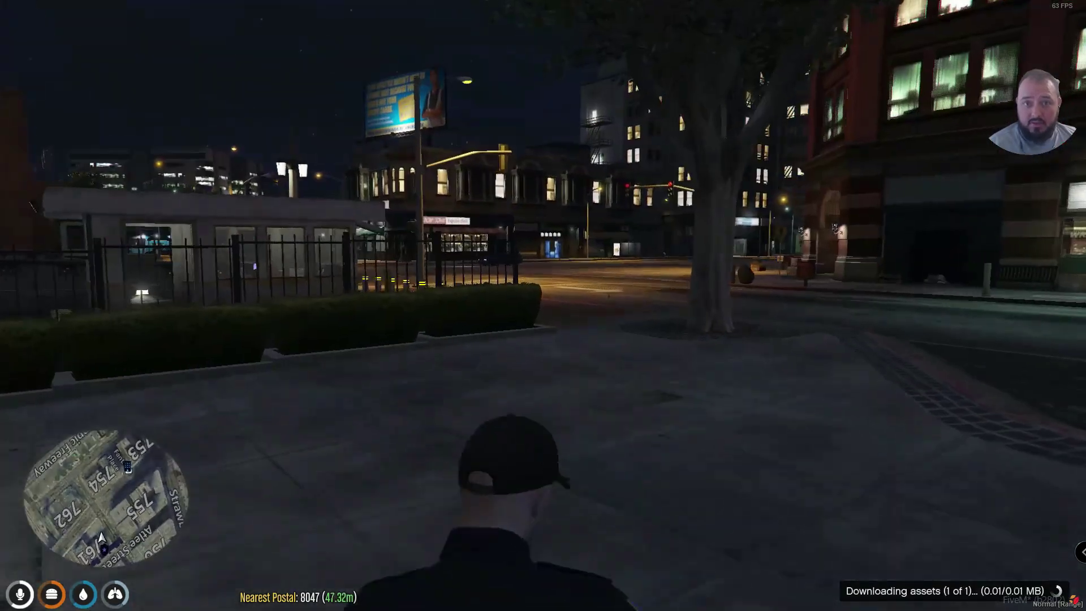
{"action": "key", "text": "w"}
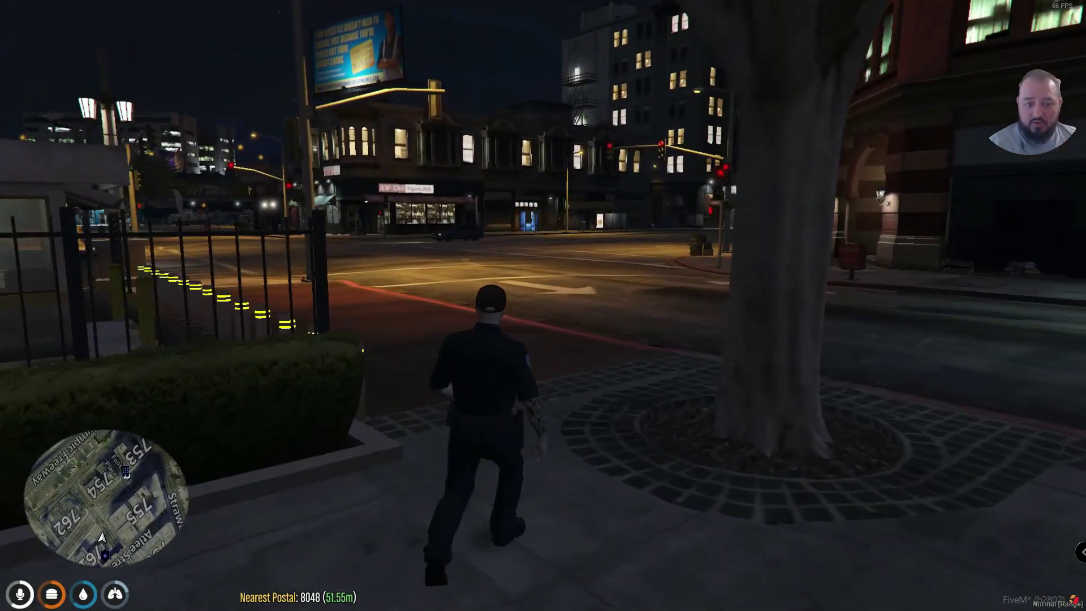